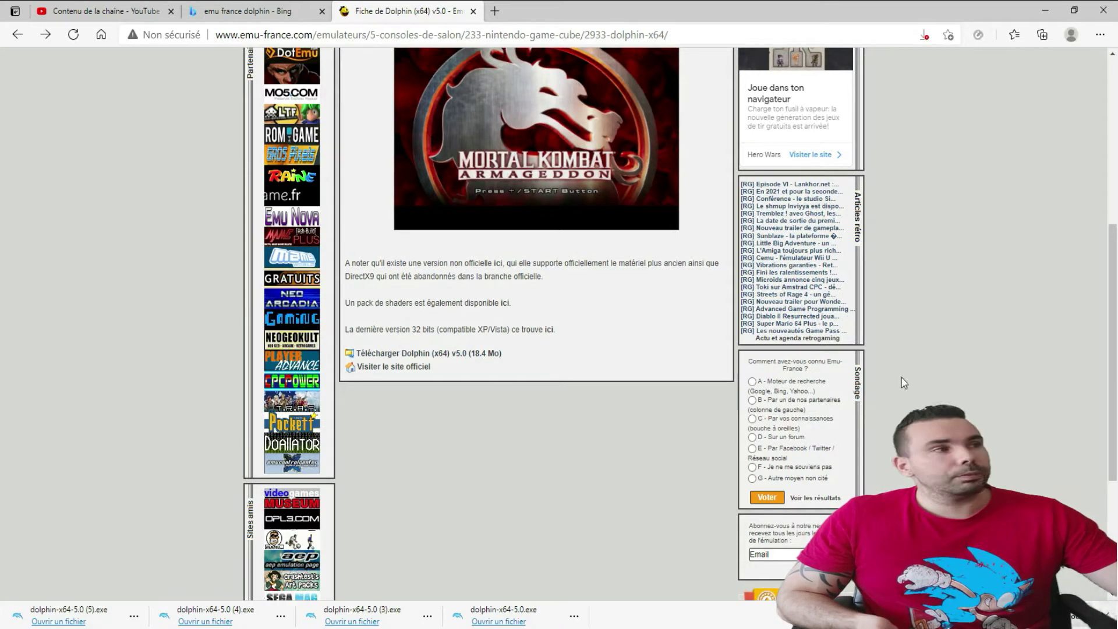
- Put the downloaded installer dolphin-x64-5.0 (5).exe on the desktop and minimise the browser window
{"action": "left_click", "coordinate": [1076, 10]}
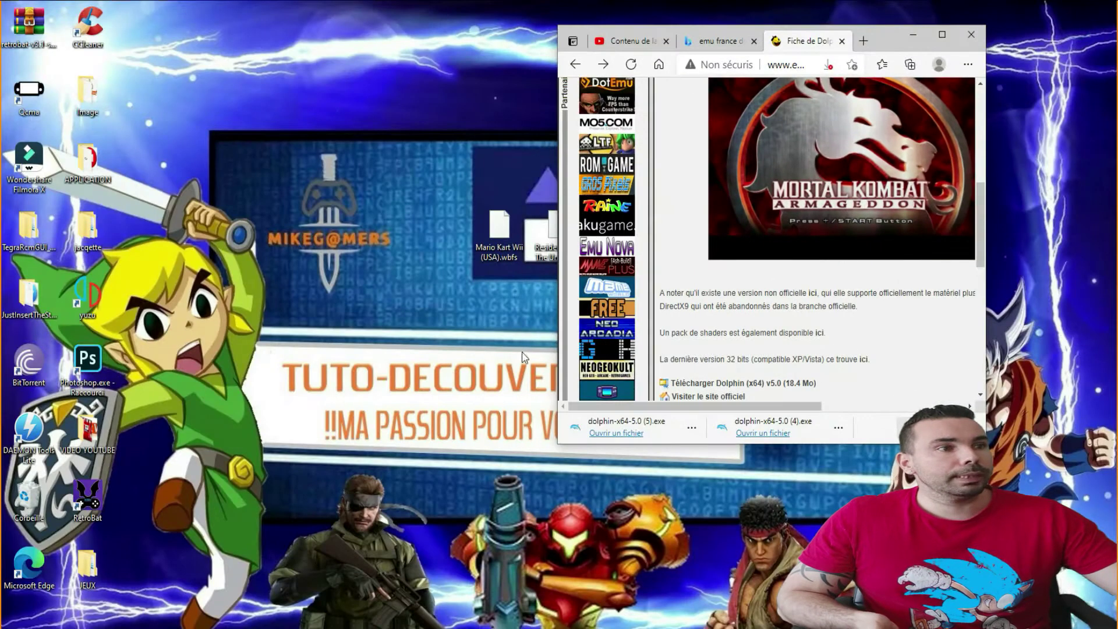
{"action": "left_click_drag", "start_coordinate": [611, 424], "coordinate": [441, 373]}
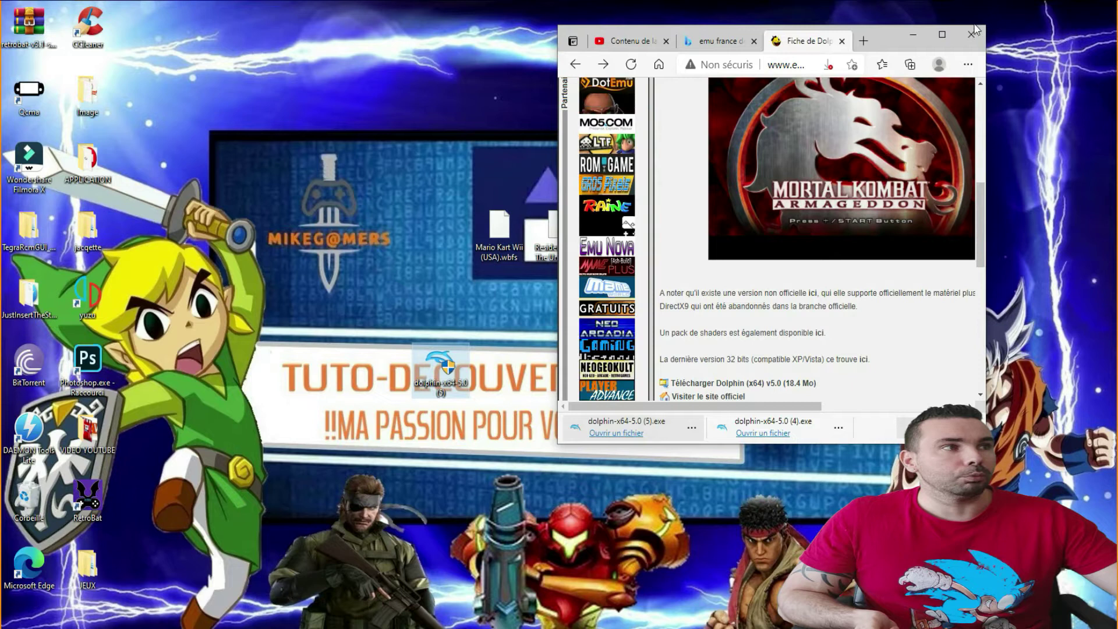
{"action": "left_click", "coordinate": [913, 35]}
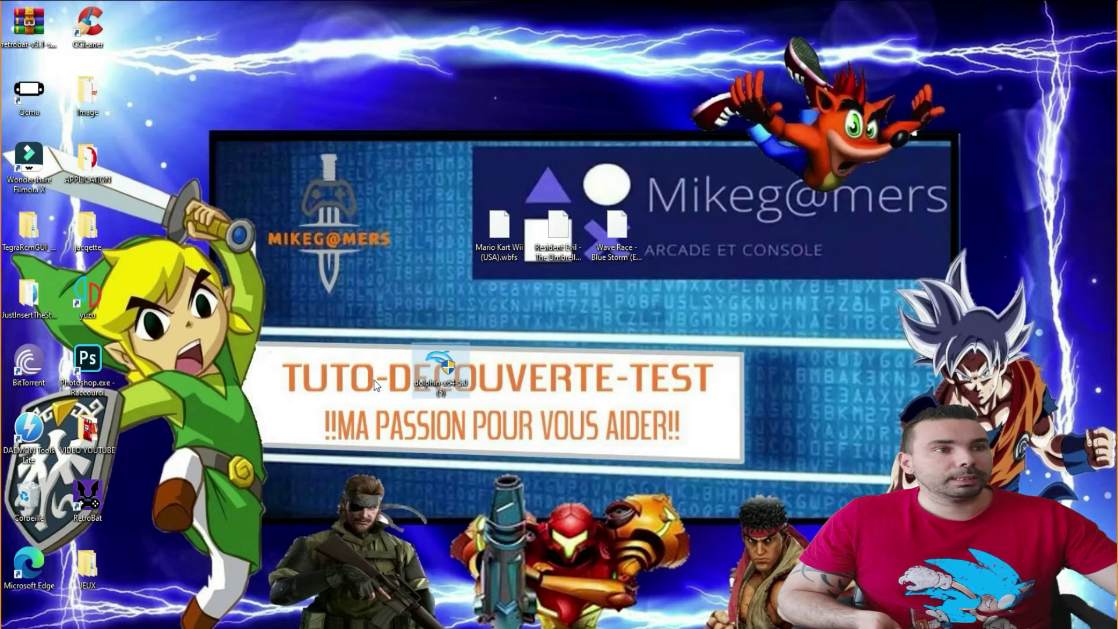
- Install Dolphin from the desktop installer, accepting the licence, keeping the preselected components and the folder C:\Program Files\Dolphin, and close the setup
{"action": "double_click", "coordinate": [450, 369]}
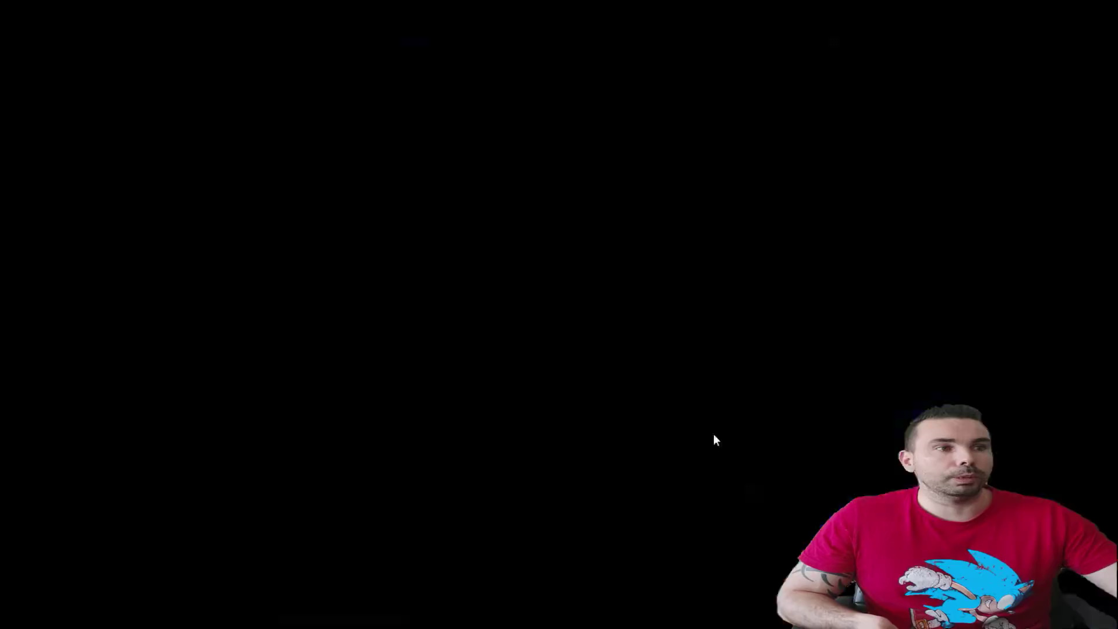
{"action": "left_click", "coordinate": [714, 439]}
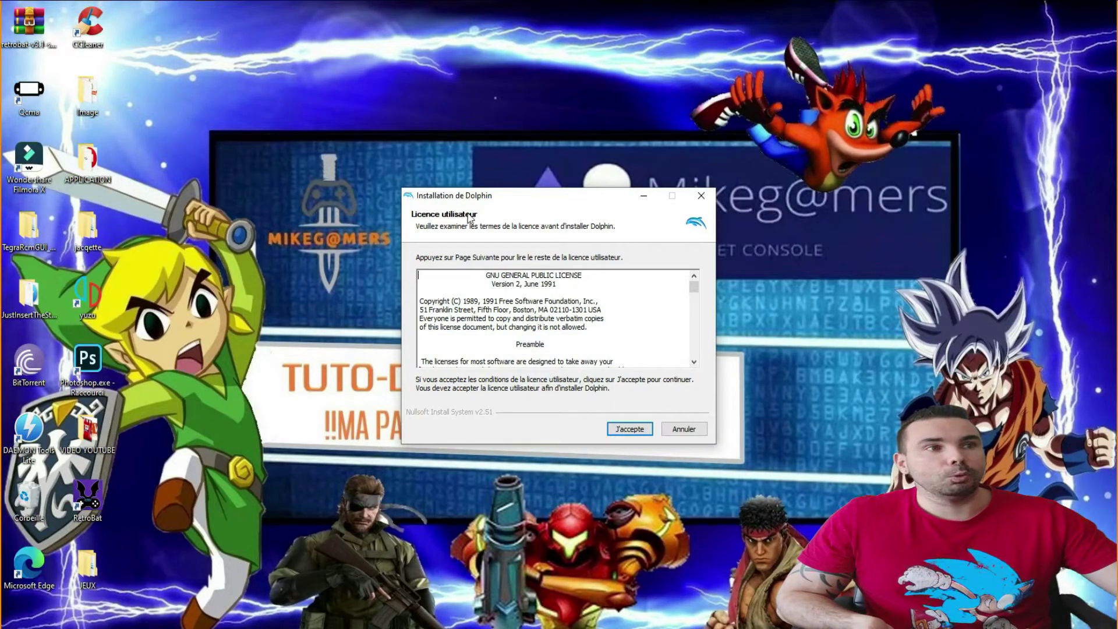
{"action": "left_click", "coordinate": [634, 431]}
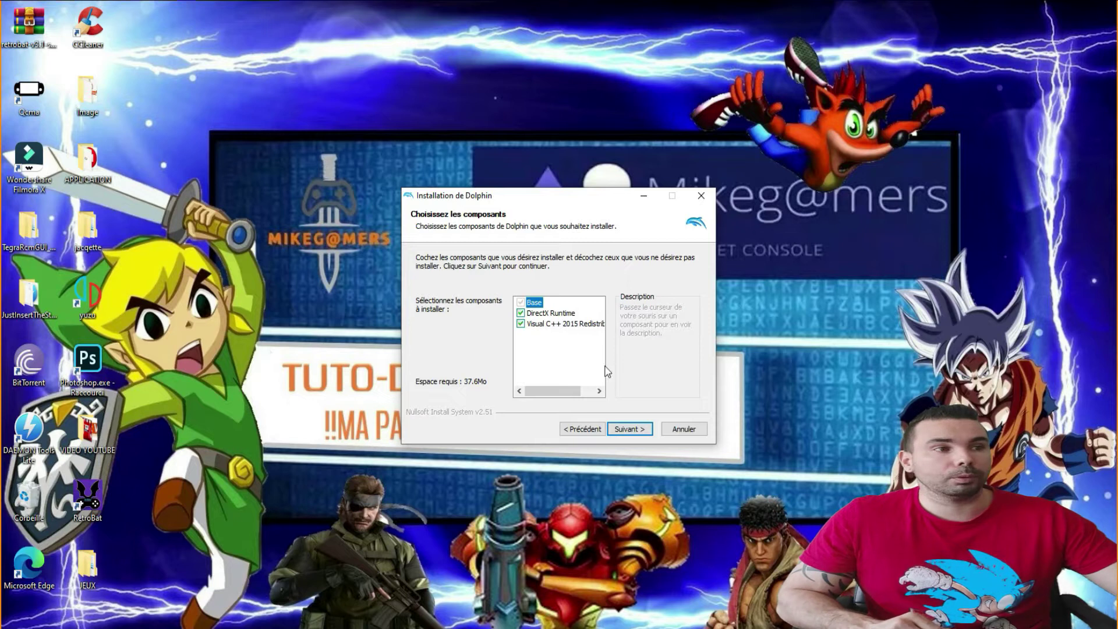
{"action": "left_click", "coordinate": [625, 429]}
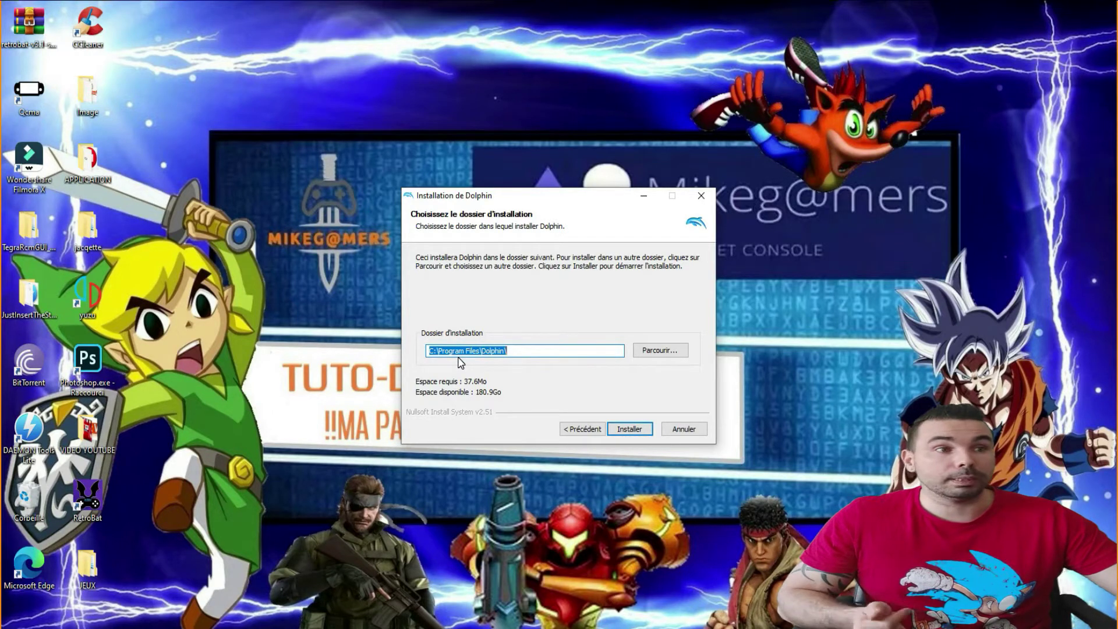
{"action": "left_click", "coordinate": [639, 429]}
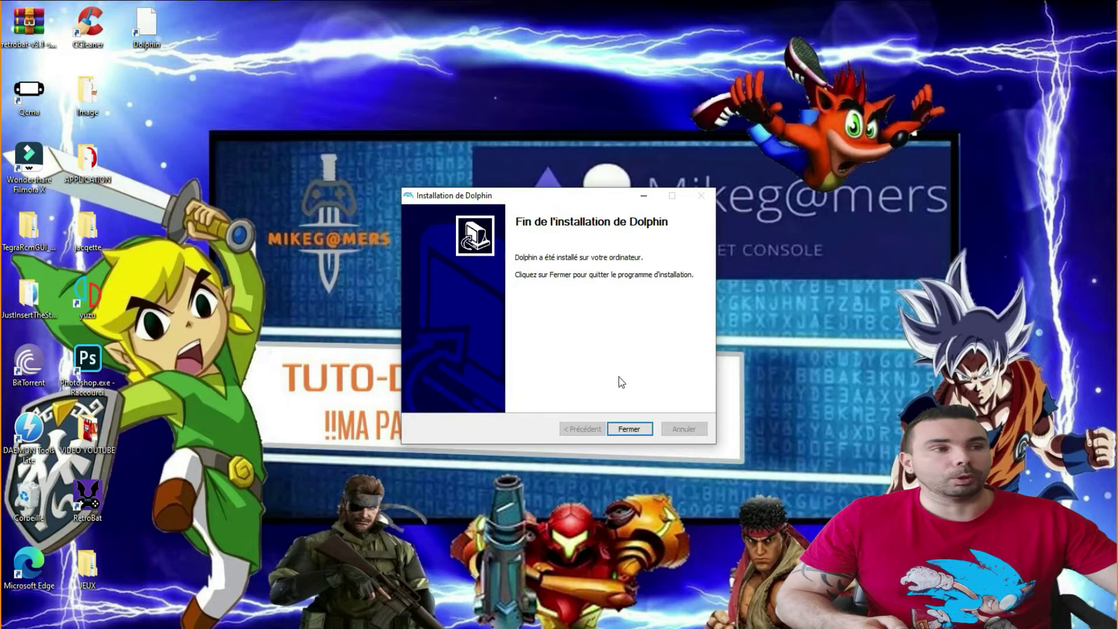
{"action": "left_click", "coordinate": [632, 429]}
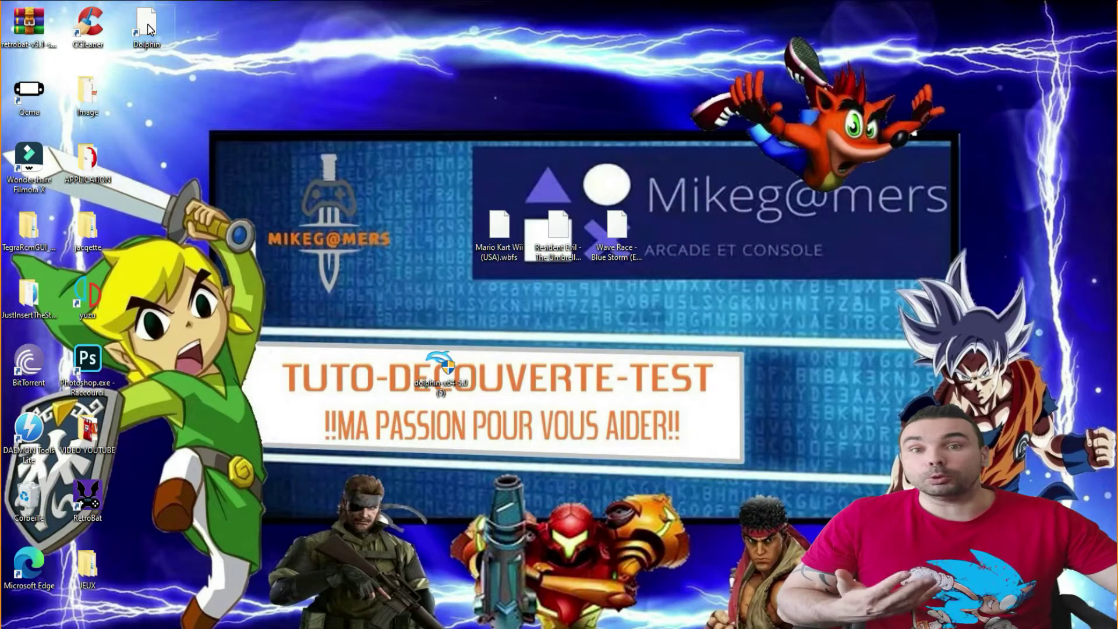
- Move the new Dolphin shortcut to the middle of the desktop and delete the dolphin-x64-5.0 (5) installer
{"action": "left_click_drag", "start_coordinate": [147, 28], "coordinate": [559, 366]}
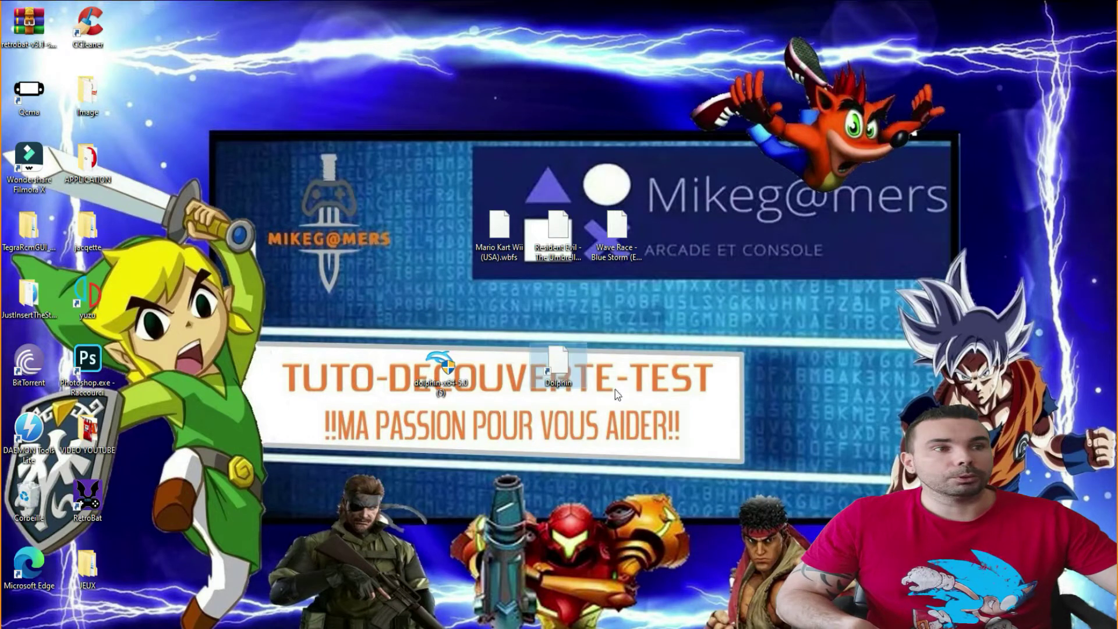
{"action": "left_click", "coordinate": [443, 367]}
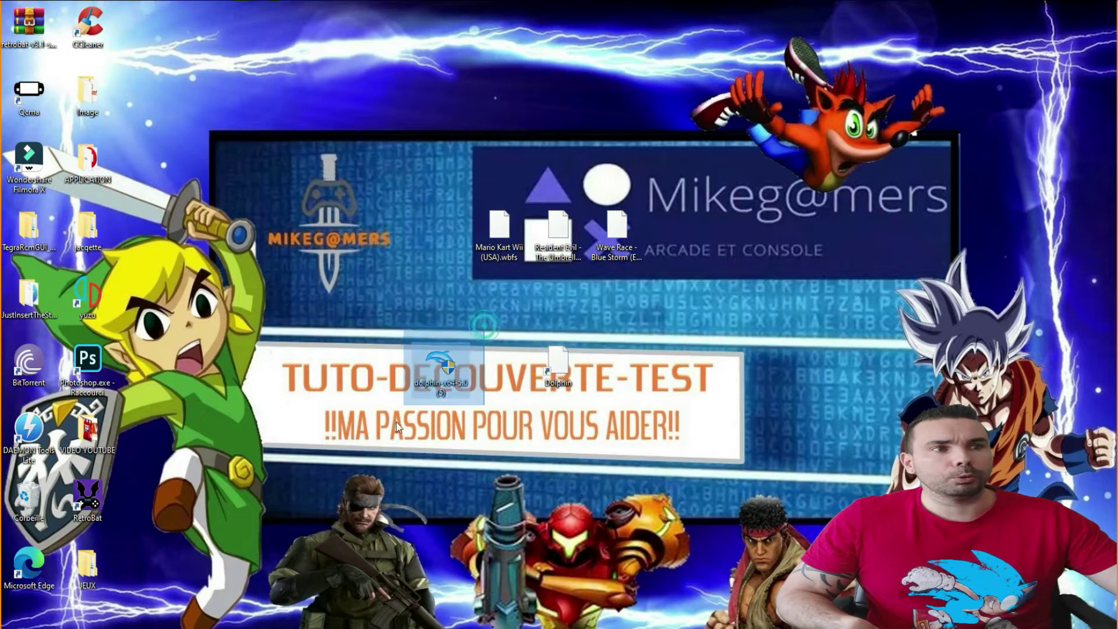
{"action": "right_click", "coordinate": [442, 367]}
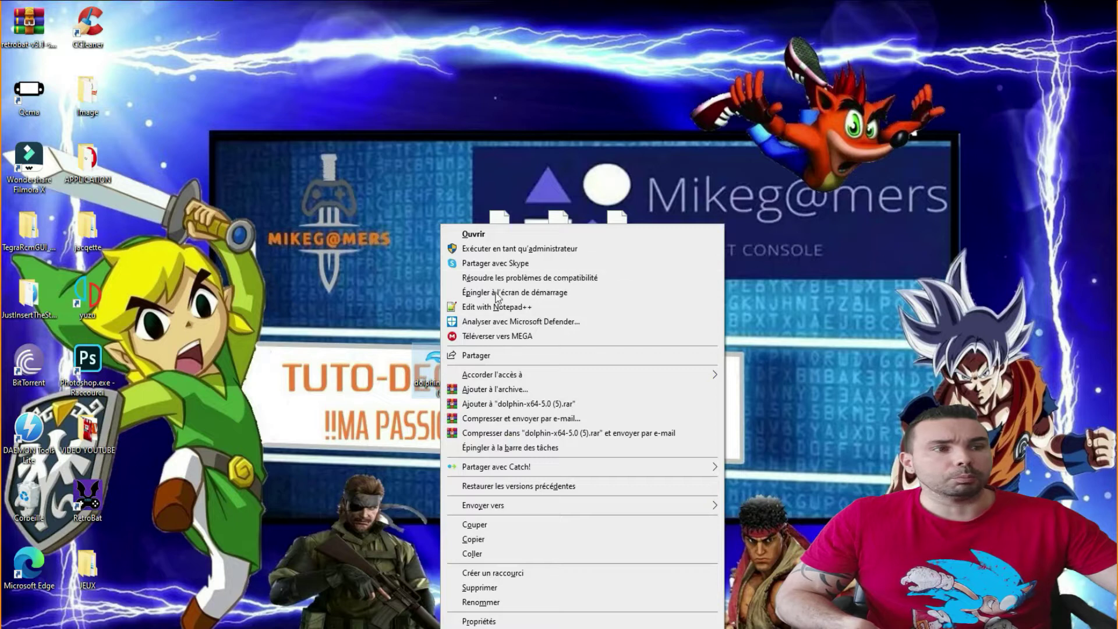
{"action": "left_click", "coordinate": [498, 588]}
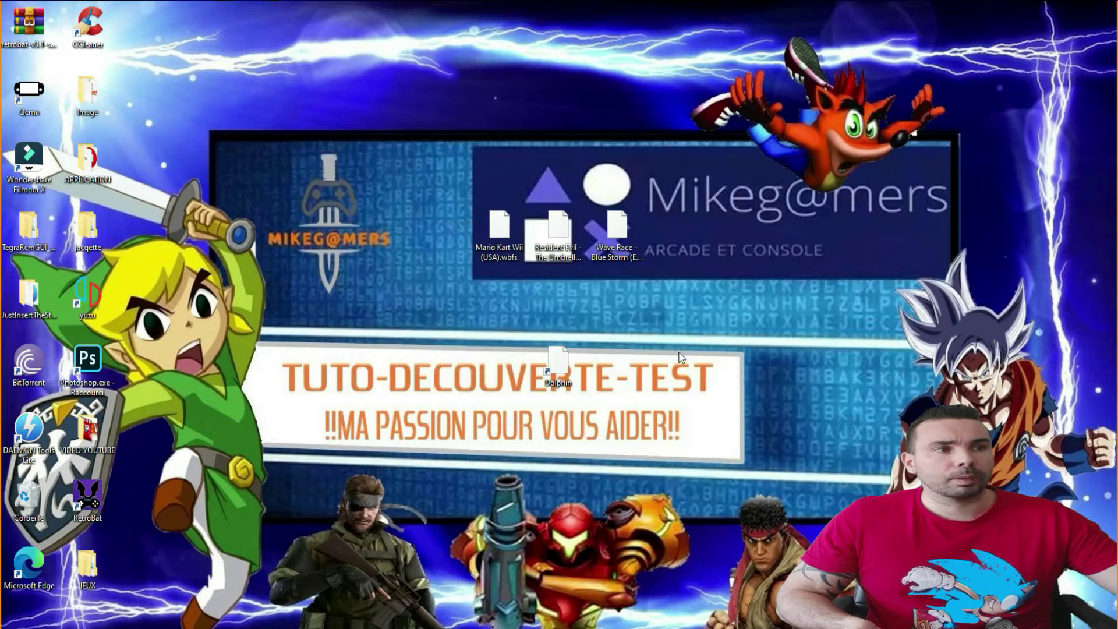
- Open the file location of the Dolphin shortcut and move its folder window clear of the game files
{"action": "right_click", "coordinate": [554, 362]}
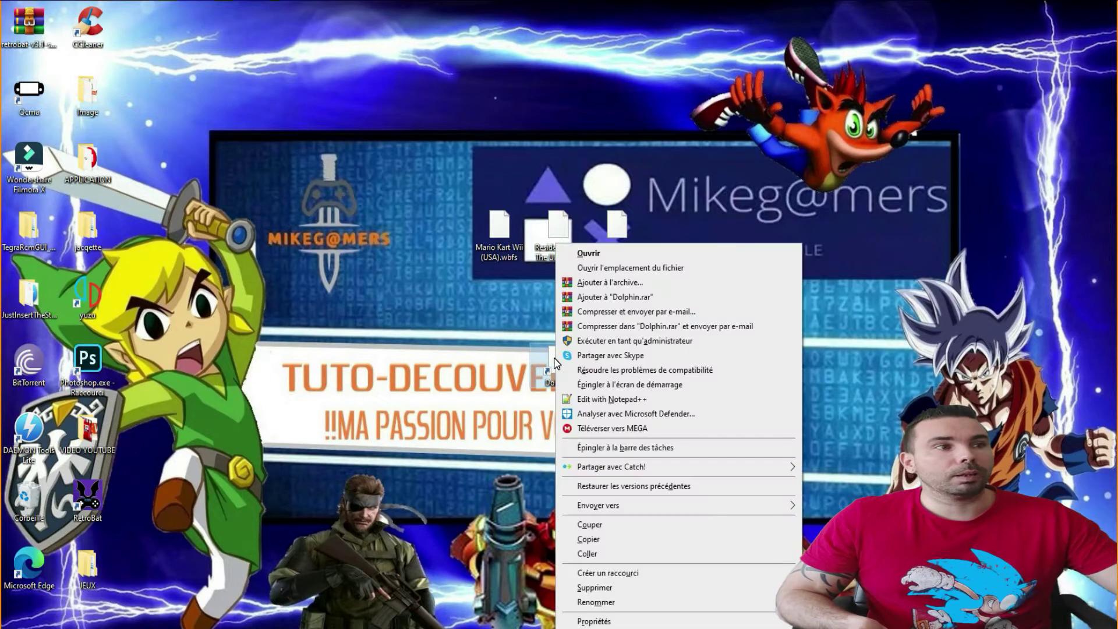
{"action": "left_click", "coordinate": [609, 269]}
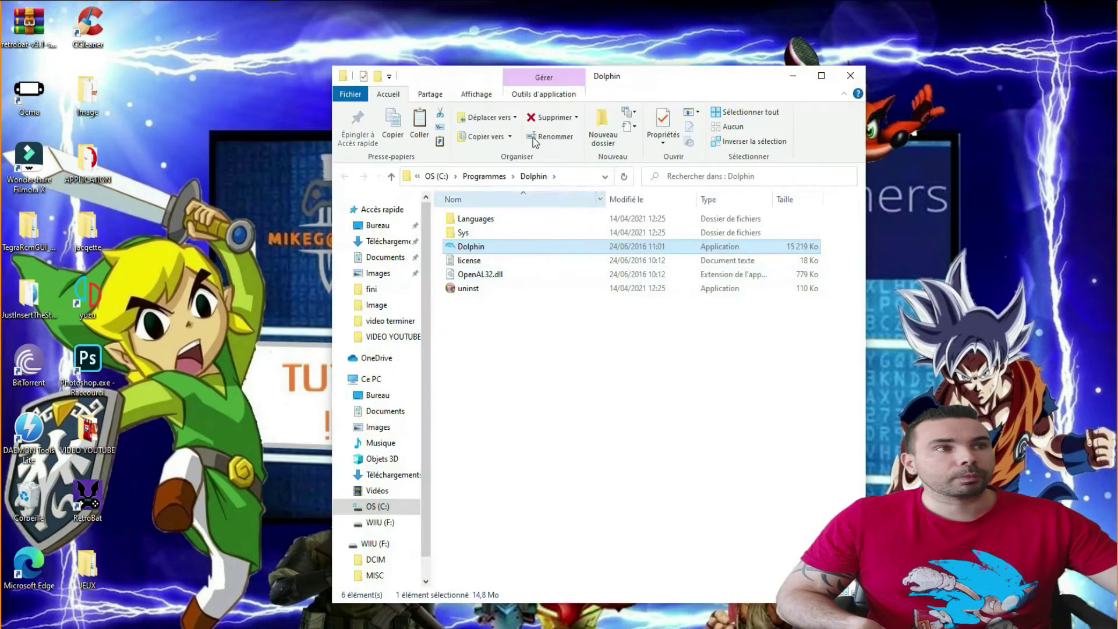
{"action": "left_click_drag", "start_coordinate": [652, 77], "coordinate": [914, 58]}
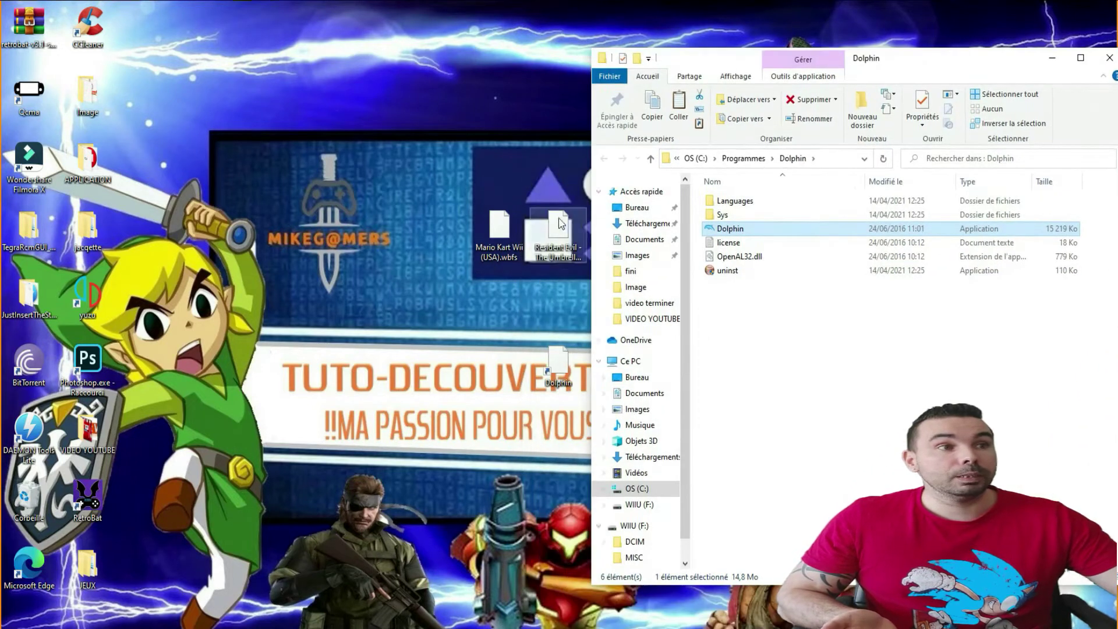
- Line up the Mario Kart Wii, Wave Race and Resident Evil game files on the desktop beside the Dolphin folder window
{"action": "left_click_drag", "start_coordinate": [507, 233], "coordinate": [389, 233]}
{"action": "left_click_drag", "start_coordinate": [553, 233], "coordinate": [495, 233]}
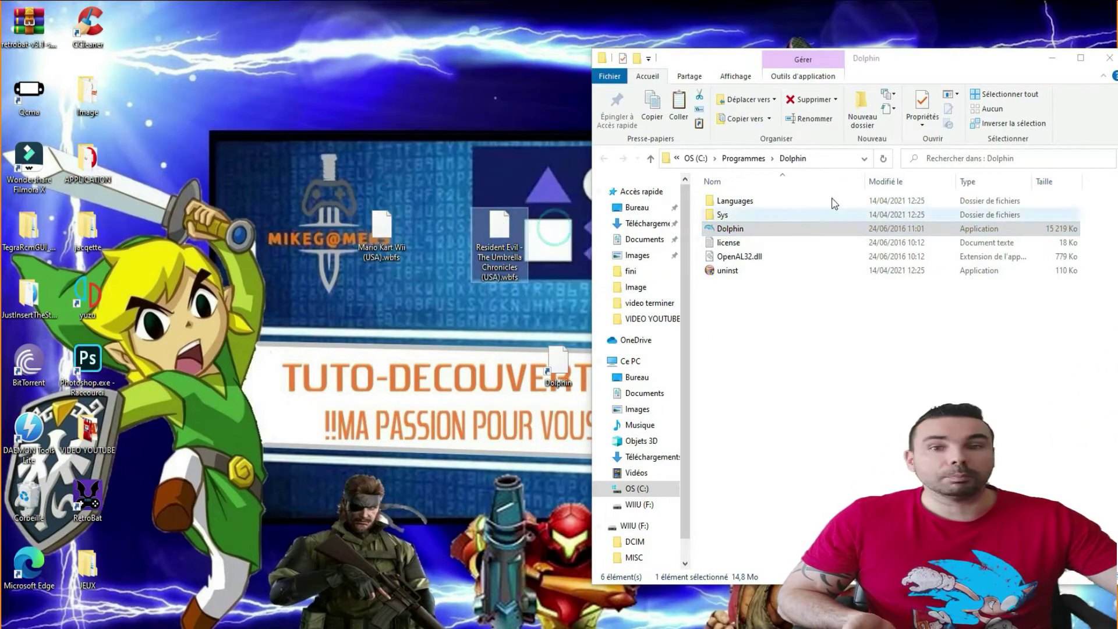
{"action": "left_click_drag", "start_coordinate": [907, 67], "coordinate": [955, 210]}
{"action": "left_click_drag", "start_coordinate": [616, 233], "coordinate": [416, 242]}
{"action": "left_click_drag", "start_coordinate": [965, 204], "coordinate": [875, 60]}
- Create a new folder named roms inside the Dolphin program folder
{"action": "right_click", "coordinate": [707, 319]}
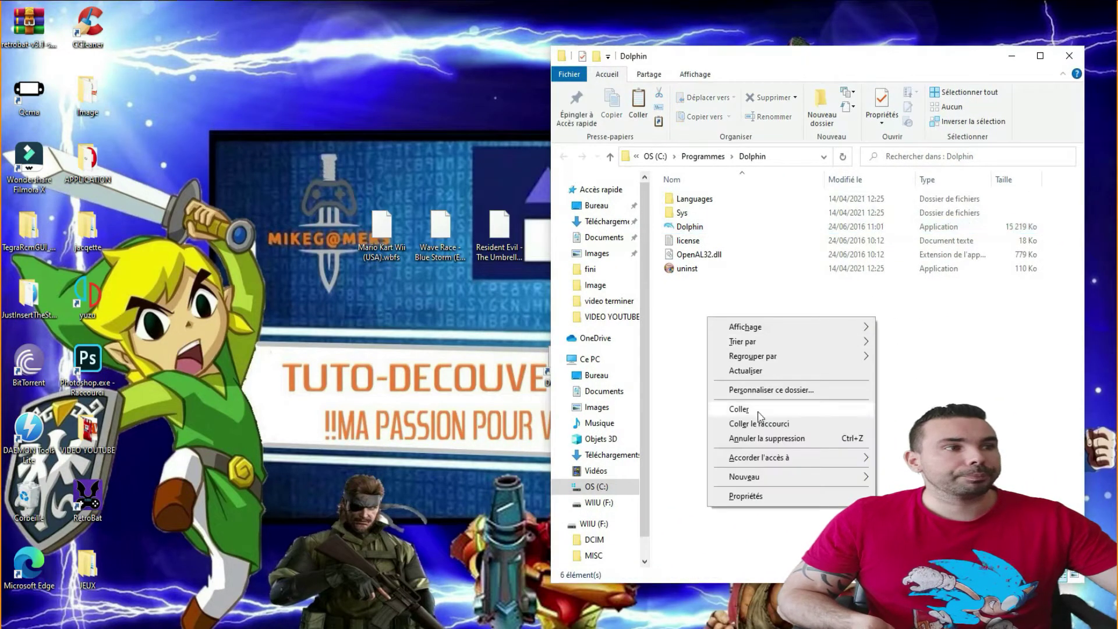
{"action": "mouse_move", "coordinate": [748, 477]}
{"action": "left_click", "coordinate": [894, 476]}
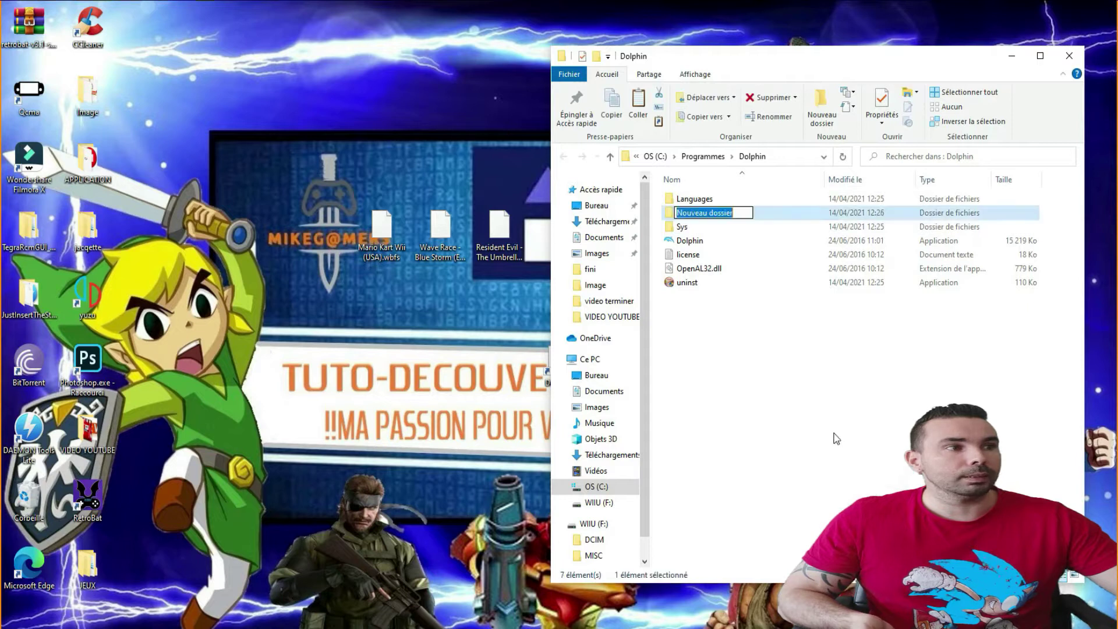
{"action": "key", "text": "Return"}
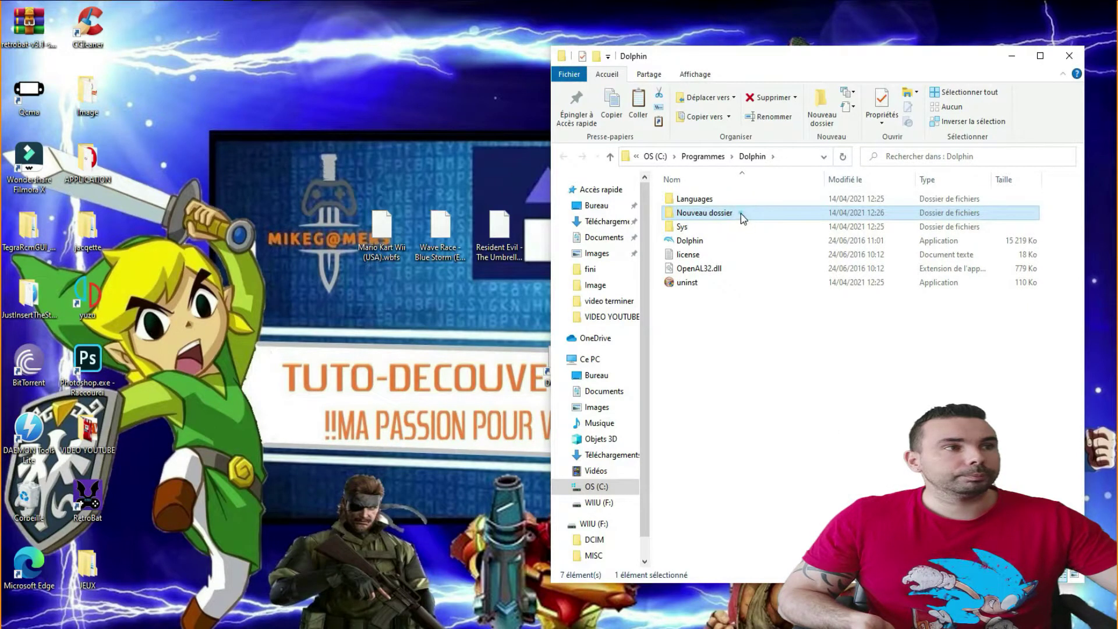
{"action": "left_click", "coordinate": [742, 215]}
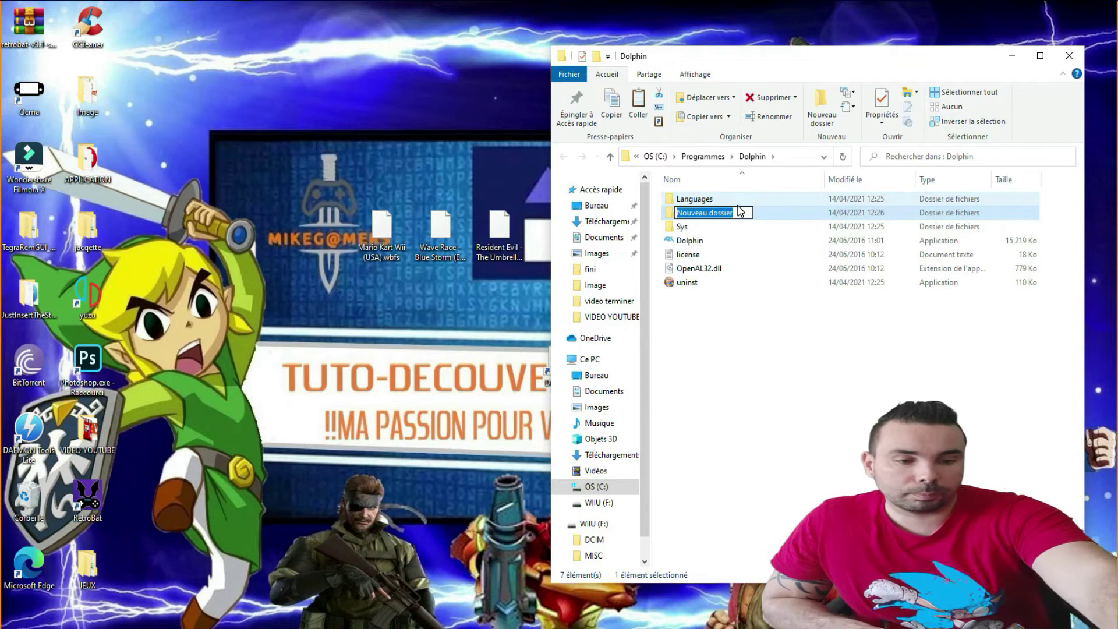
{"action": "type", "text": "roms"}
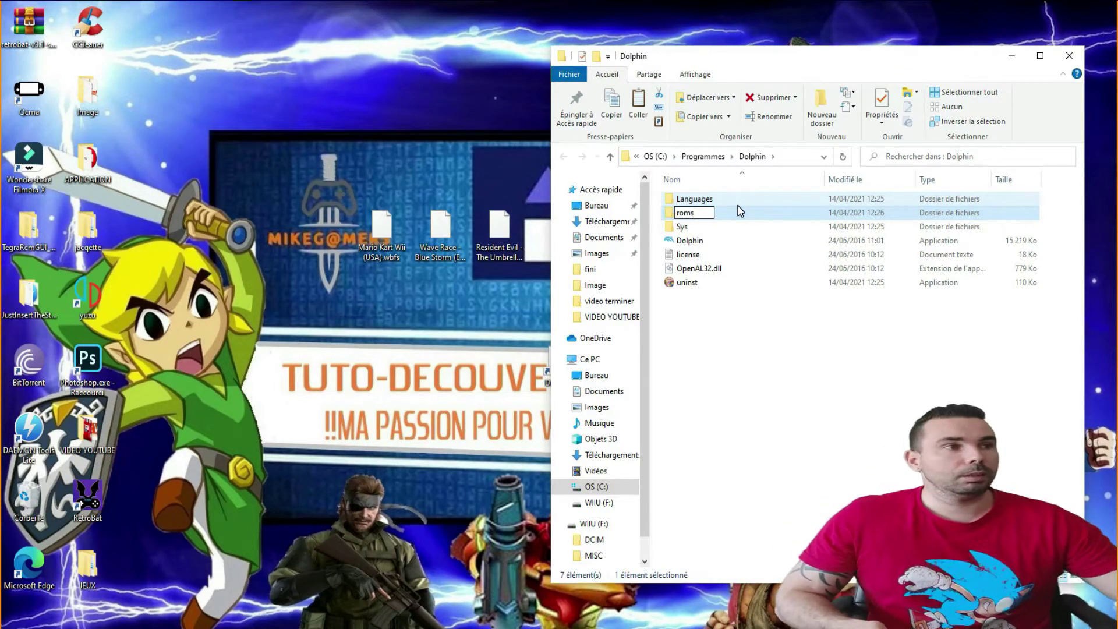
{"action": "left_click", "coordinate": [687, 294]}
- Move the three game files from the desktop into the roms folder with administrator rights, and close the folder window
{"action": "left_click_drag", "start_coordinate": [502, 313], "coordinate": [345, 204]}
{"action": "left_click_drag", "start_coordinate": [421, 236], "coordinate": [701, 218]}
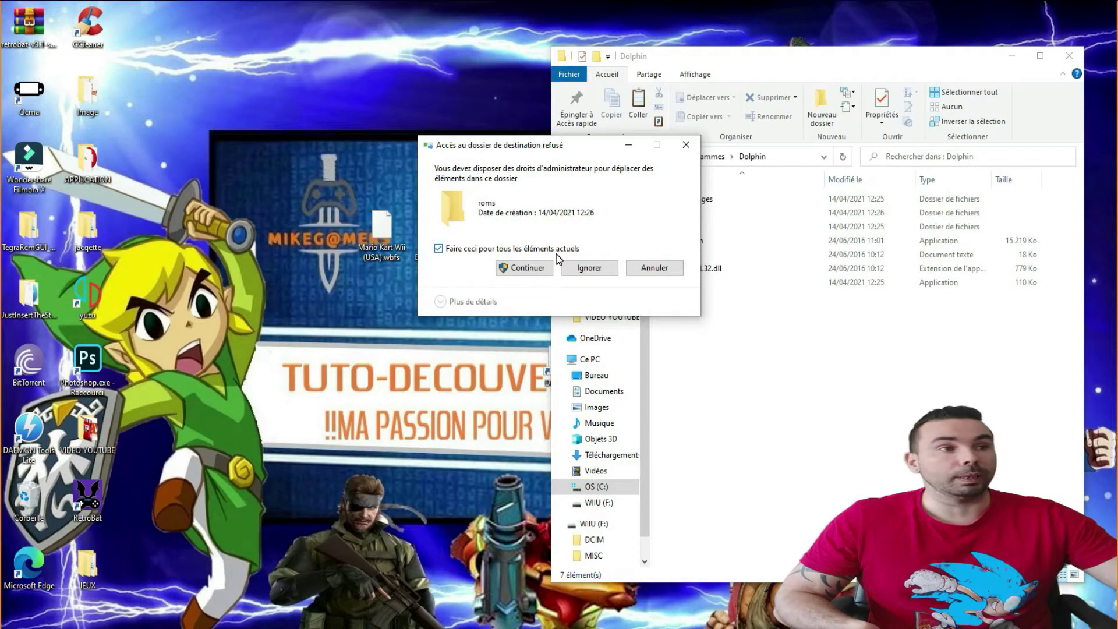
{"action": "left_click", "coordinate": [524, 268]}
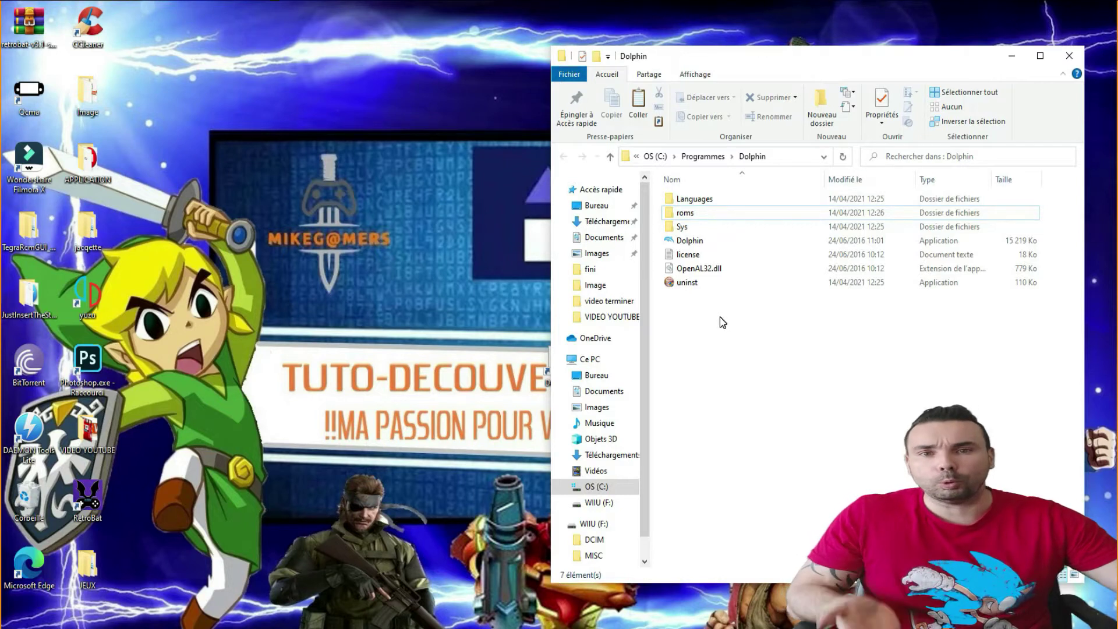
{"action": "left_click", "coordinate": [1069, 56]}
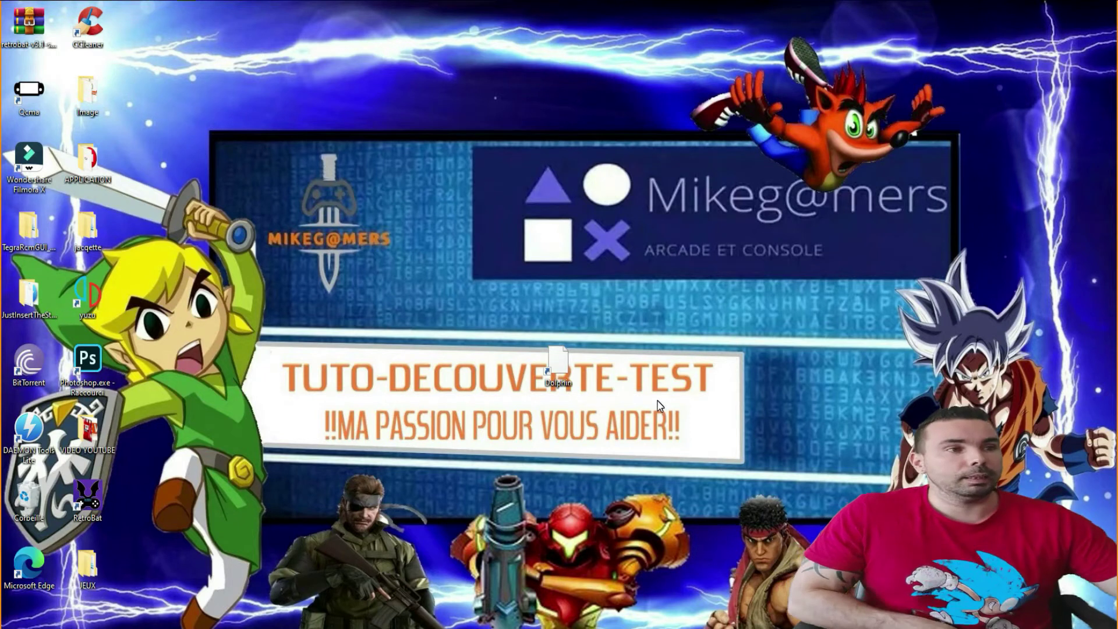
- Launch Dolphin from its desktop shortcut and allow it to send statistics to the developers
{"action": "double_click", "coordinate": [557, 359]}
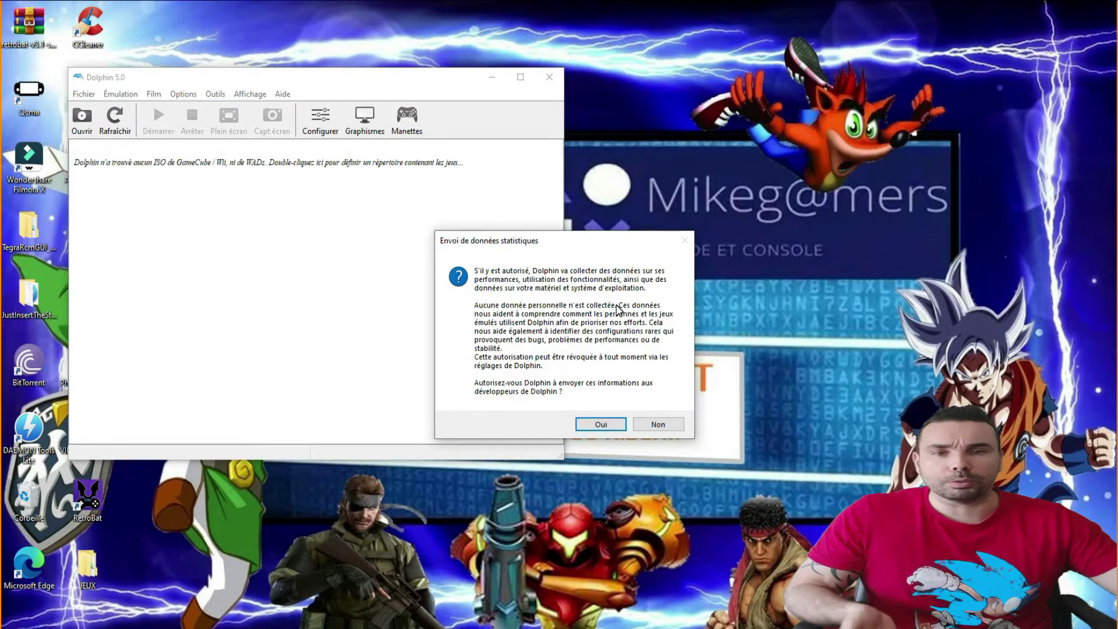
{"action": "left_click", "coordinate": [602, 424]}
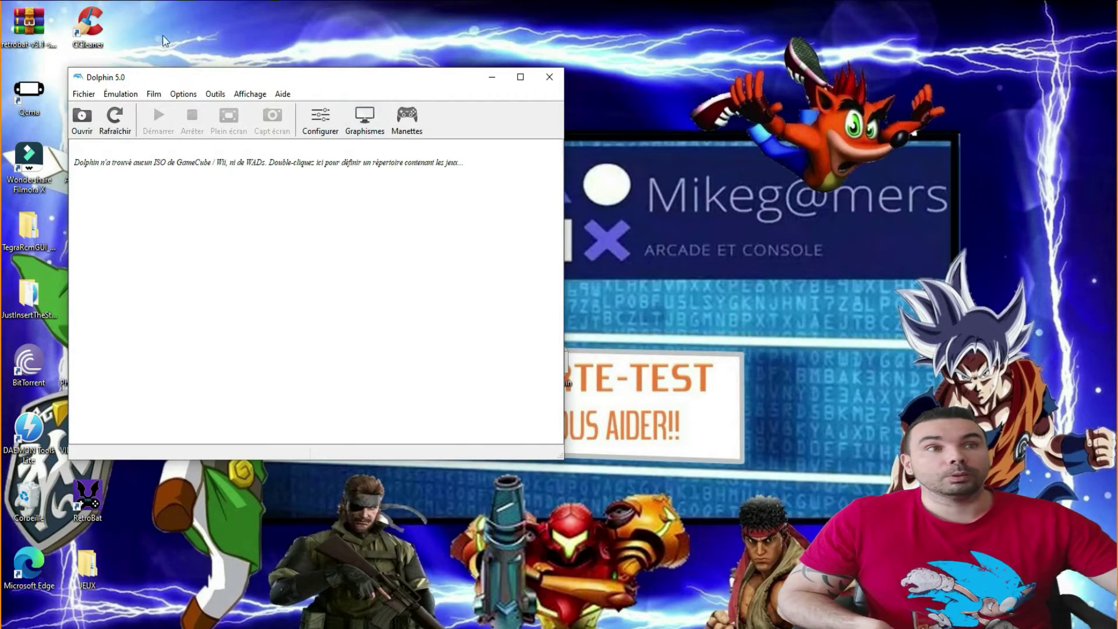
- Add the roms folder in C:\Program Files\Dolphin to the ISO folders in Dolphin's configuration and confirm
{"action": "left_click", "coordinate": [320, 119]}
{"action": "left_click", "coordinate": [368, 122]}
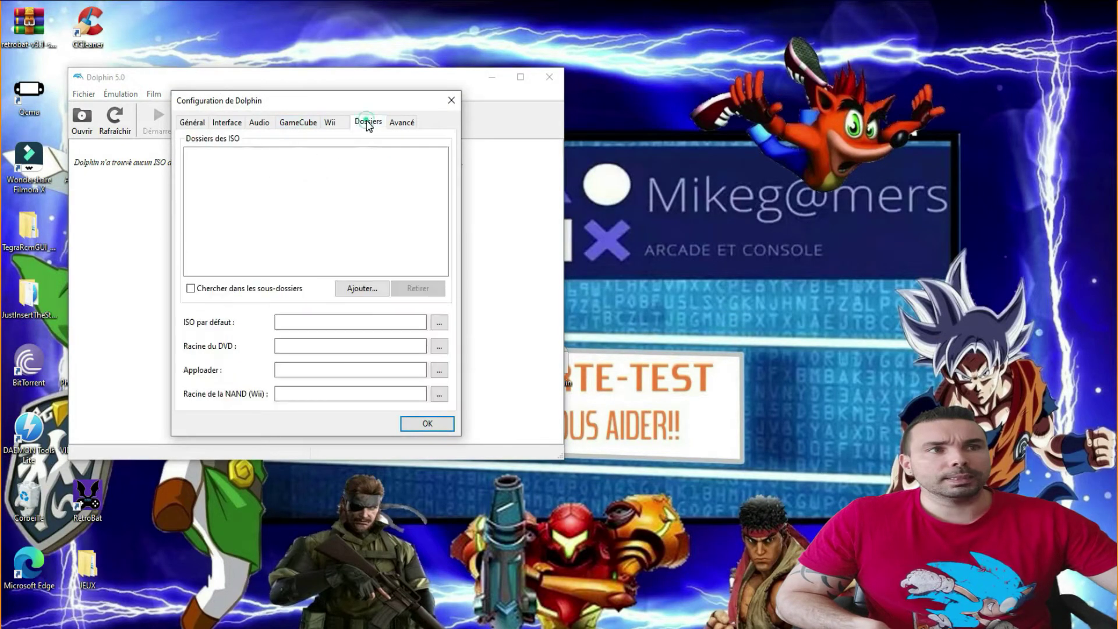
{"action": "left_click", "coordinate": [354, 291]}
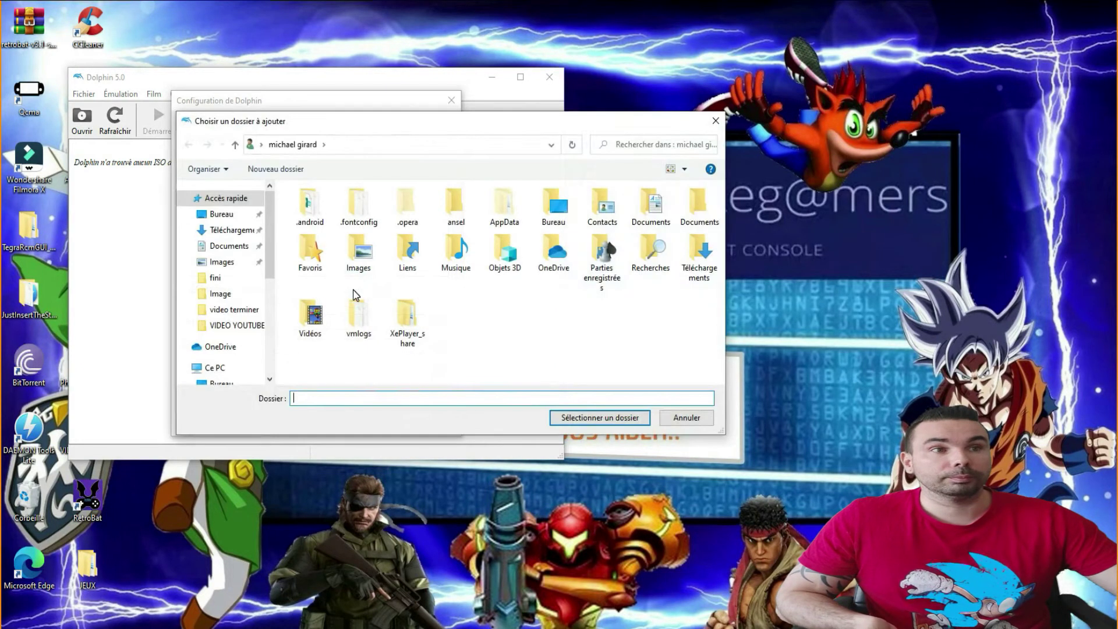
{"action": "scroll", "coordinate": [272, 224], "scroll_direction": "down", "scroll_amount": 2}
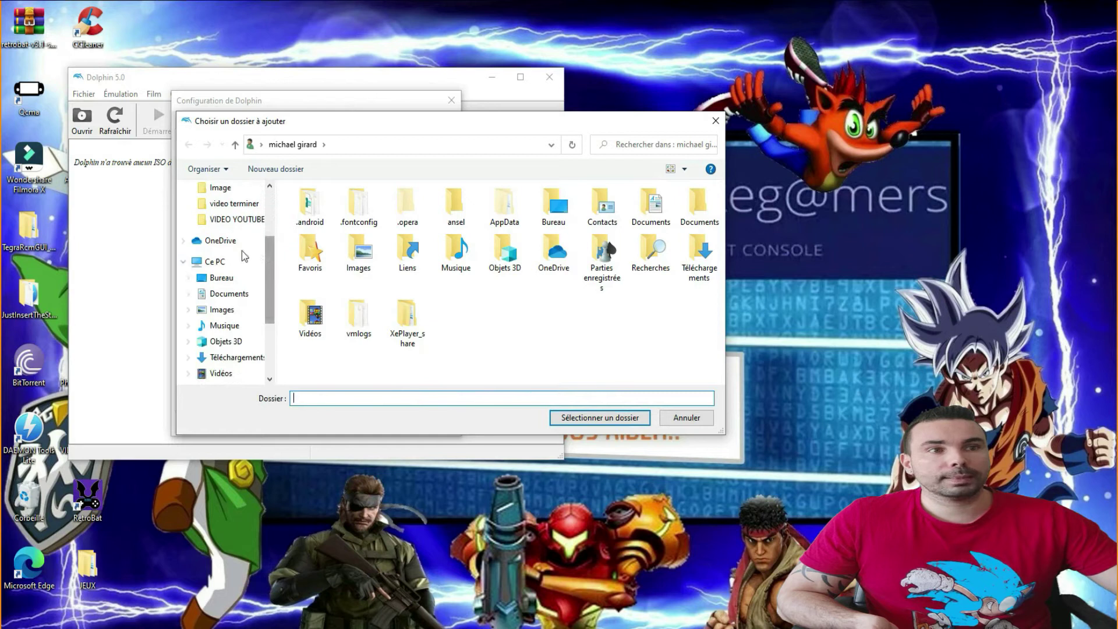
{"action": "left_click", "coordinate": [226, 263]}
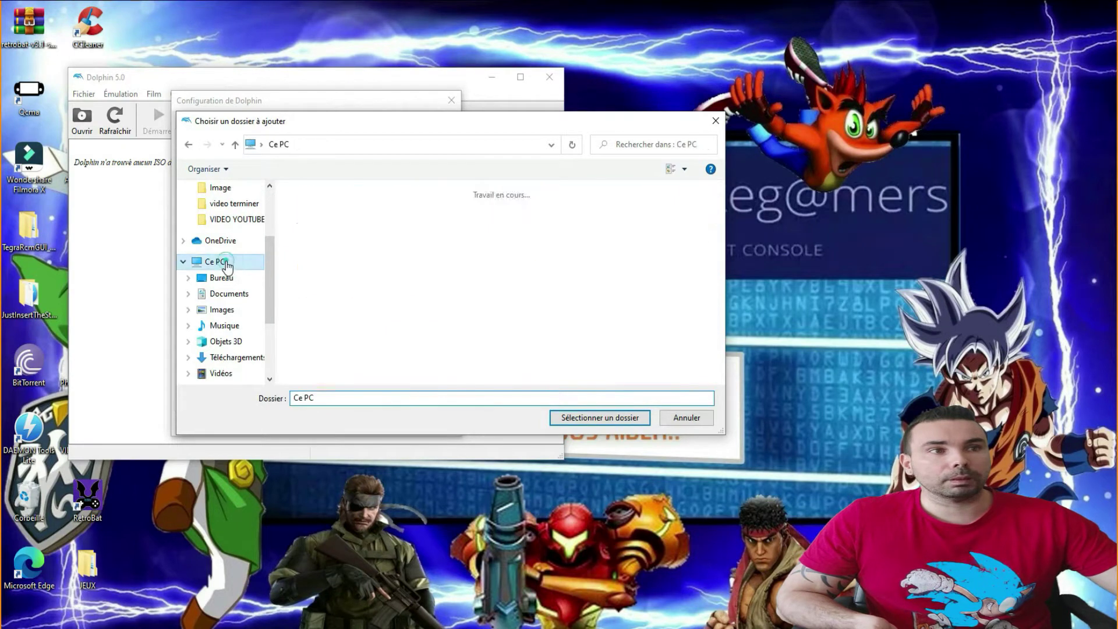
{"action": "left_click_drag", "start_coordinate": [722, 208], "coordinate": [723, 246]}
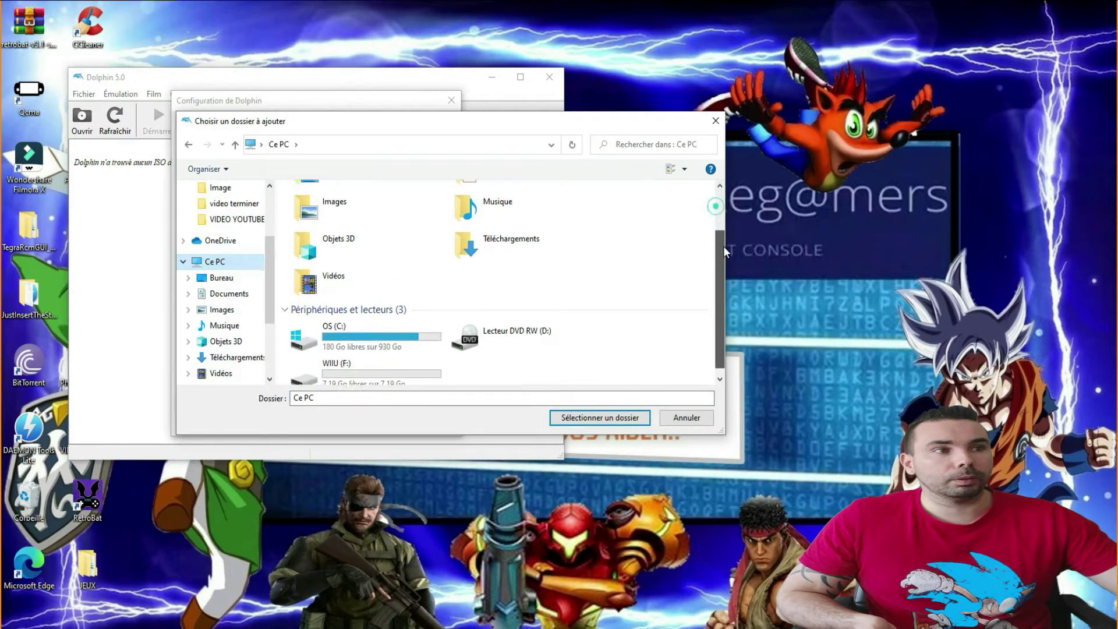
{"action": "left_click", "coordinate": [347, 330]}
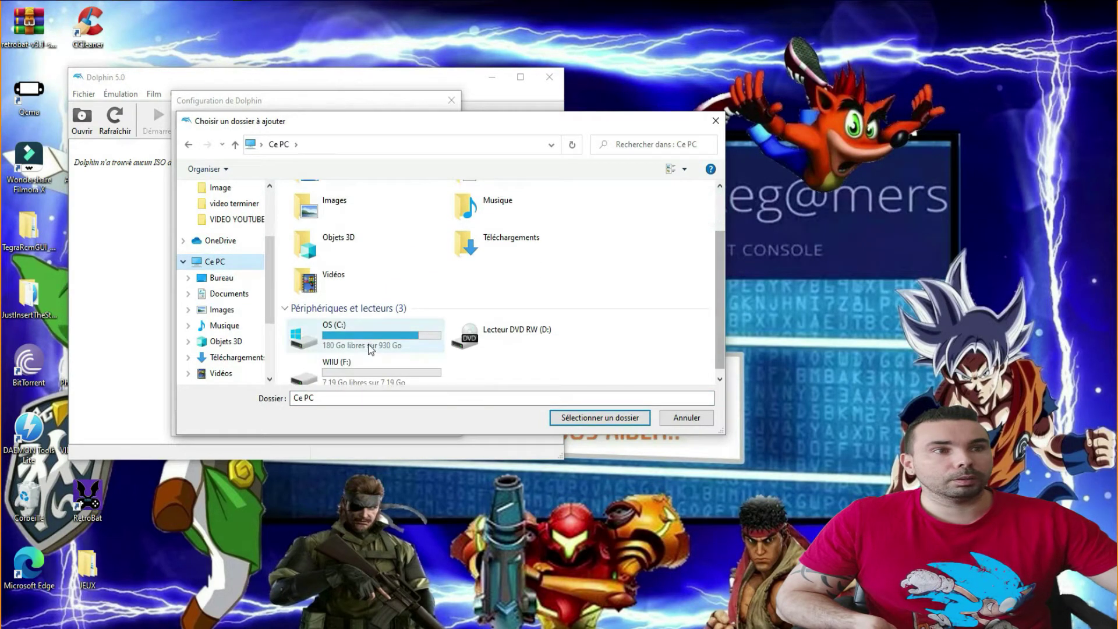
{"action": "double_click", "coordinate": [354, 326]}
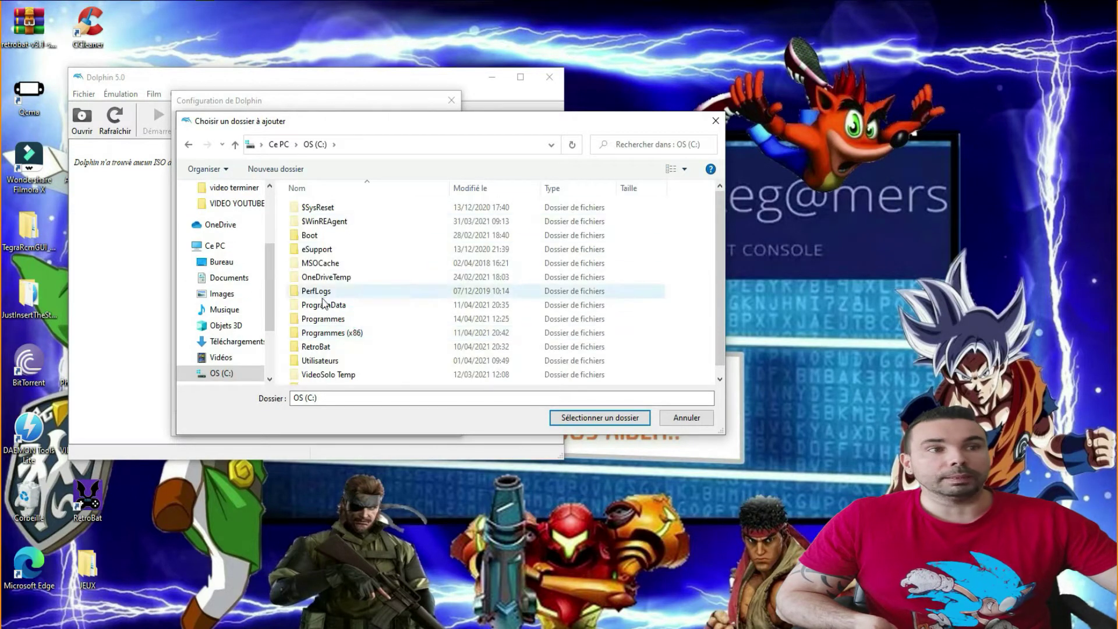
{"action": "double_click", "coordinate": [323, 319]}
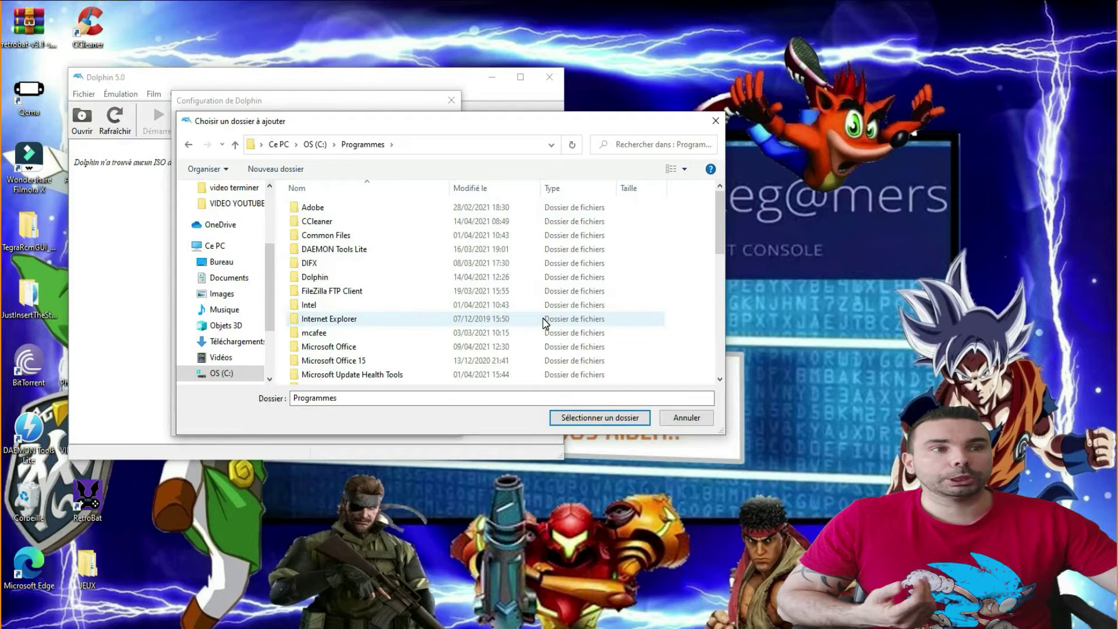
{"action": "double_click", "coordinate": [314, 277]}
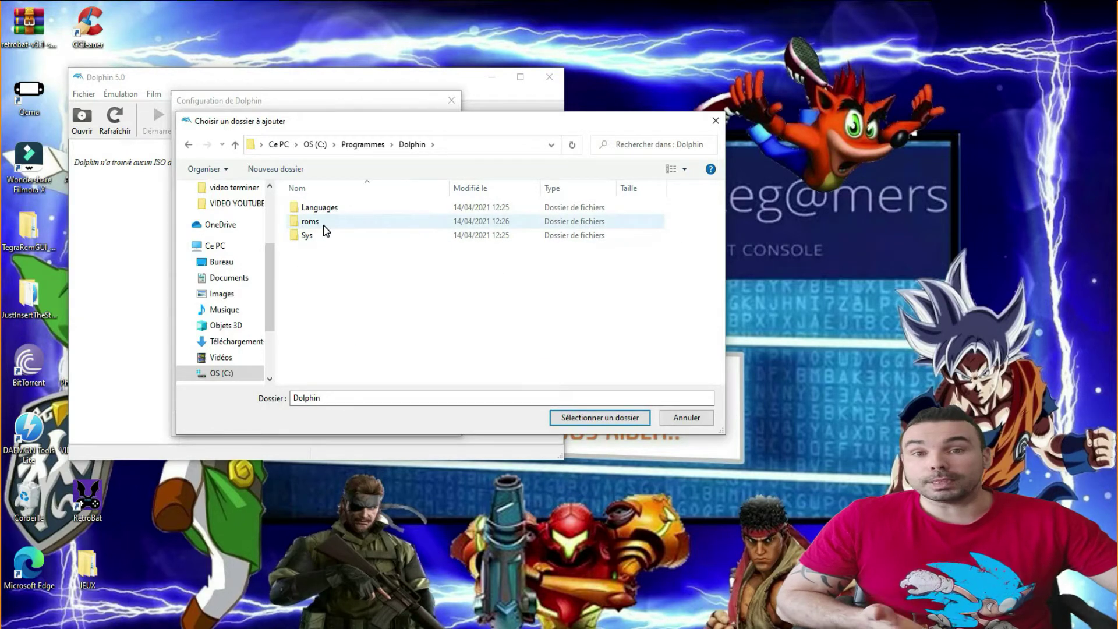
{"action": "double_click", "coordinate": [324, 226]}
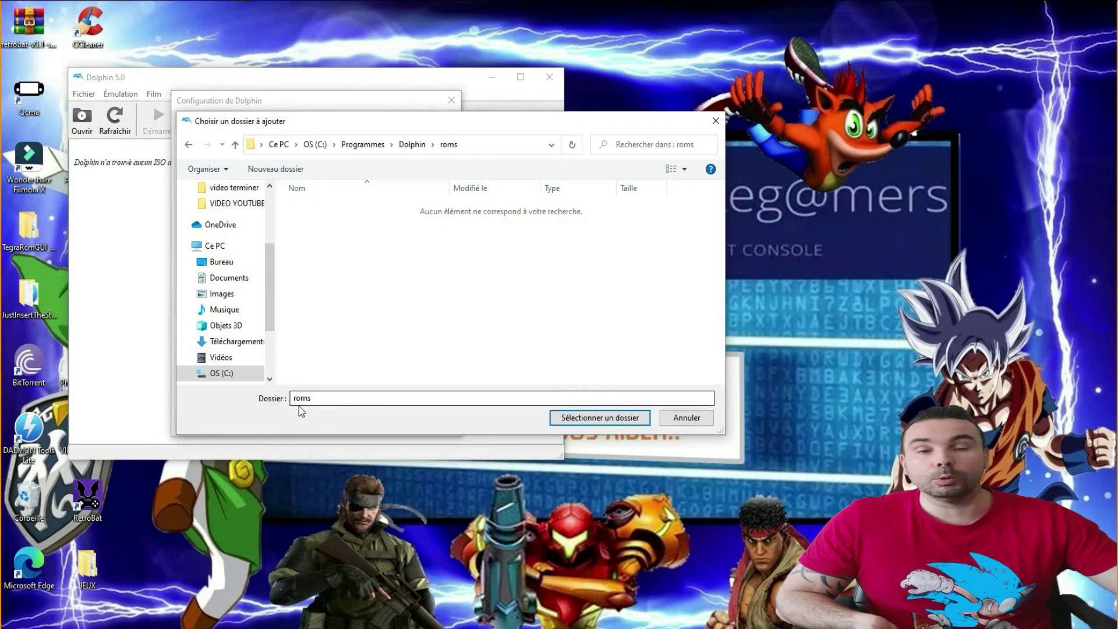
{"action": "left_click", "coordinate": [600, 418]}
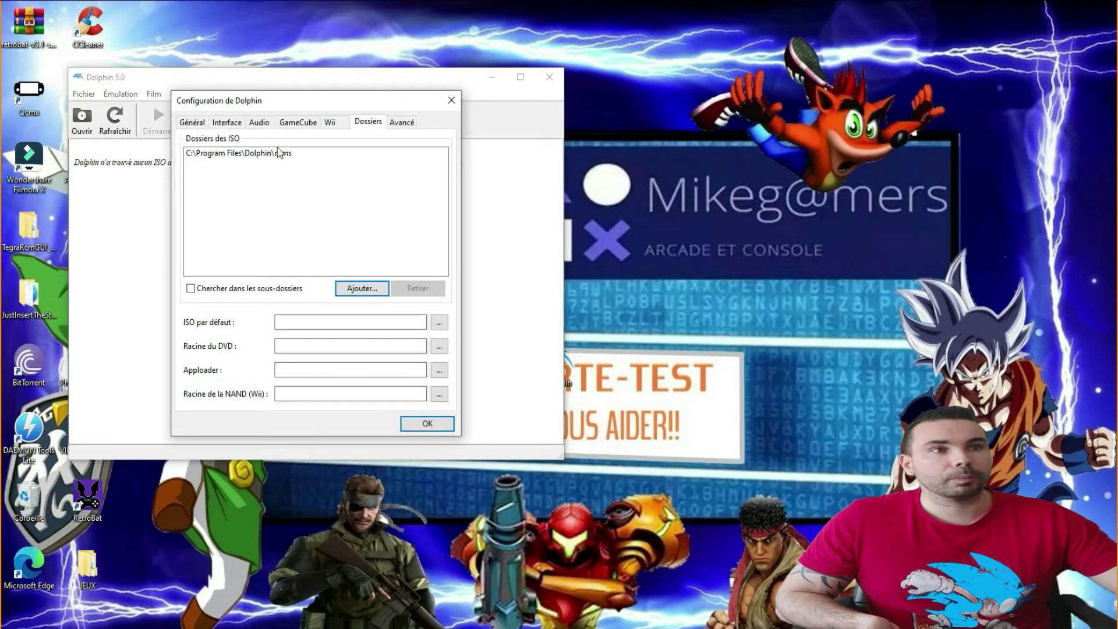
{"action": "left_click", "coordinate": [440, 425]}
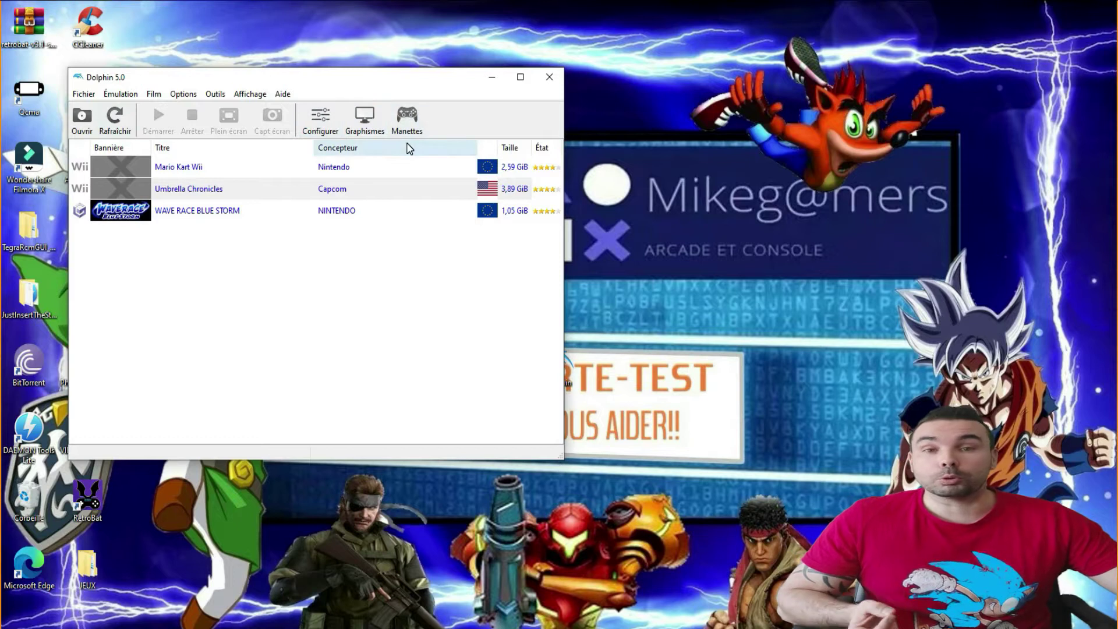
- View the game files in the roms folder through the open-file dialog, without loading any
{"action": "left_click", "coordinate": [82, 120]}
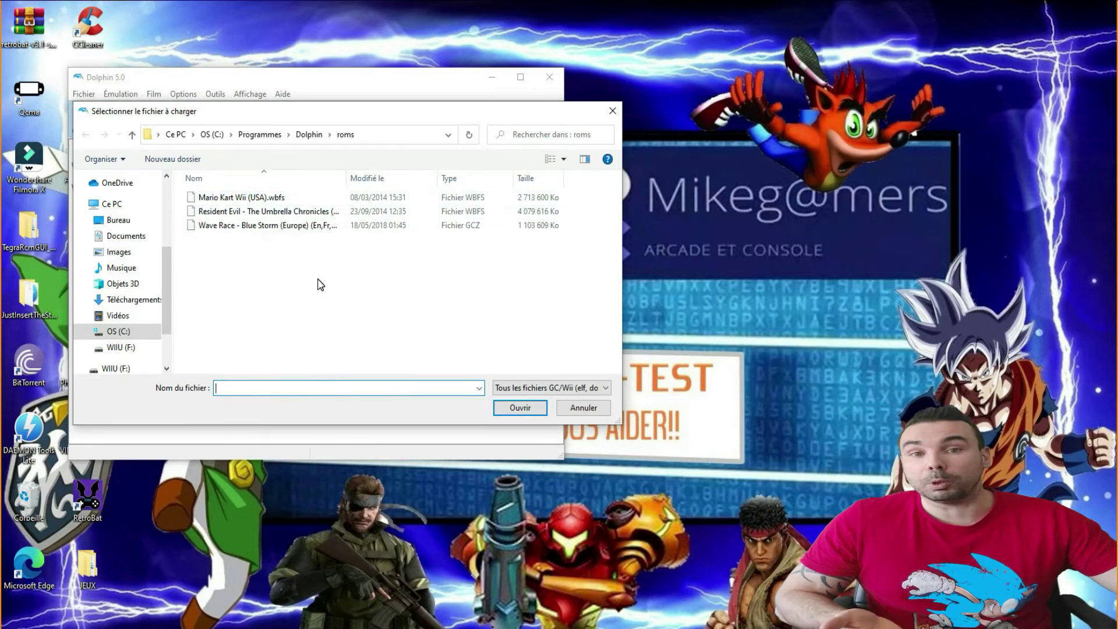
{"action": "left_click", "coordinate": [612, 111]}
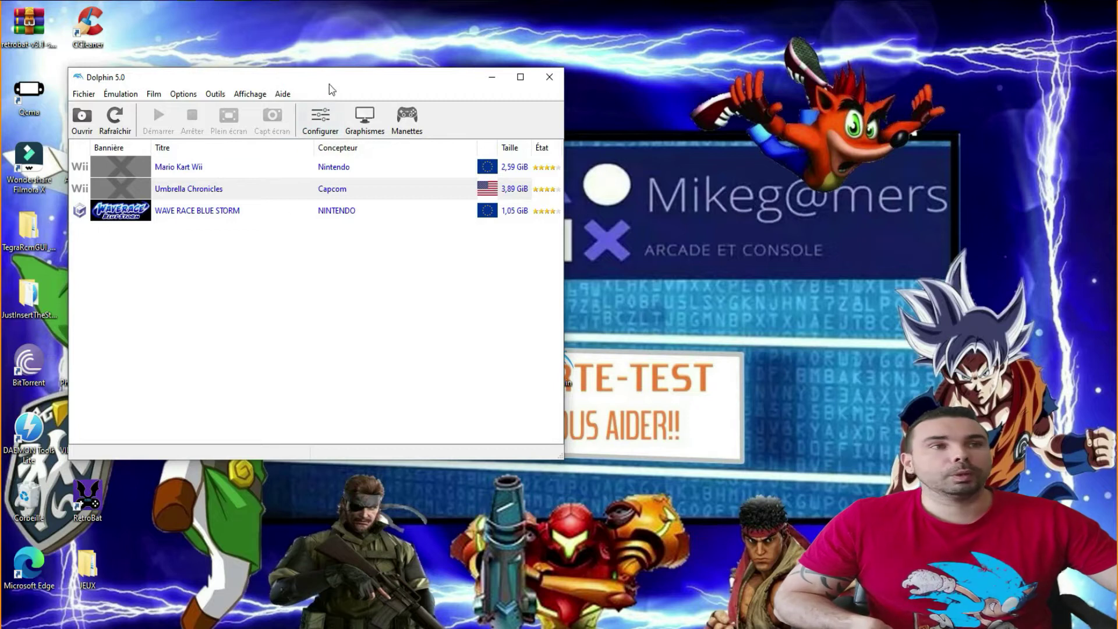
- Enable cheats in the general configuration and set the interface language to Français, accepting the restart notice
{"action": "left_click", "coordinate": [330, 124]}
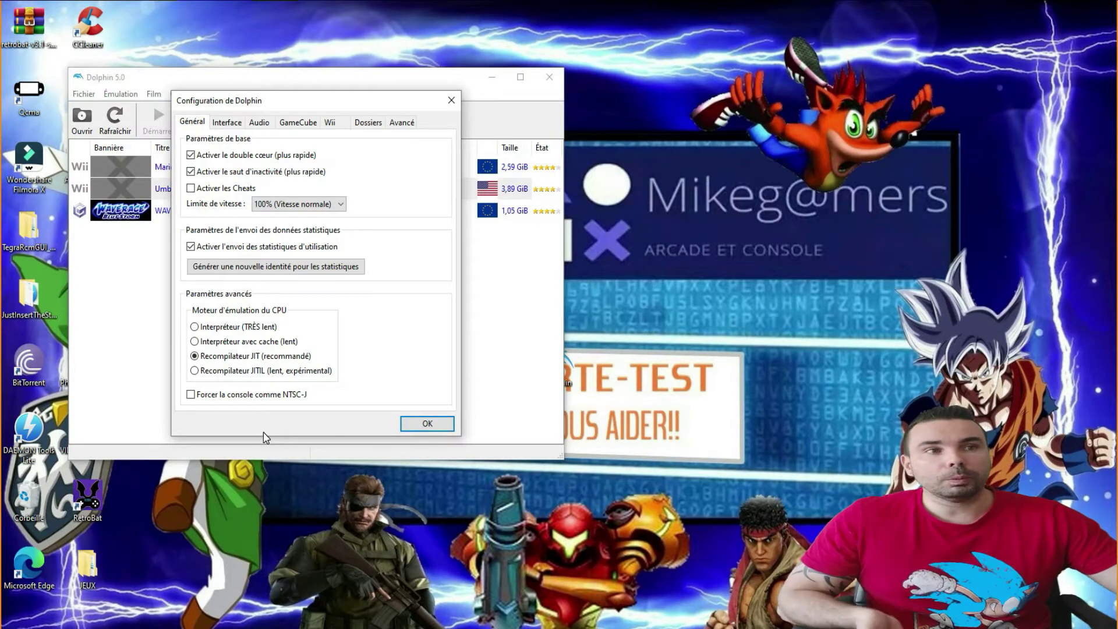
{"action": "left_click", "coordinate": [194, 192]}
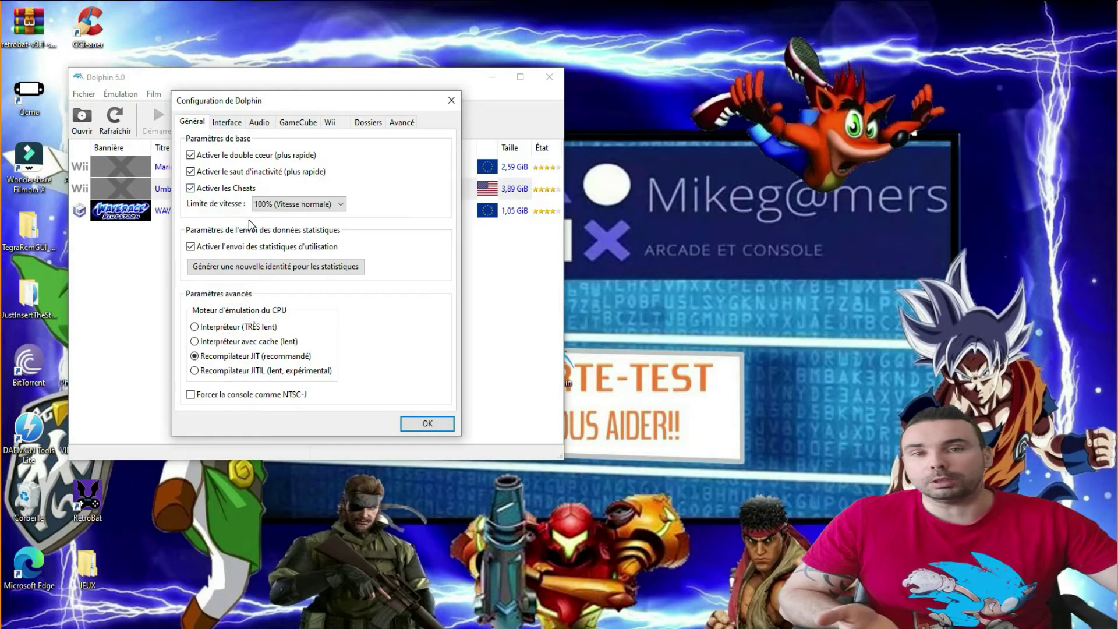
{"action": "left_click", "coordinate": [227, 121]}
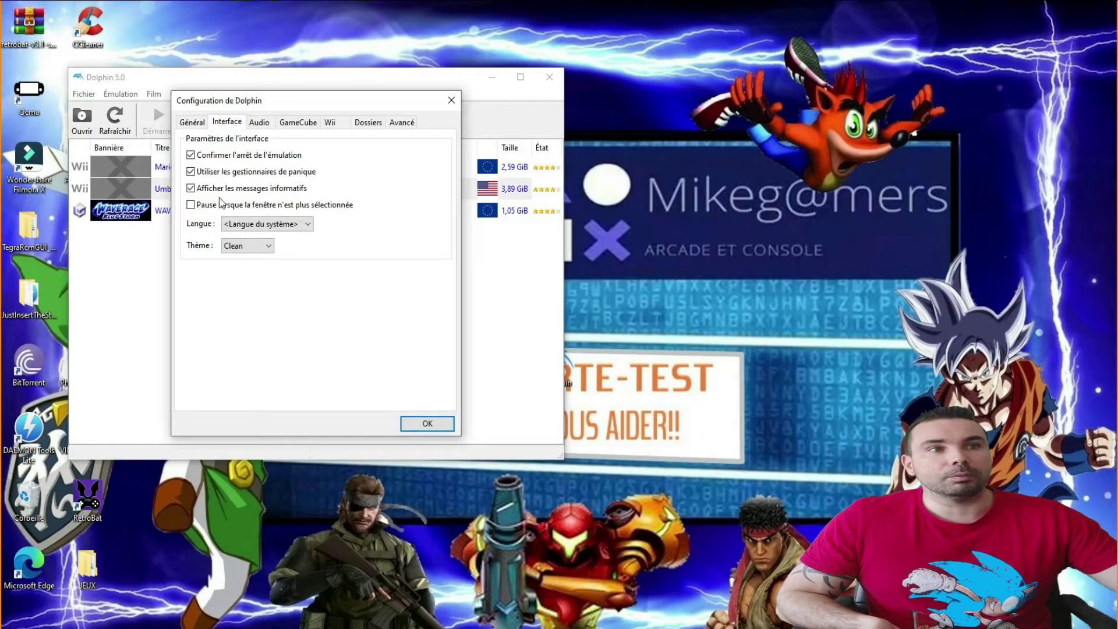
{"action": "left_click", "coordinate": [308, 225]}
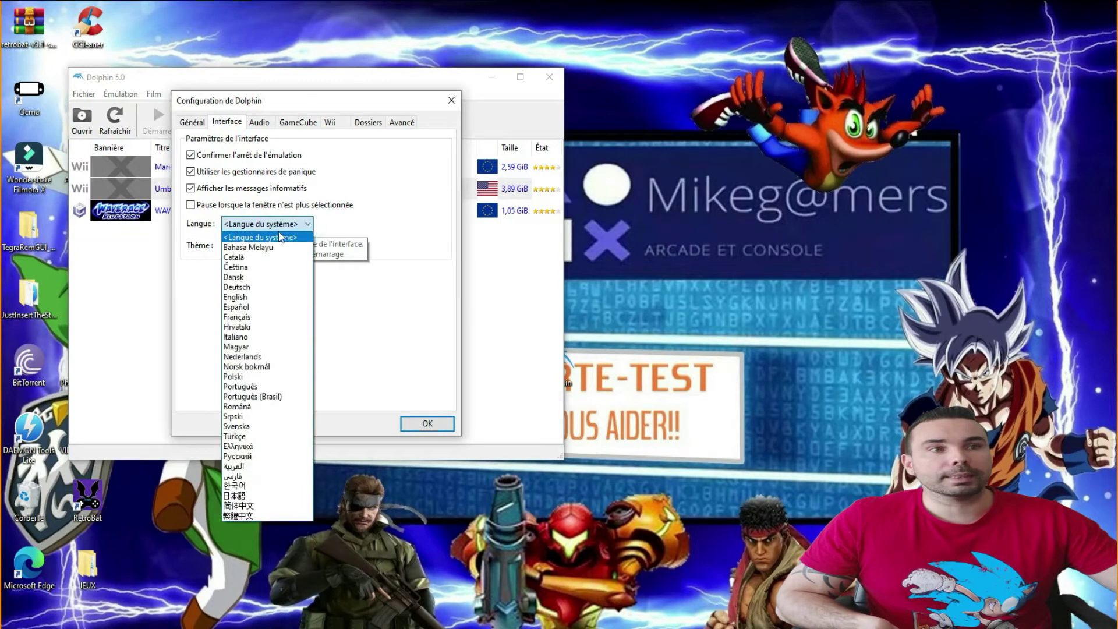
{"action": "left_click", "coordinate": [265, 317]}
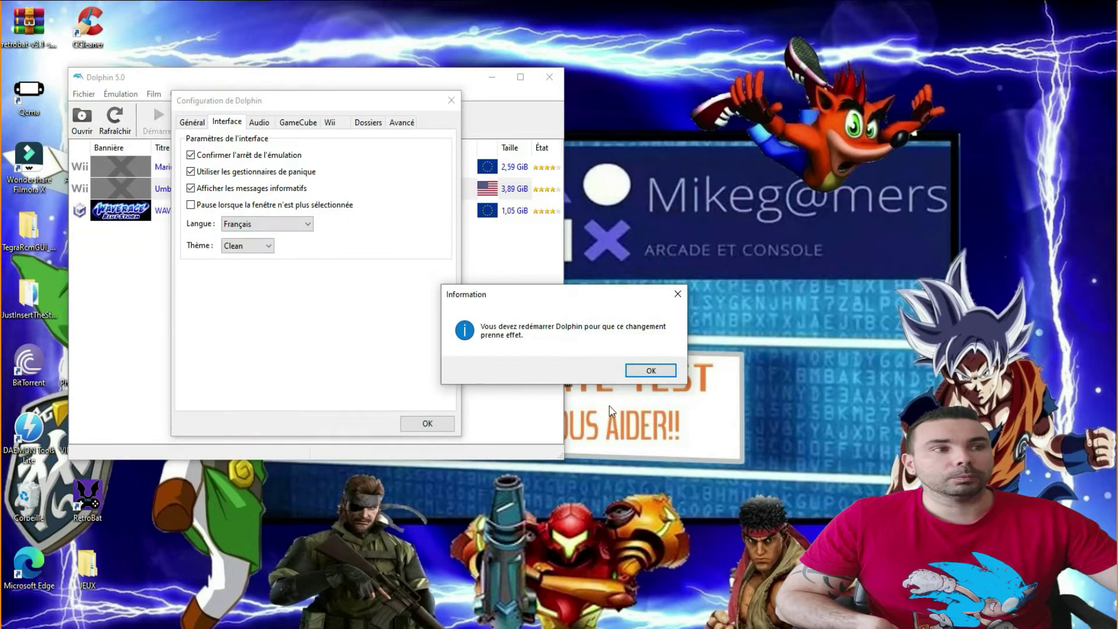
{"action": "left_click", "coordinate": [647, 372]}
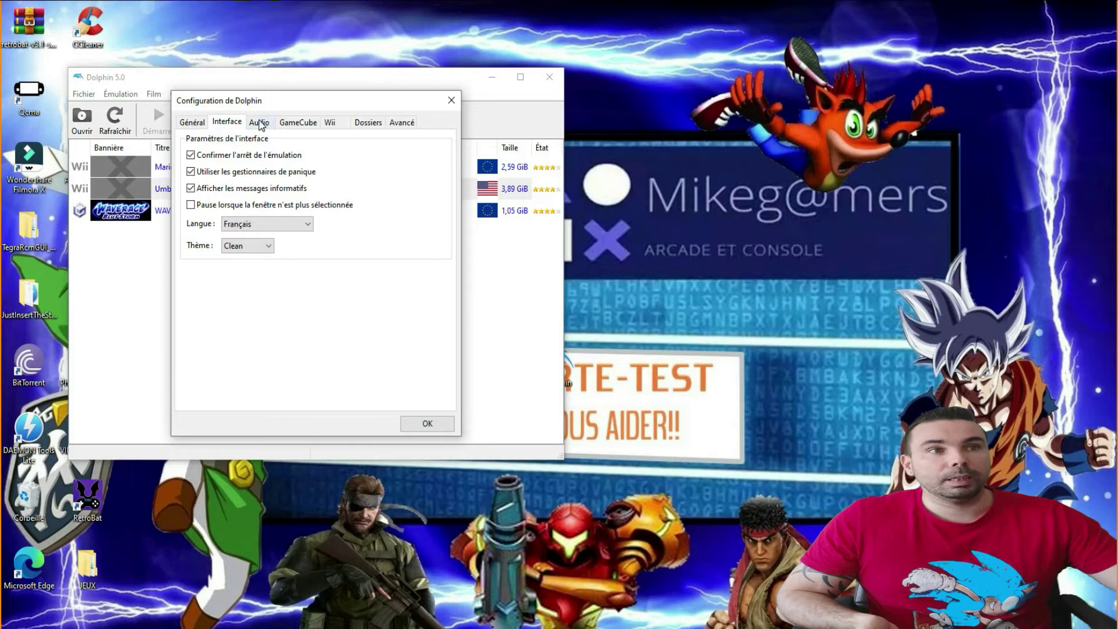
- Review the audio settings, and set the system language to Français for both the GameCube and the Wii
{"action": "left_click", "coordinate": [260, 124]}
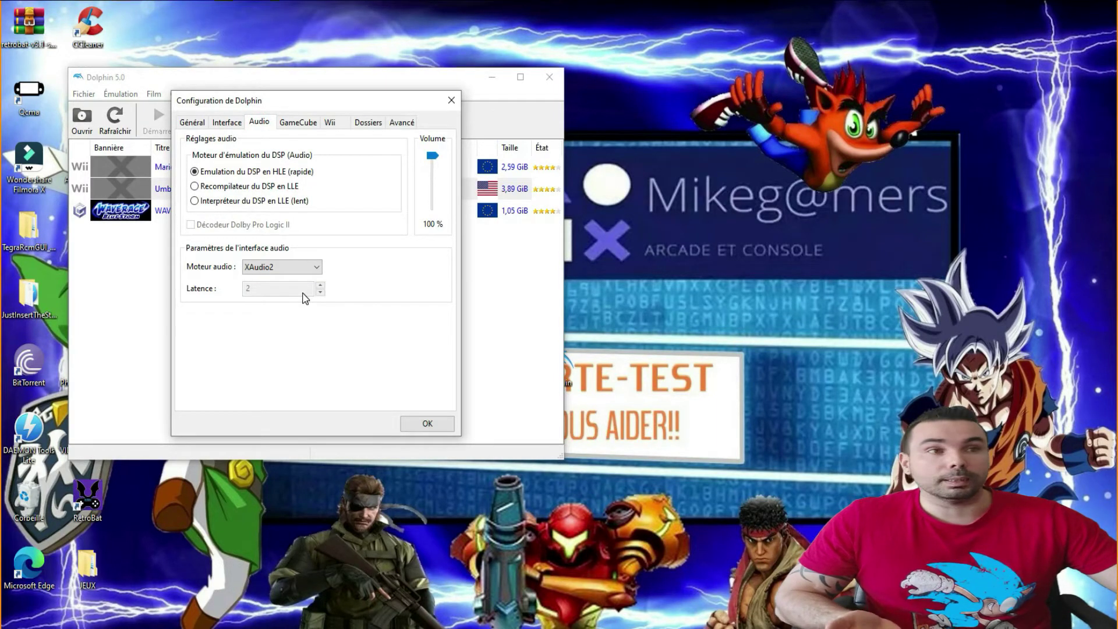
{"action": "left_click", "coordinate": [298, 121]}
{"action": "left_click", "coordinate": [302, 171]}
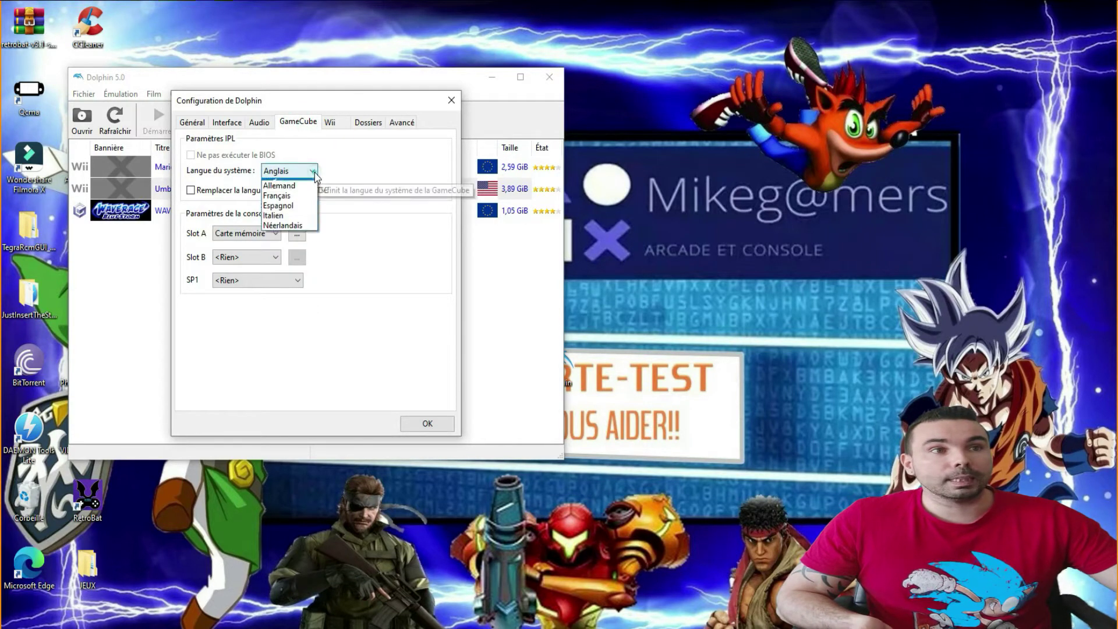
{"action": "left_click", "coordinate": [294, 204]}
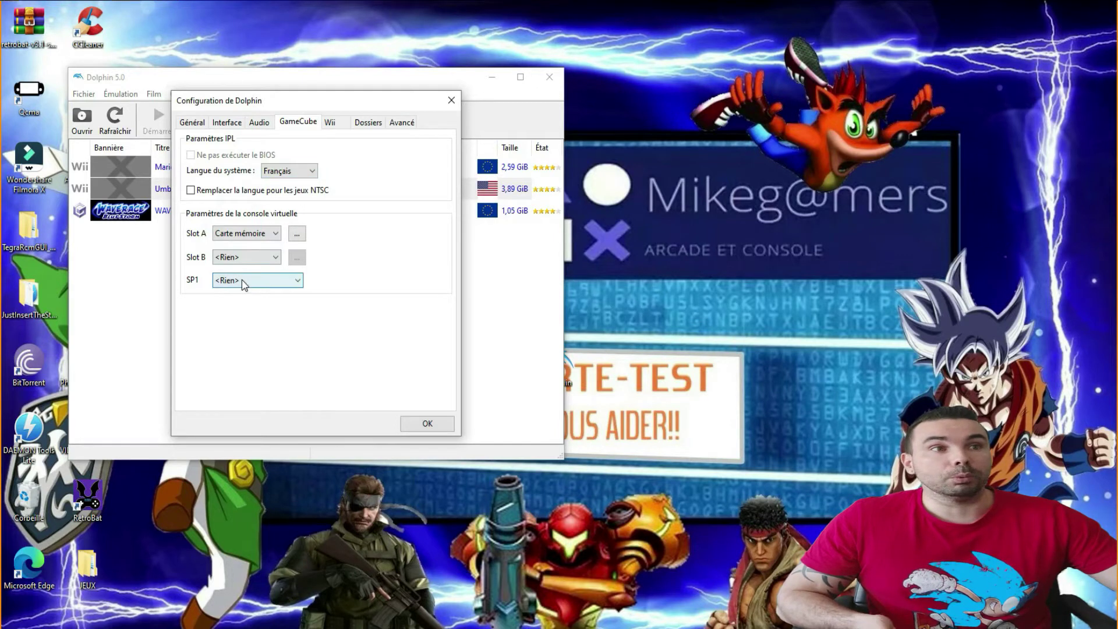
{"action": "left_click", "coordinate": [330, 121]}
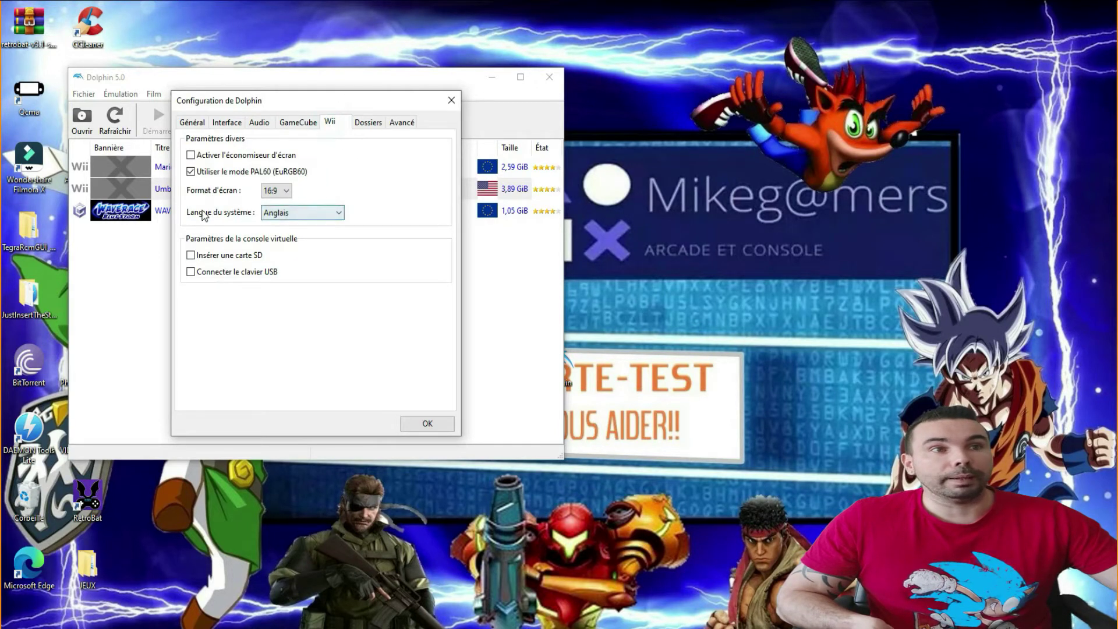
{"action": "left_click", "coordinate": [341, 213]}
{"action": "left_click", "coordinate": [291, 256]}
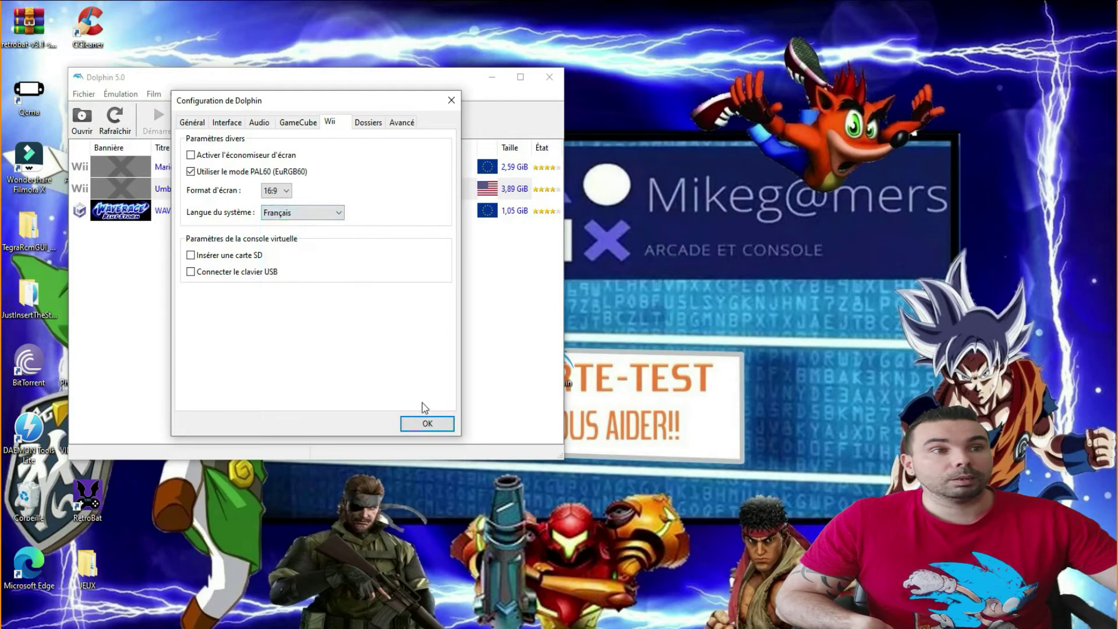
- Check the ISO folder list, enable the CPU speed change option at 100 %, and confirm the configuration
{"action": "left_click", "coordinate": [369, 122]}
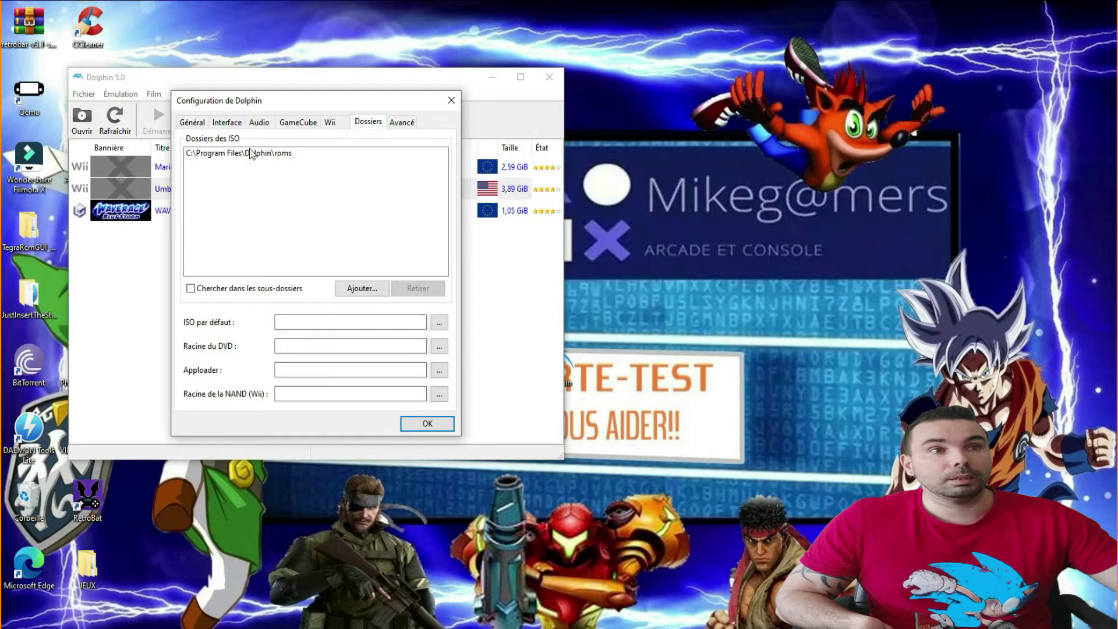
{"action": "left_click", "coordinate": [405, 124]}
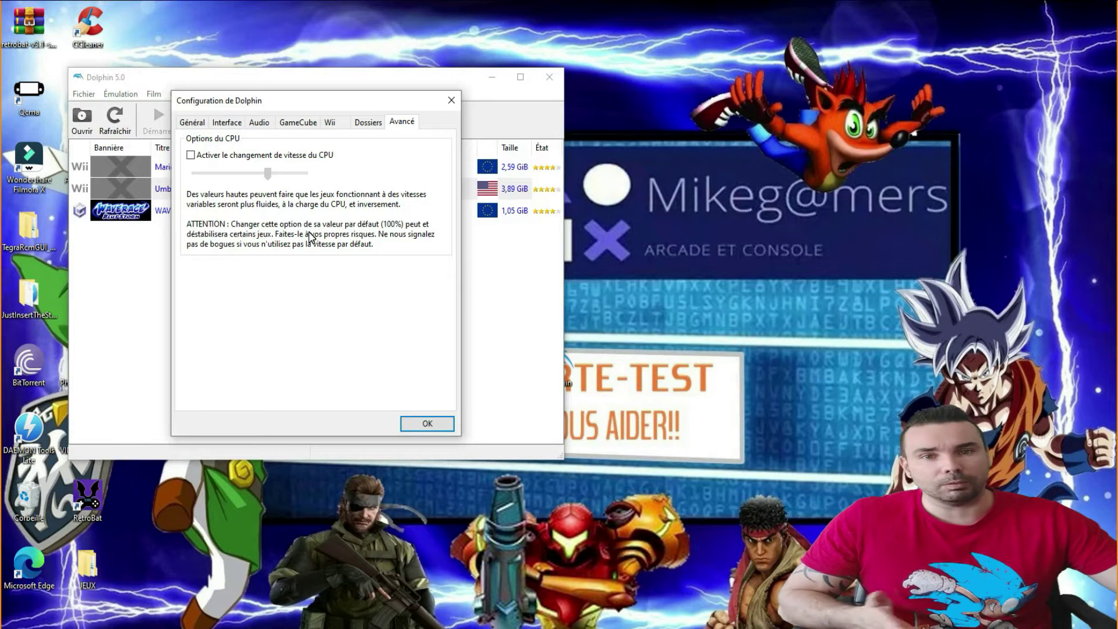
{"action": "left_click", "coordinate": [192, 155]}
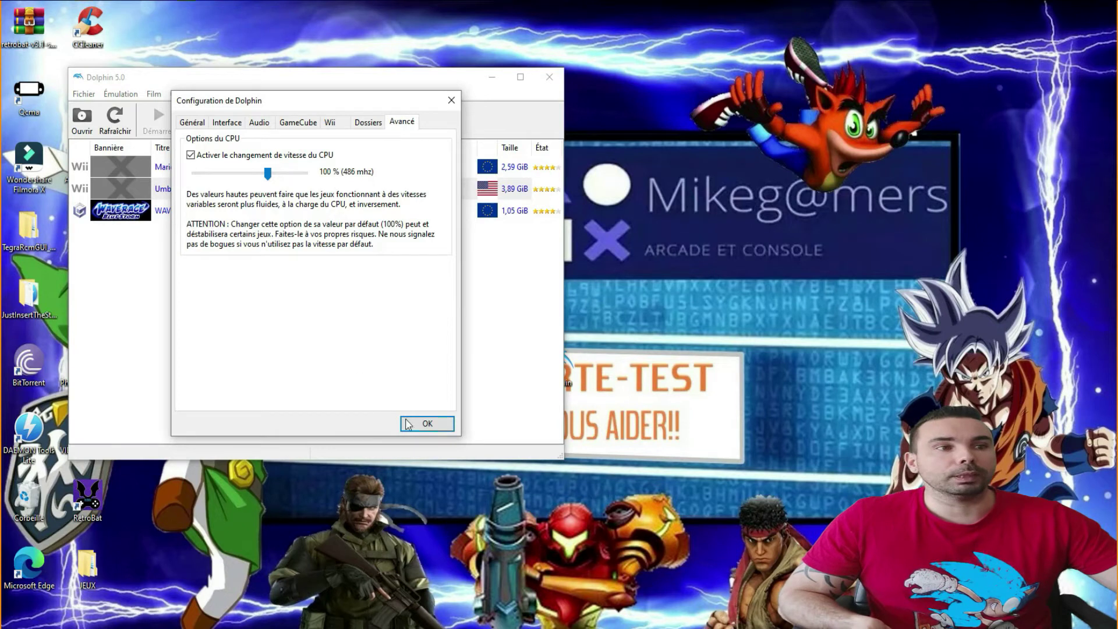
{"action": "left_click", "coordinate": [425, 424]}
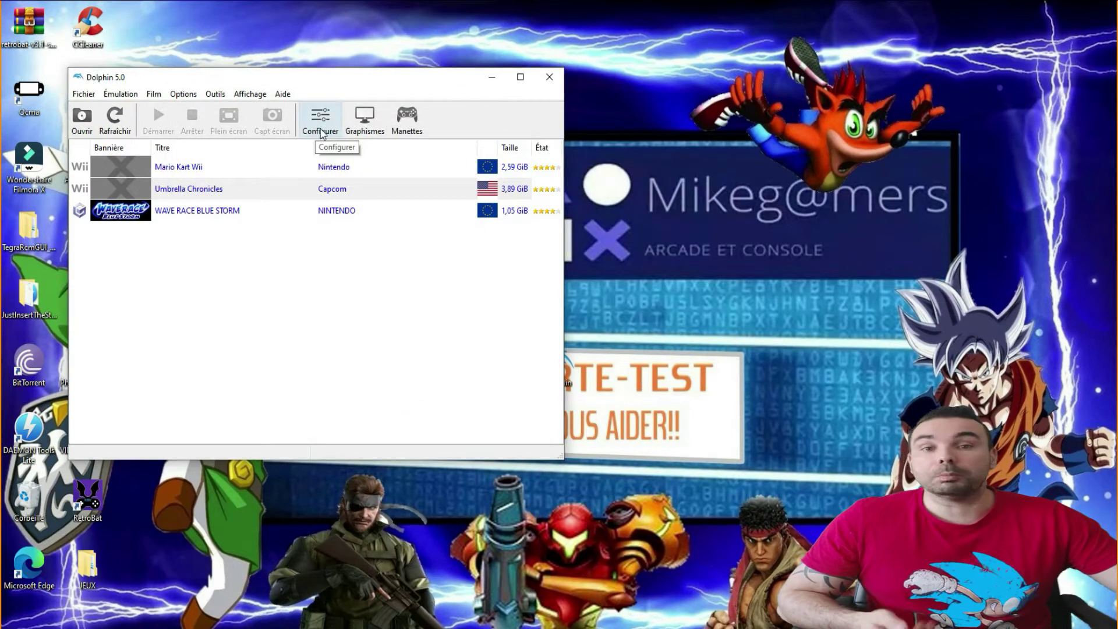
- Open the graphics configuration and select OpenGL as the graphics engine
{"action": "left_click", "coordinate": [365, 119]}
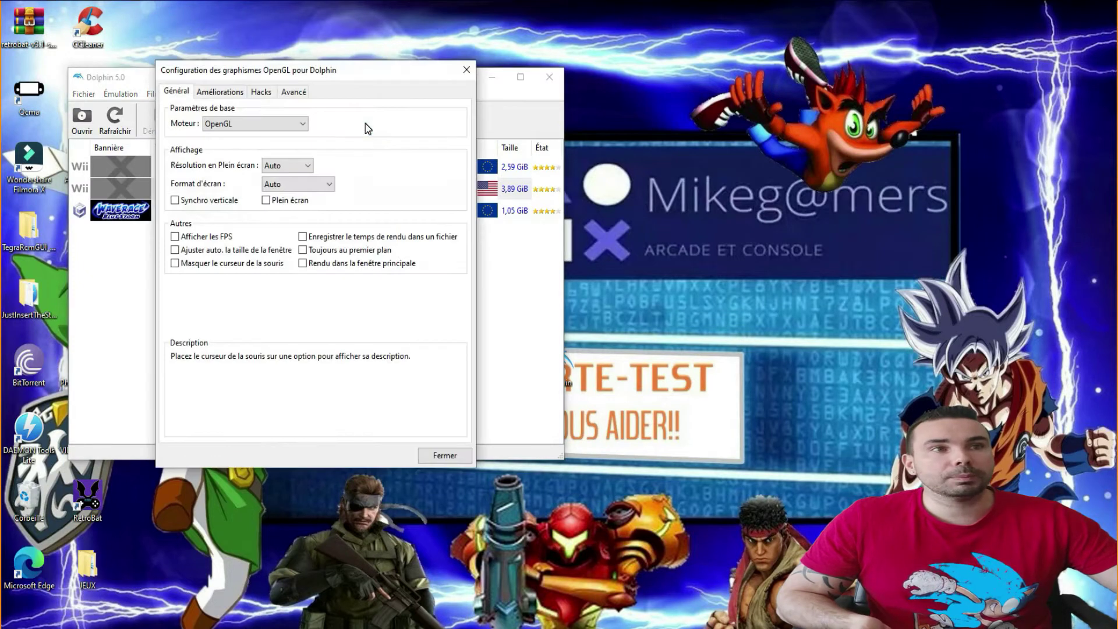
{"action": "mouse_move", "coordinate": [244, 135]}
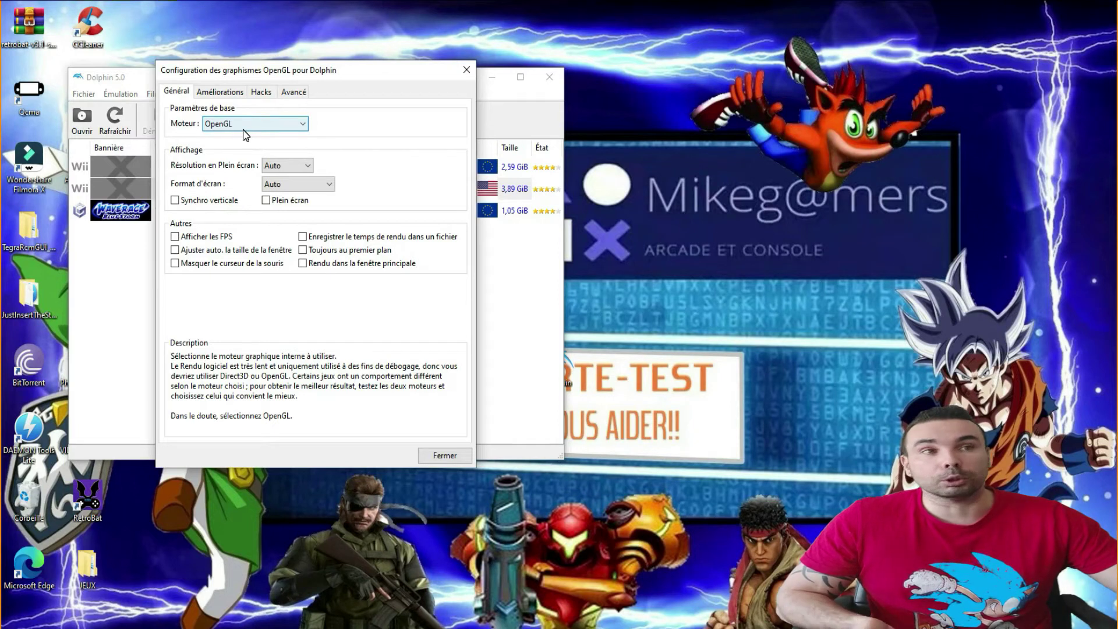
{"action": "left_click", "coordinate": [303, 123]}
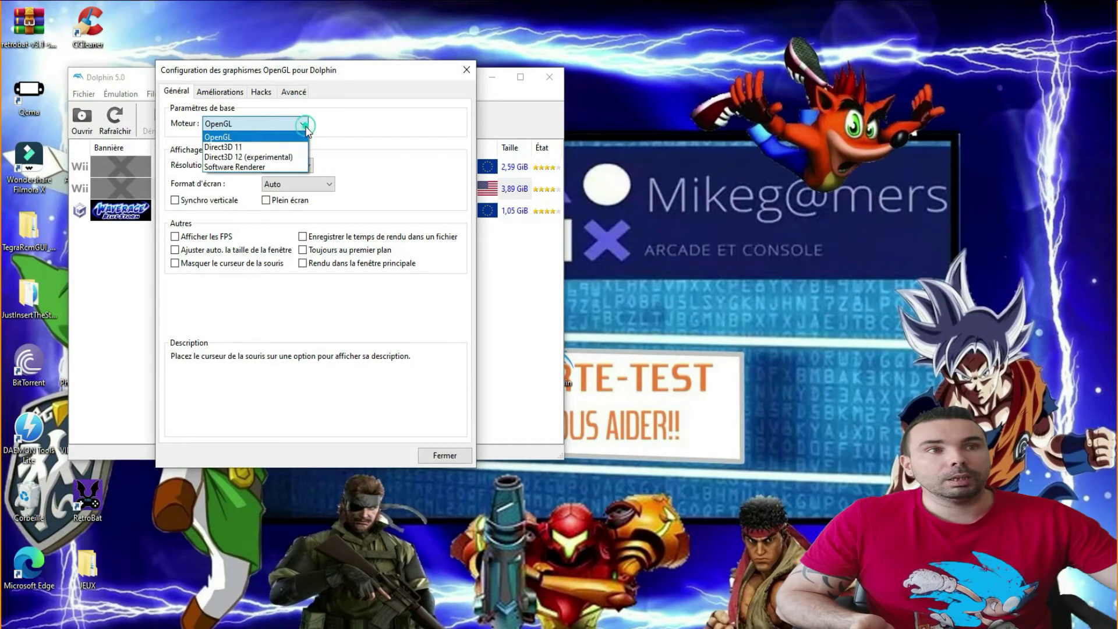
{"action": "left_click", "coordinate": [249, 140]}
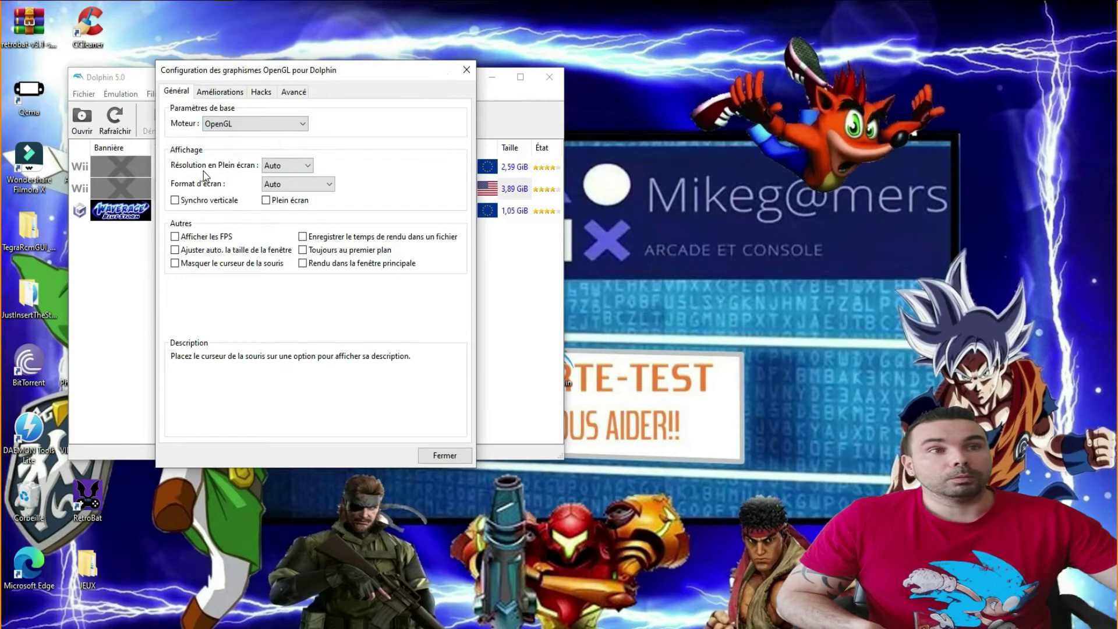
- Set the graphics screen format to Forcer 16/9è and enable Plein écran
{"action": "mouse_move", "coordinate": [262, 173]}
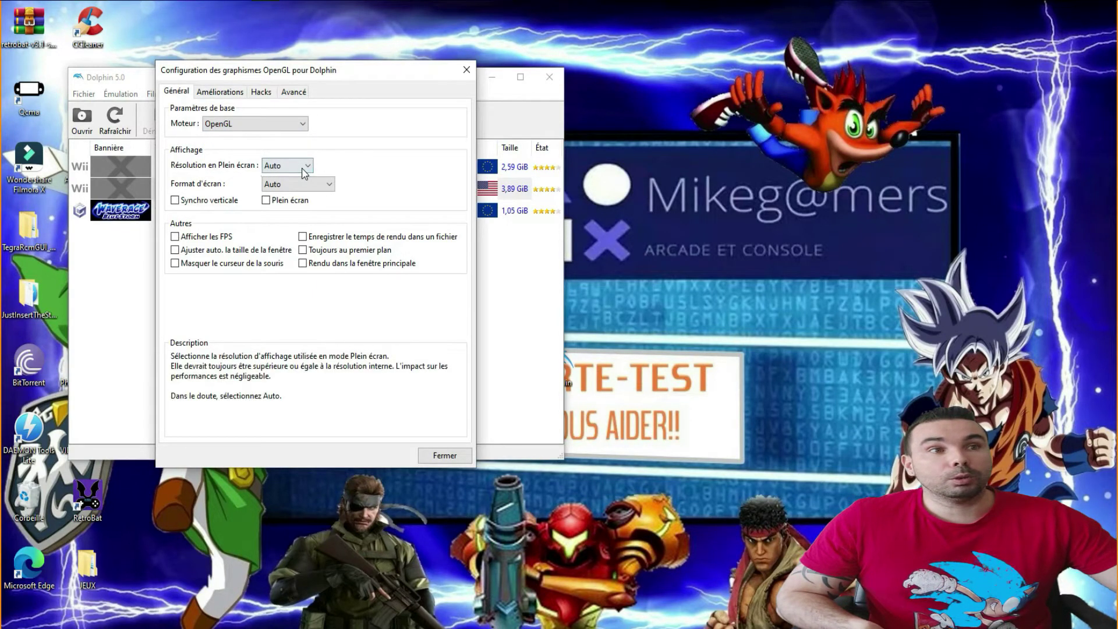
{"action": "left_click", "coordinate": [333, 186]}
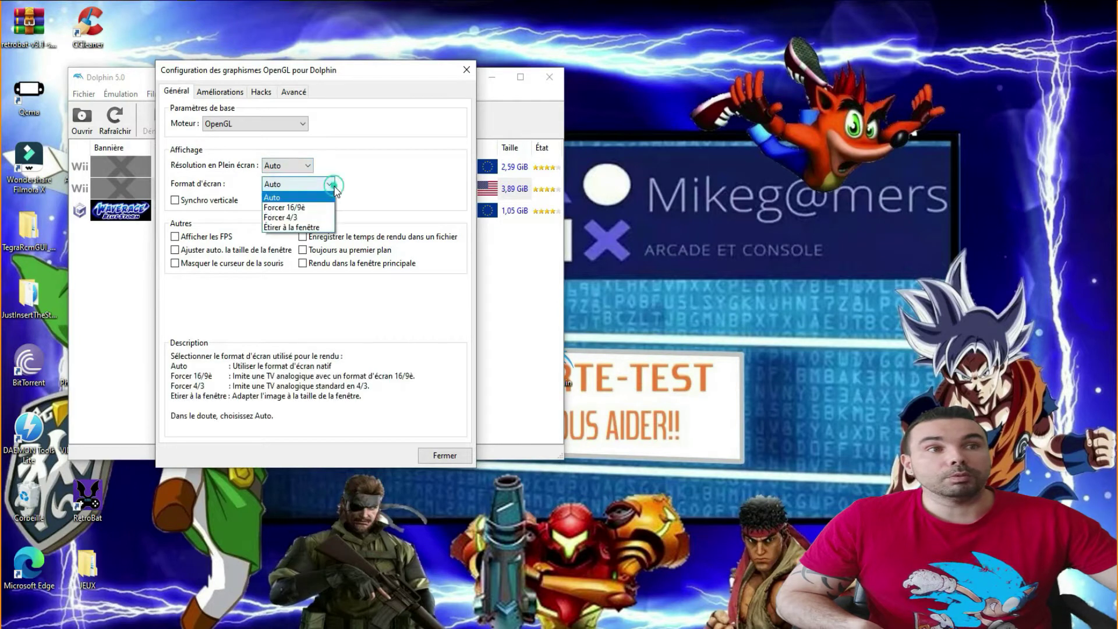
{"action": "left_click", "coordinate": [303, 208]}
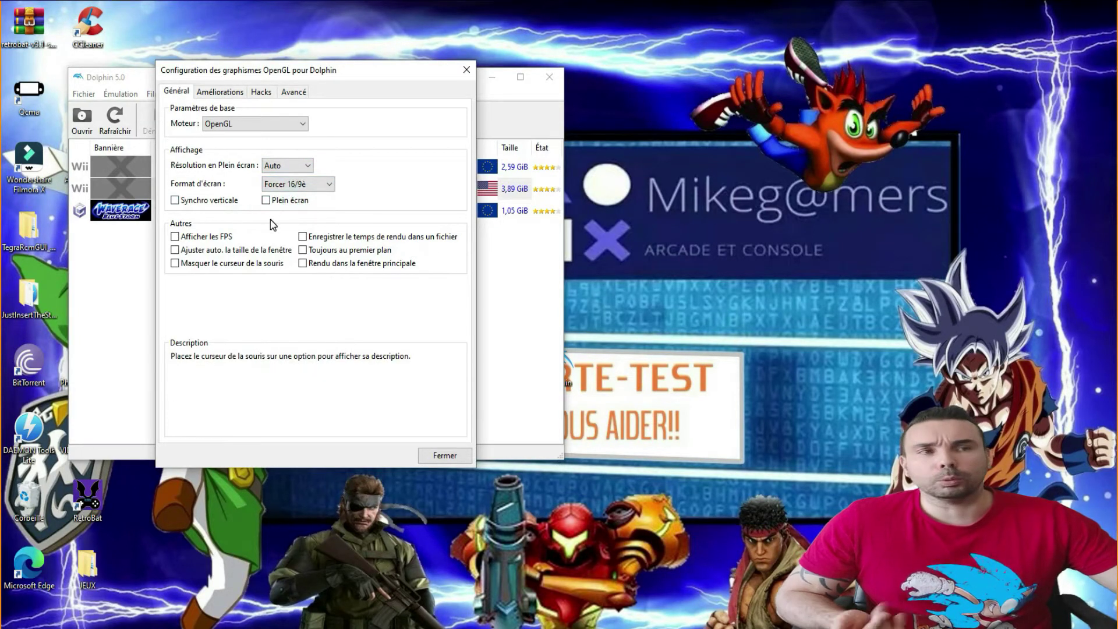
{"action": "left_click", "coordinate": [266, 200]}
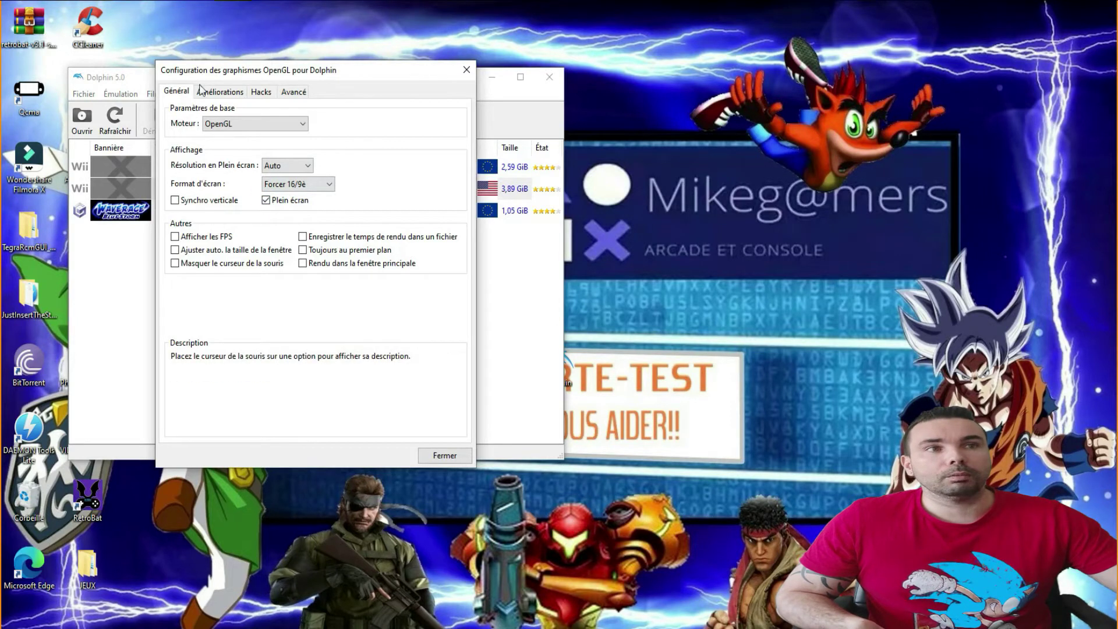
- Review the graphics enhancements and hacks, enable Plein écran sans bords in the advanced settings, and close the graphics configuration
{"action": "left_click", "coordinate": [223, 93]}
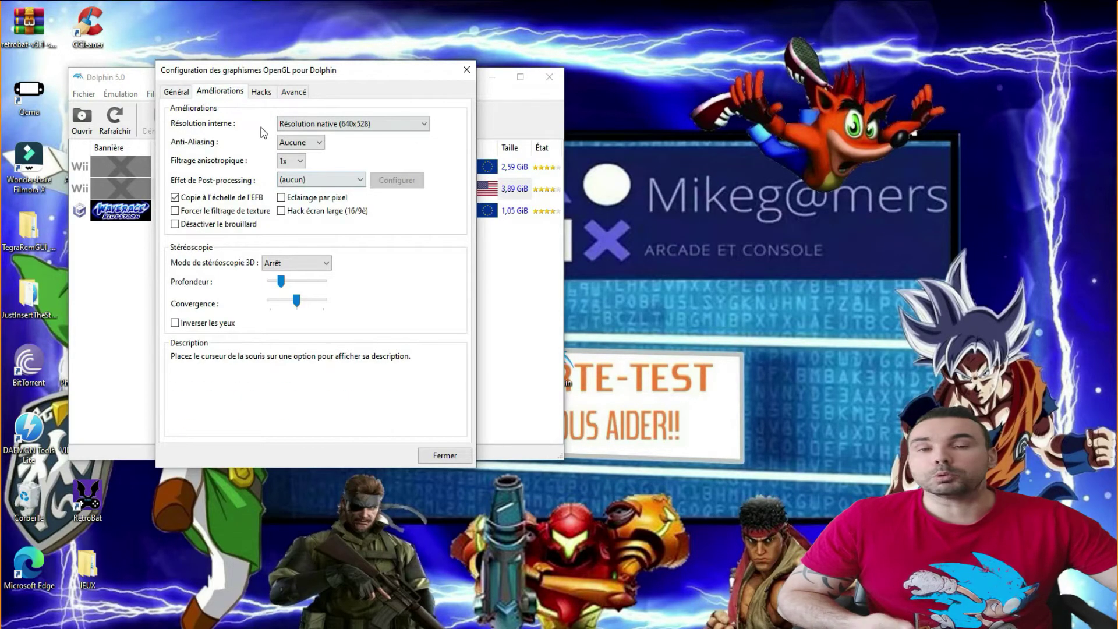
{"action": "left_click", "coordinate": [261, 91]}
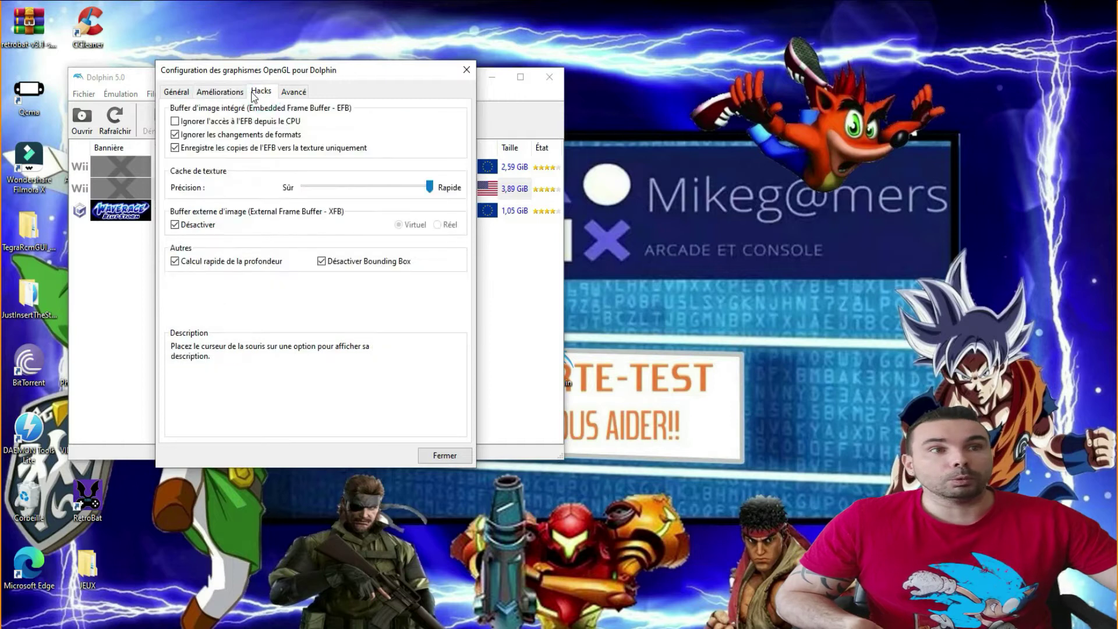
{"action": "left_click", "coordinate": [293, 91]}
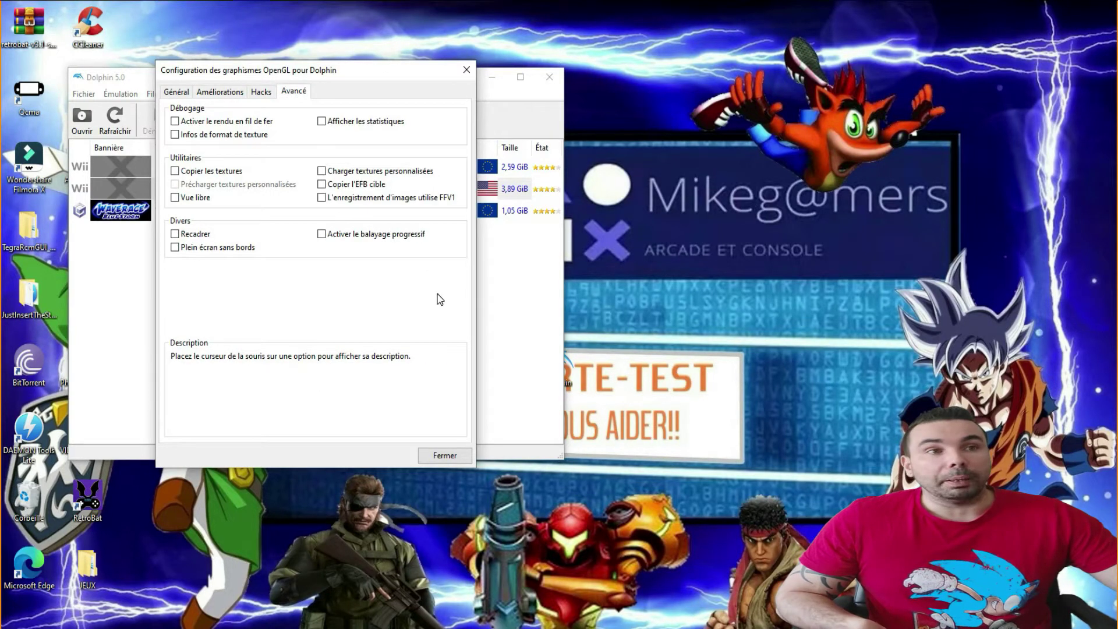
{"action": "mouse_move", "coordinate": [175, 251]}
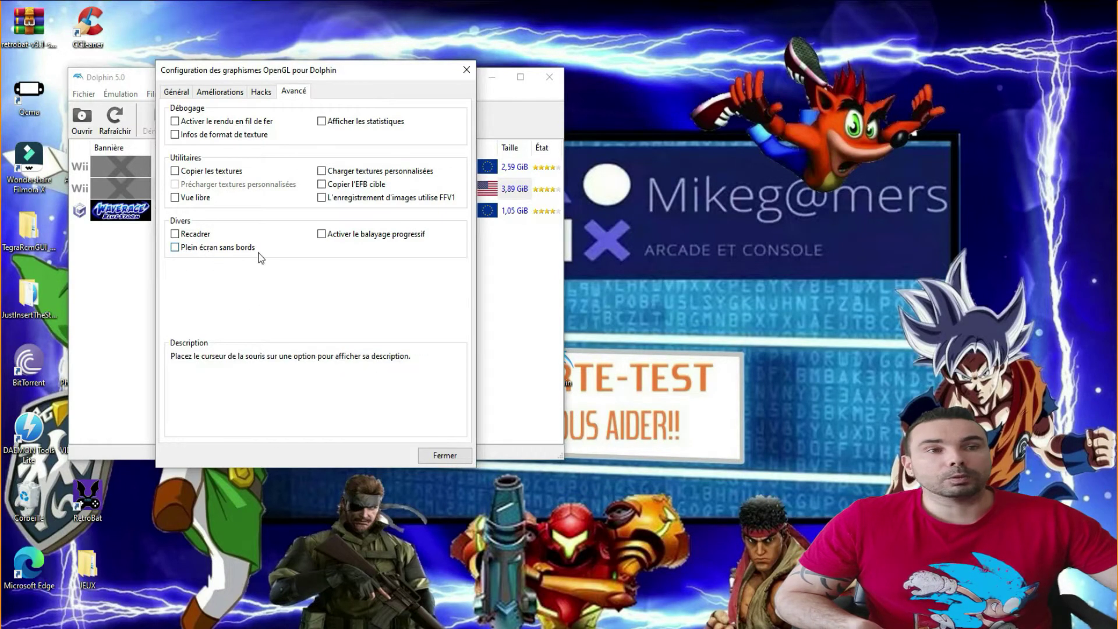
{"action": "left_click", "coordinate": [175, 247]}
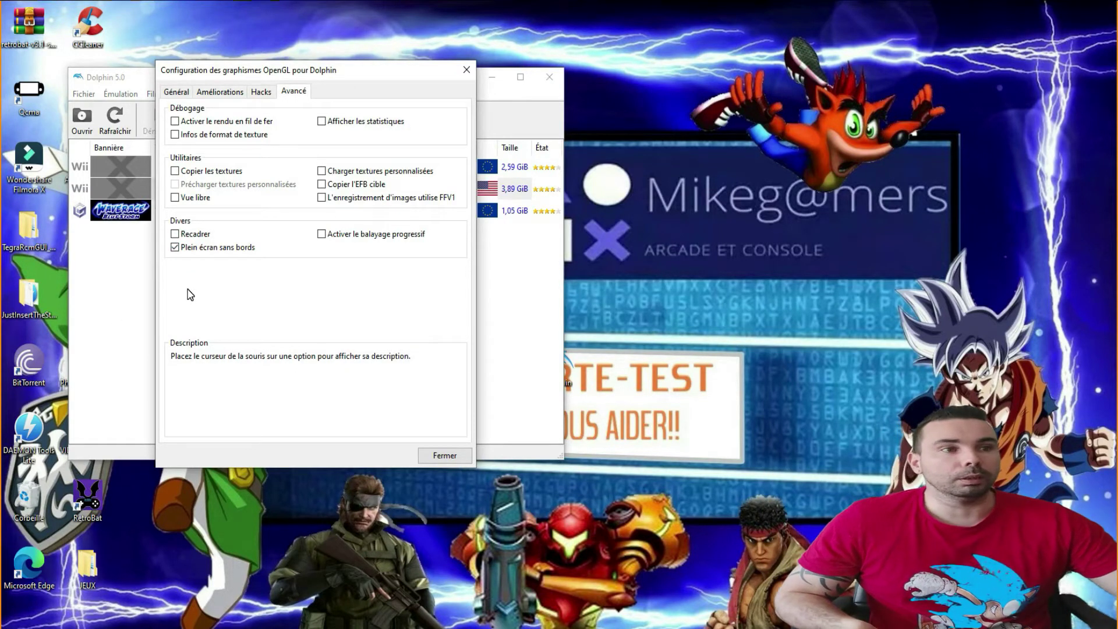
{"action": "left_click", "coordinate": [450, 456]}
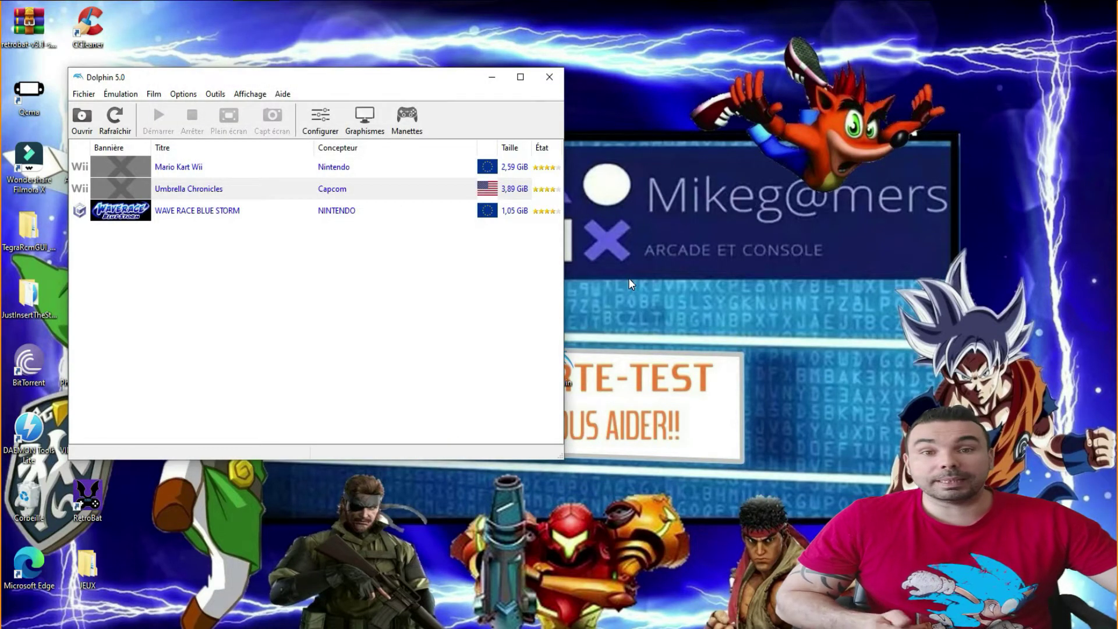
- Open the configuration of the standard controller on GameCube port 1 and choose XInput/0/Gamepad as its device
{"action": "left_click", "coordinate": [408, 120]}
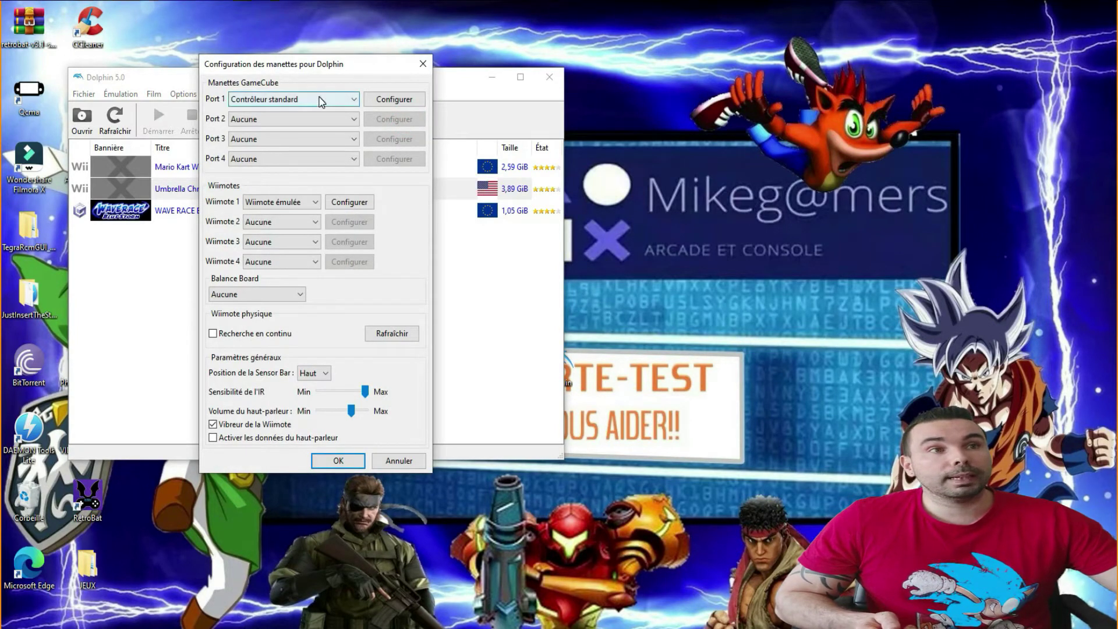
{"action": "left_click", "coordinate": [357, 100]}
{"action": "left_click", "coordinate": [357, 100]}
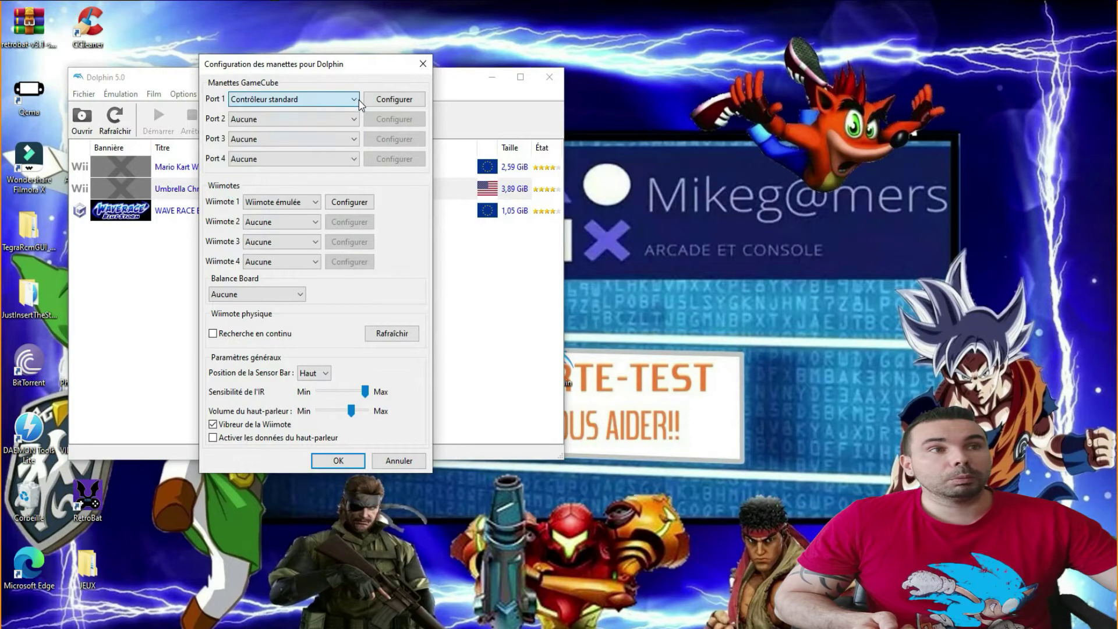
{"action": "left_click", "coordinate": [409, 100]}
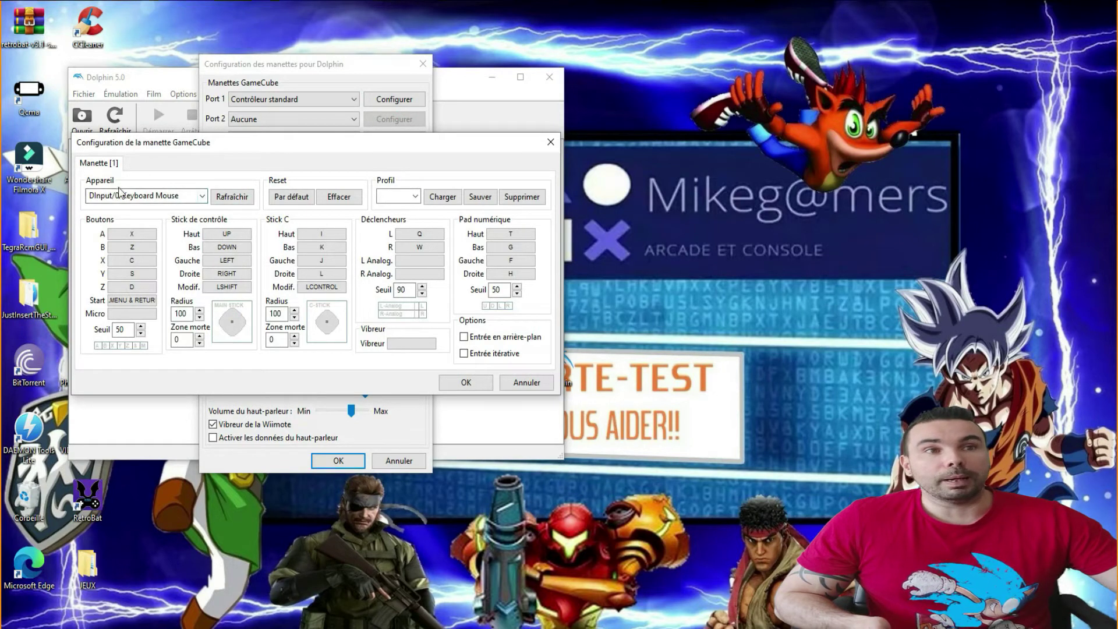
{"action": "left_click", "coordinate": [202, 198]}
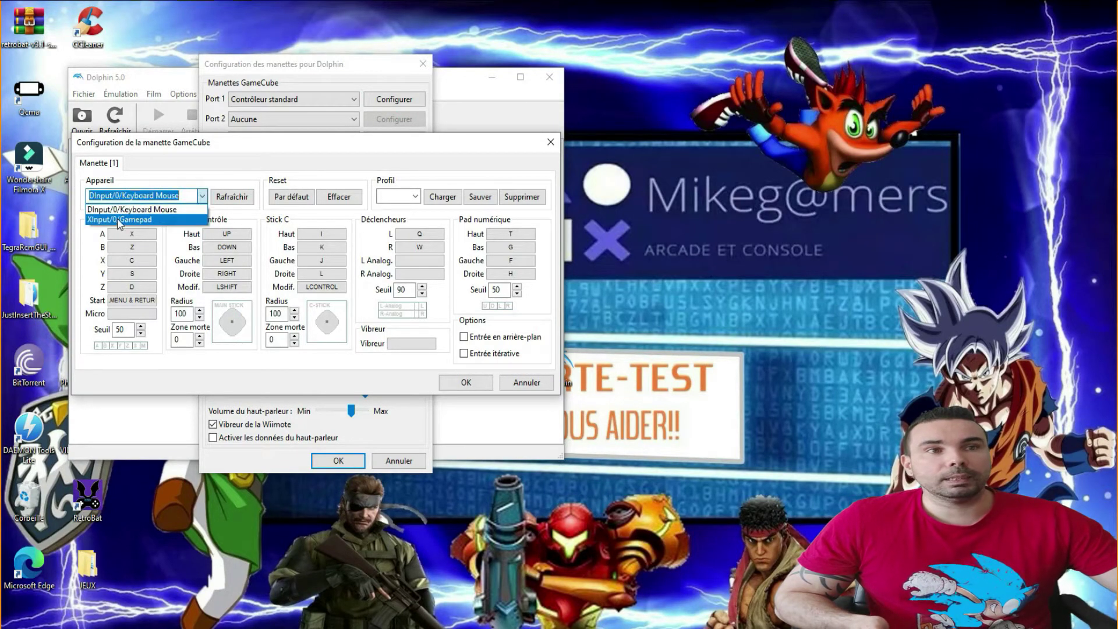
{"action": "left_click", "coordinate": [148, 221]}
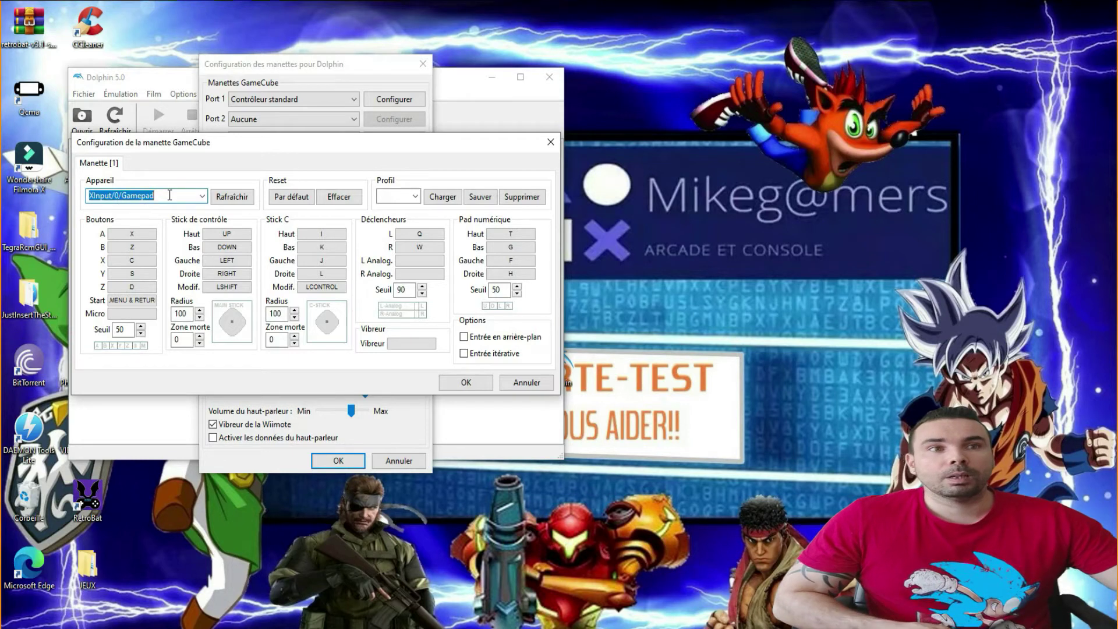
- Map the GameCube A, B, X and Y buttons to the matching gamepad buttons, Z to Trigger R, and Start to Start
{"action": "left_click", "coordinate": [156, 238]}
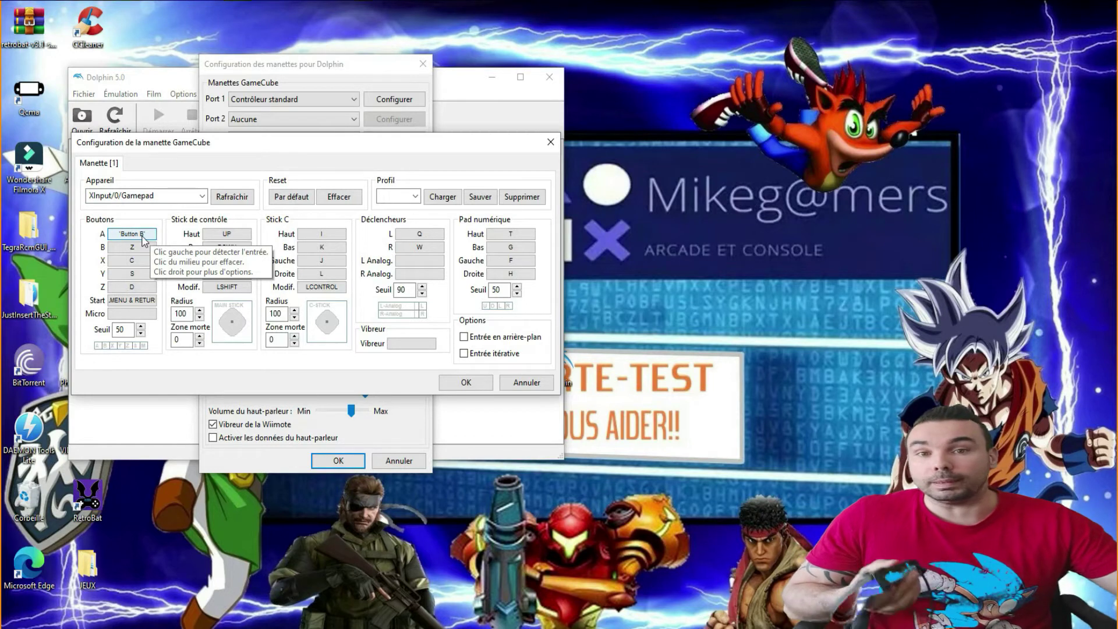
{"action": "left_click", "coordinate": [149, 234]}
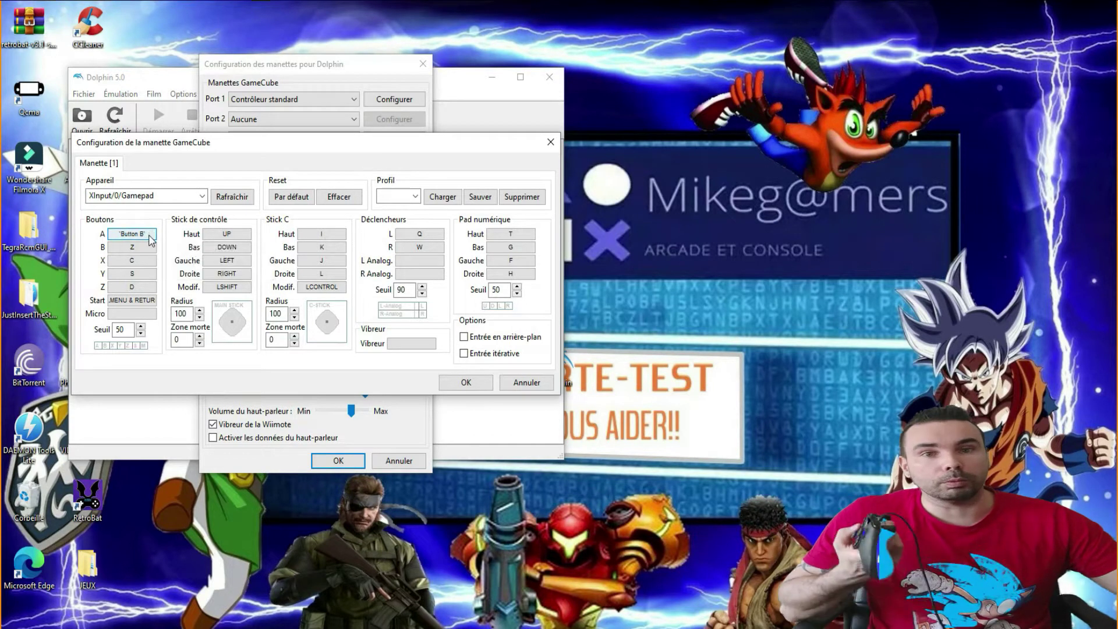
{"action": "left_click", "coordinate": [149, 247]}
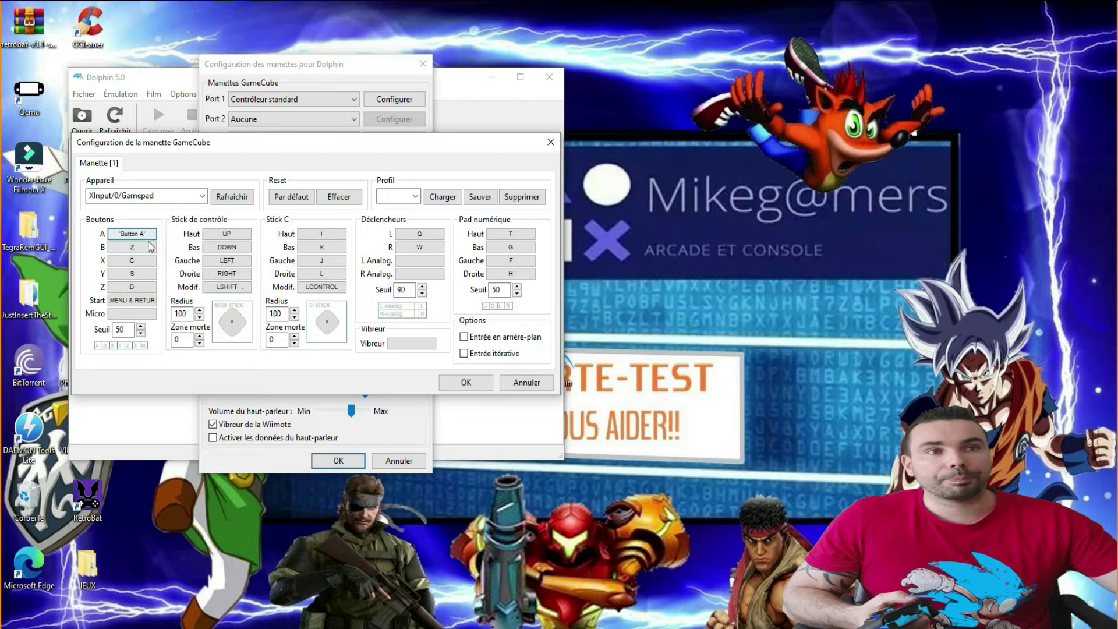
{"action": "left_click", "coordinate": [149, 261]}
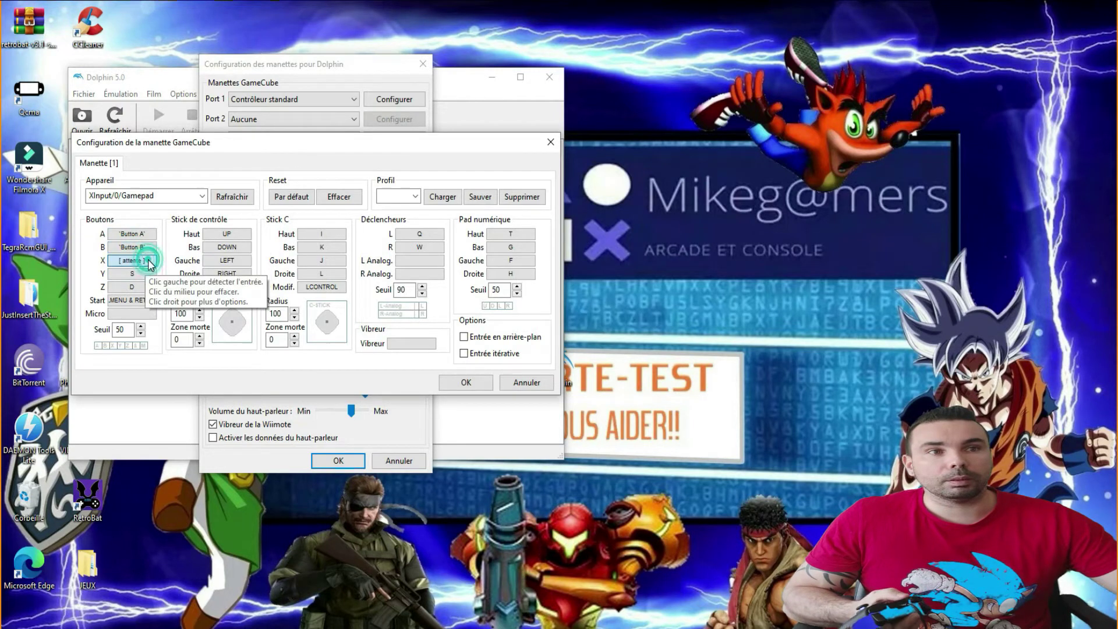
{"action": "left_click", "coordinate": [149, 274]}
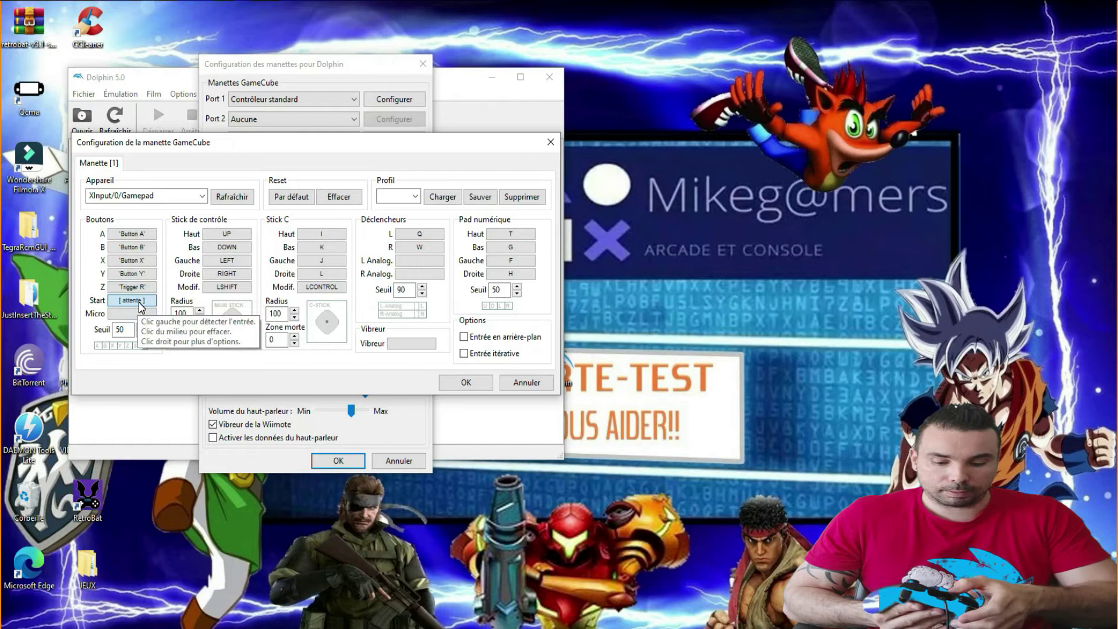
{"action": "left_click", "coordinate": [140, 306]}
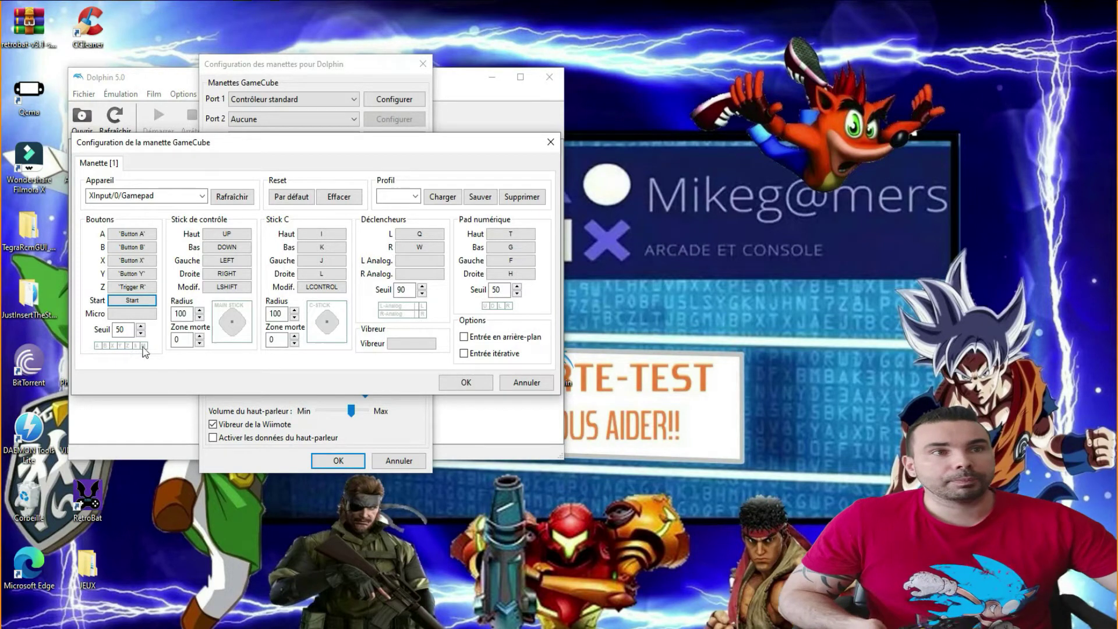
- Map the four directions of the control stick to the gamepad's left stick and those of the C stick to its right stick
{"action": "left_click", "coordinate": [232, 235]}
{"action": "left_click", "coordinate": [228, 260]}
{"action": "left_click", "coordinate": [234, 274]}
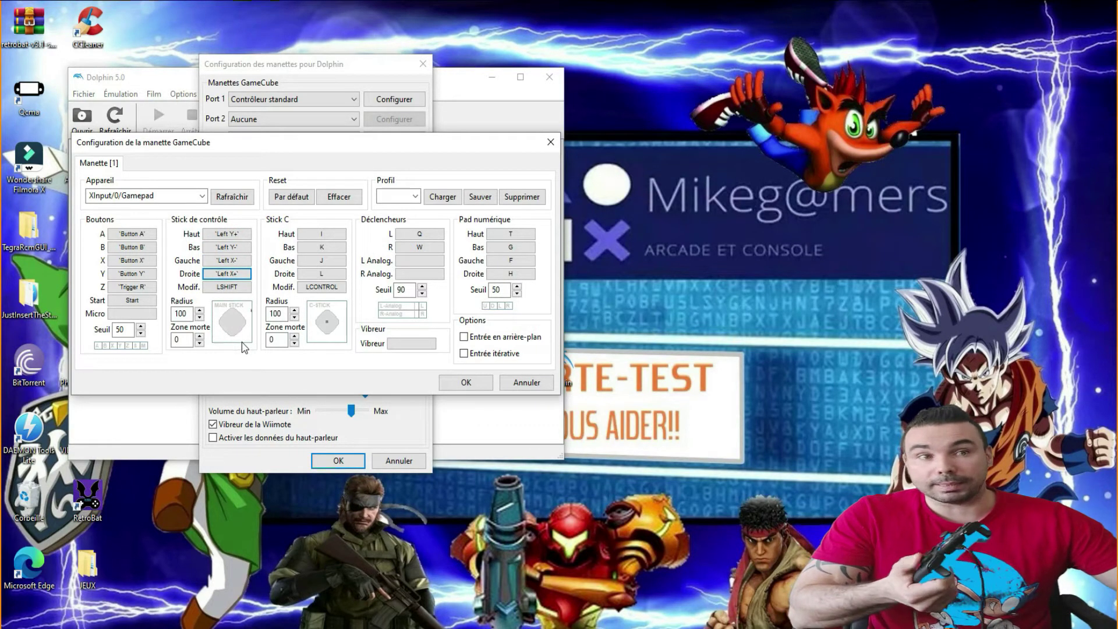
{"action": "left_click", "coordinate": [337, 238]}
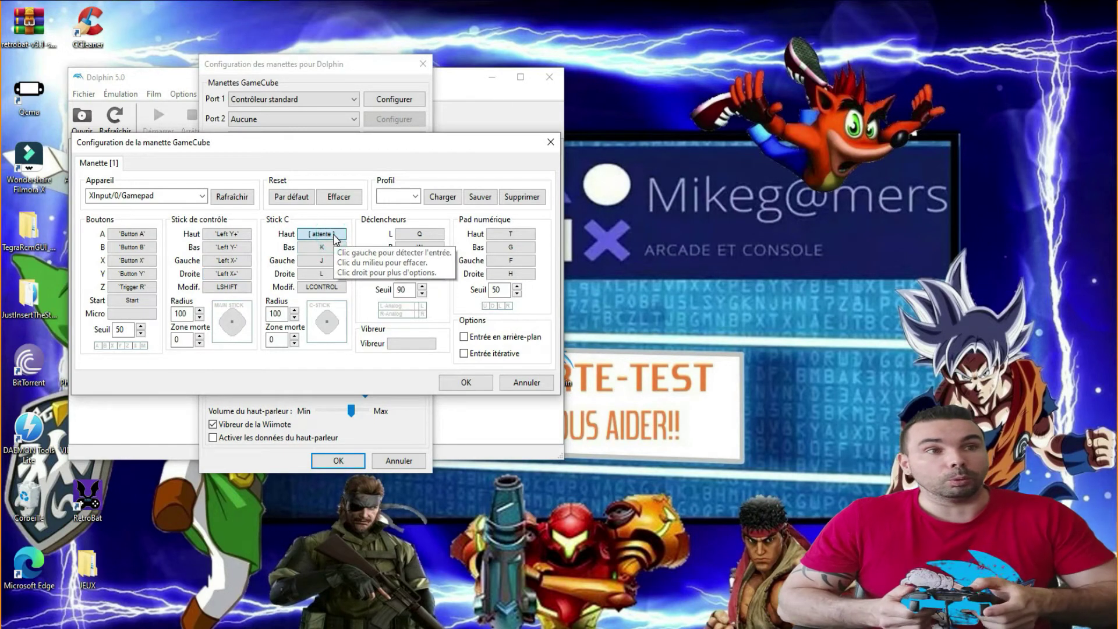
{"action": "left_click", "coordinate": [330, 247]}
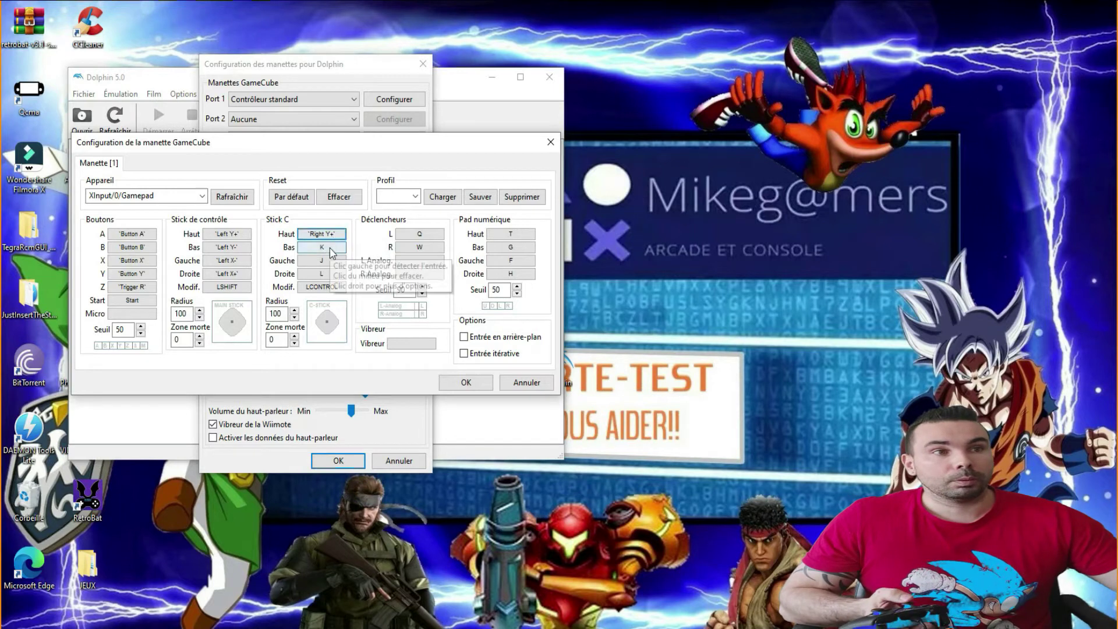
{"action": "left_click", "coordinate": [332, 274]}
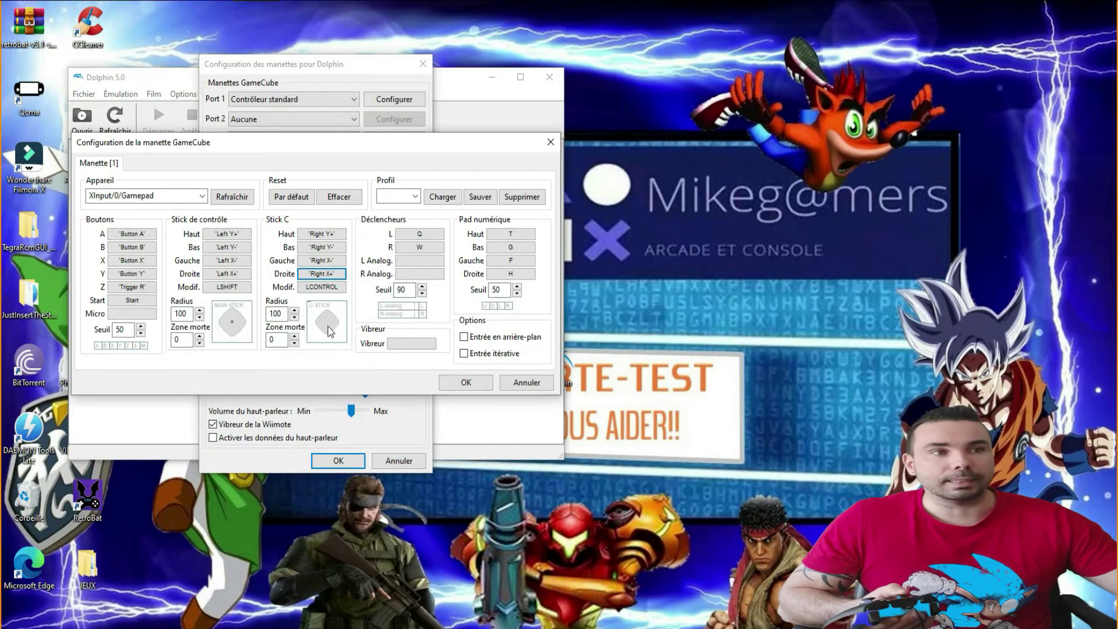
- Map L and R to Shoulder L and Shoulder R, the digital pad directions to Pad N, S, W and E, and confirm the controller configuration
{"action": "left_click", "coordinate": [418, 233]}
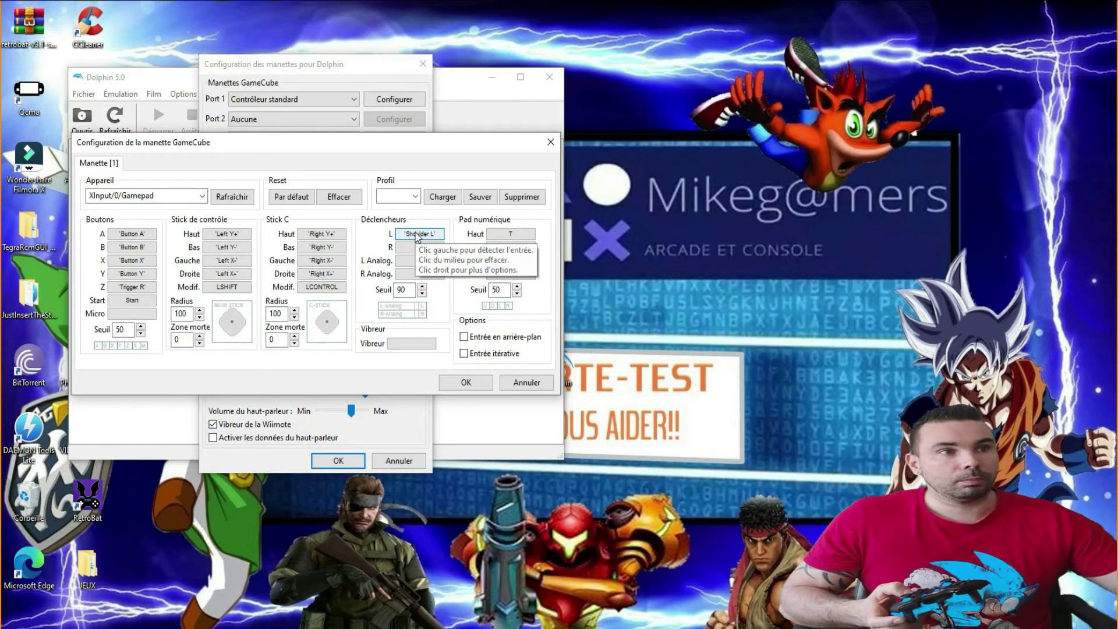
{"action": "left_click", "coordinate": [431, 248]}
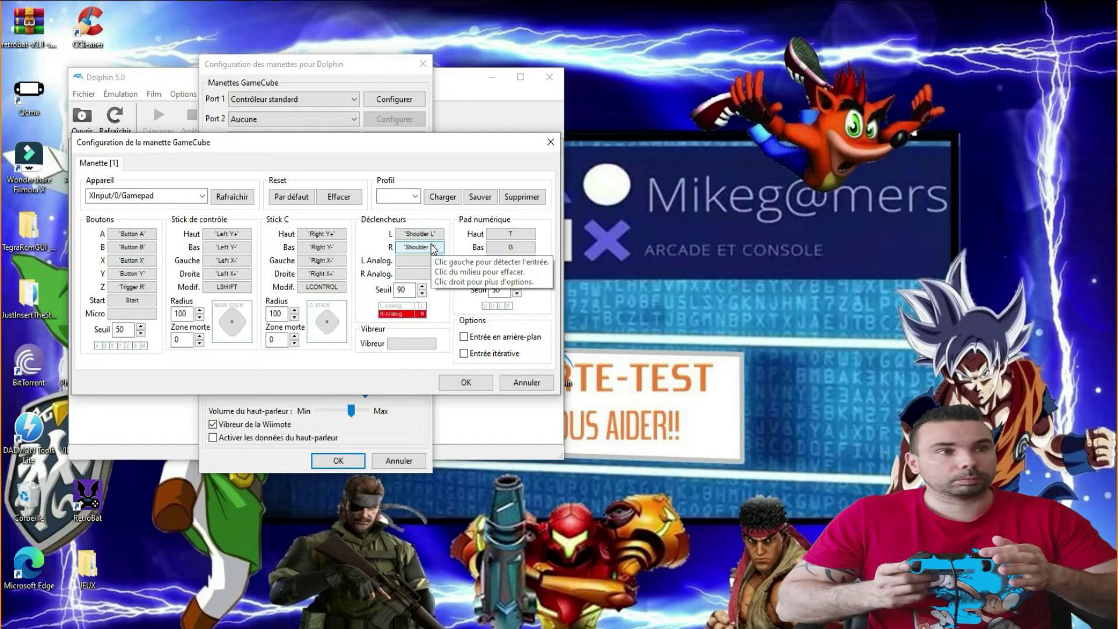
{"action": "left_click", "coordinate": [516, 247]}
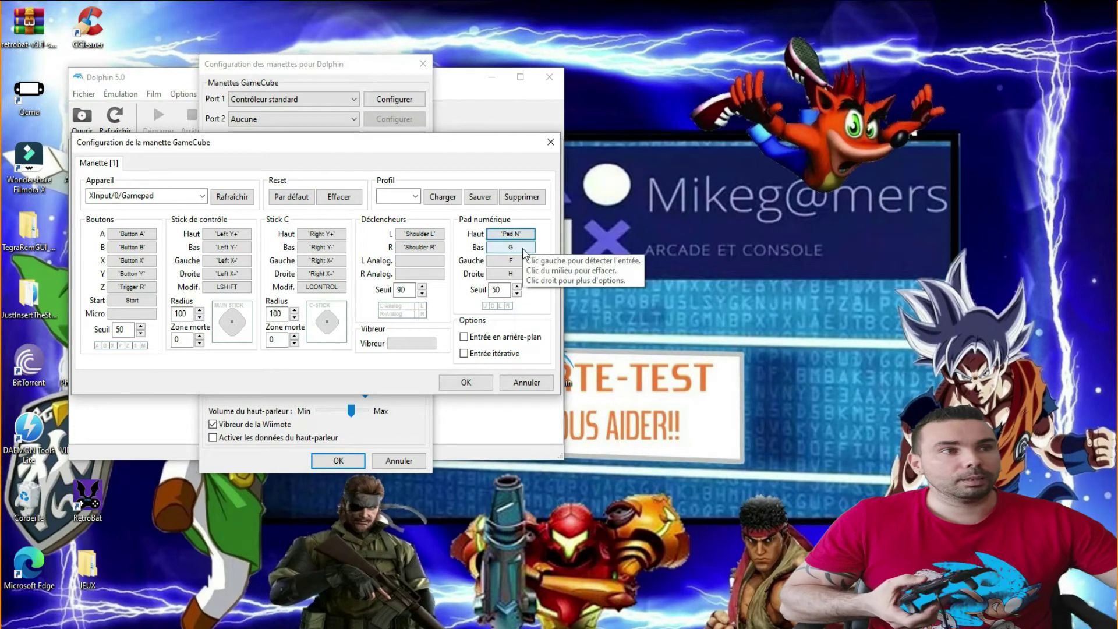
{"action": "left_click", "coordinate": [519, 274]}
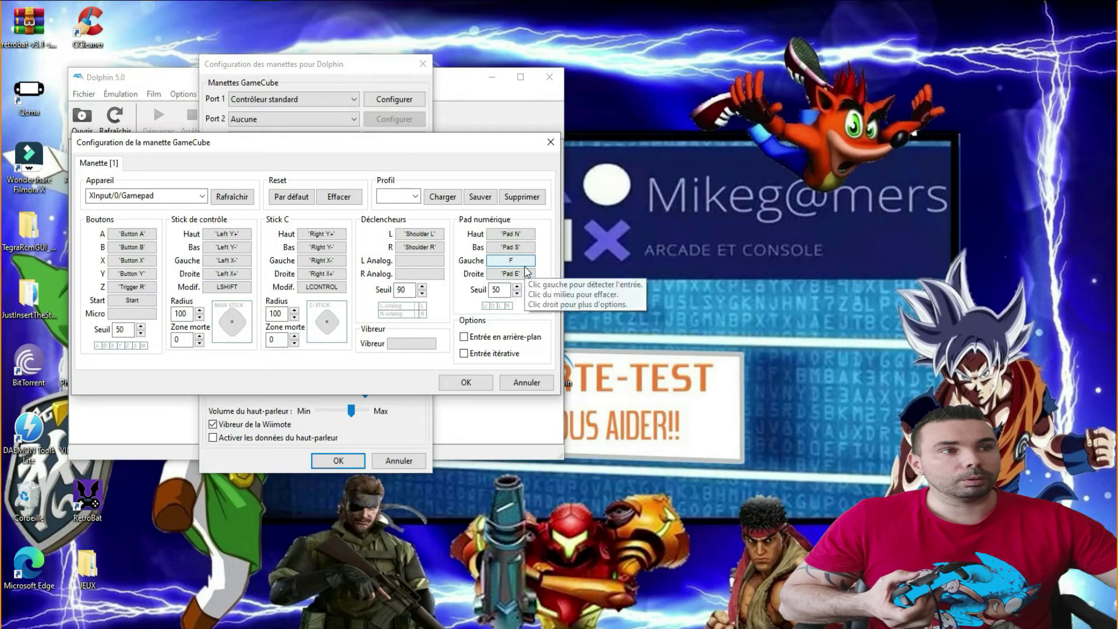
{"action": "left_click", "coordinate": [521, 235]}
{"action": "left_click", "coordinate": [524, 247]}
{"action": "left_click", "coordinate": [525, 262]}
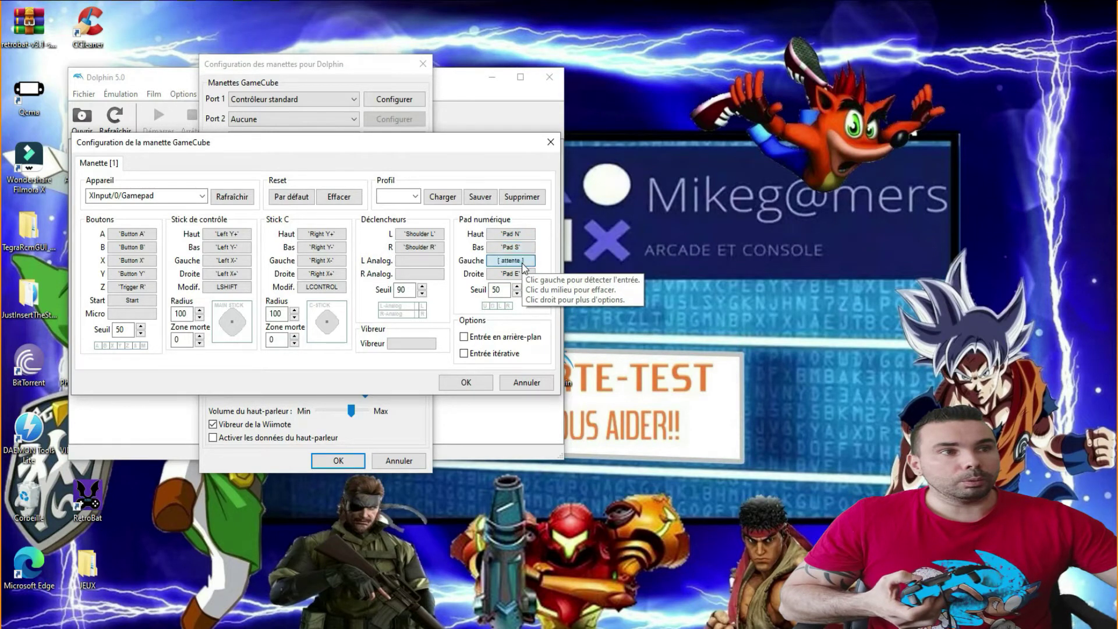
{"action": "left_click", "coordinate": [526, 275]}
{"action": "left_click", "coordinate": [506, 271]}
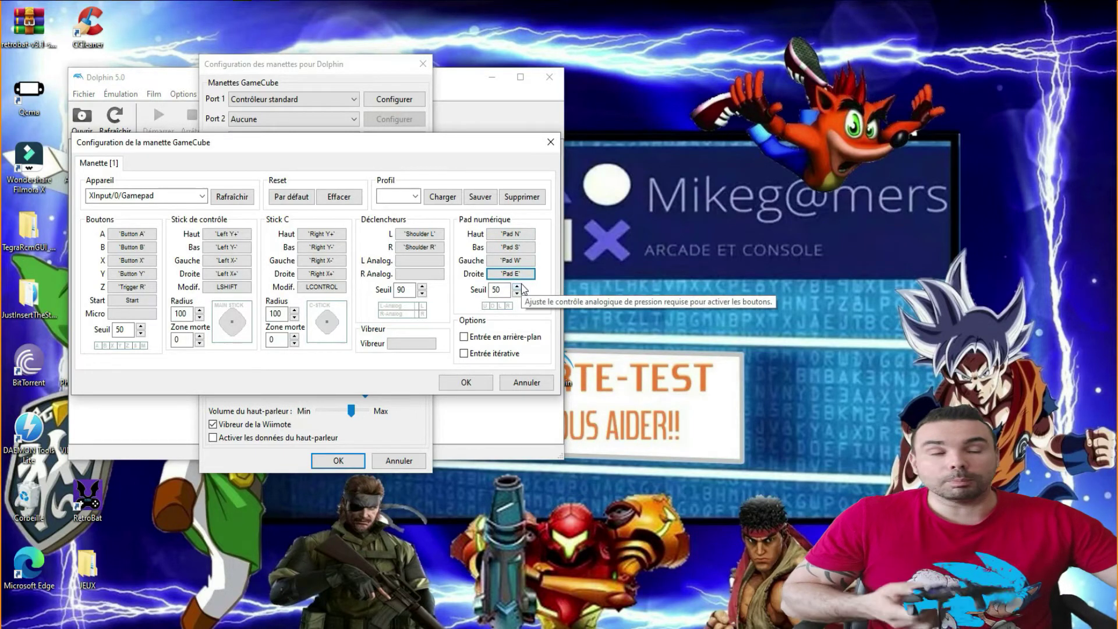
{"action": "left_click", "coordinate": [483, 388]}
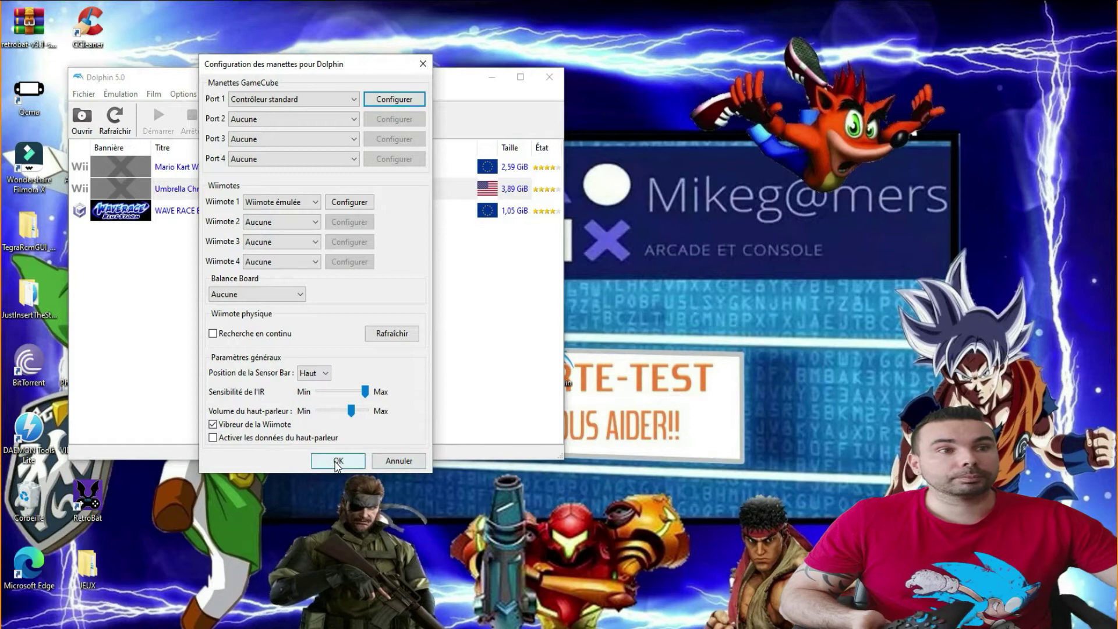
{"action": "left_click", "coordinate": [336, 462]}
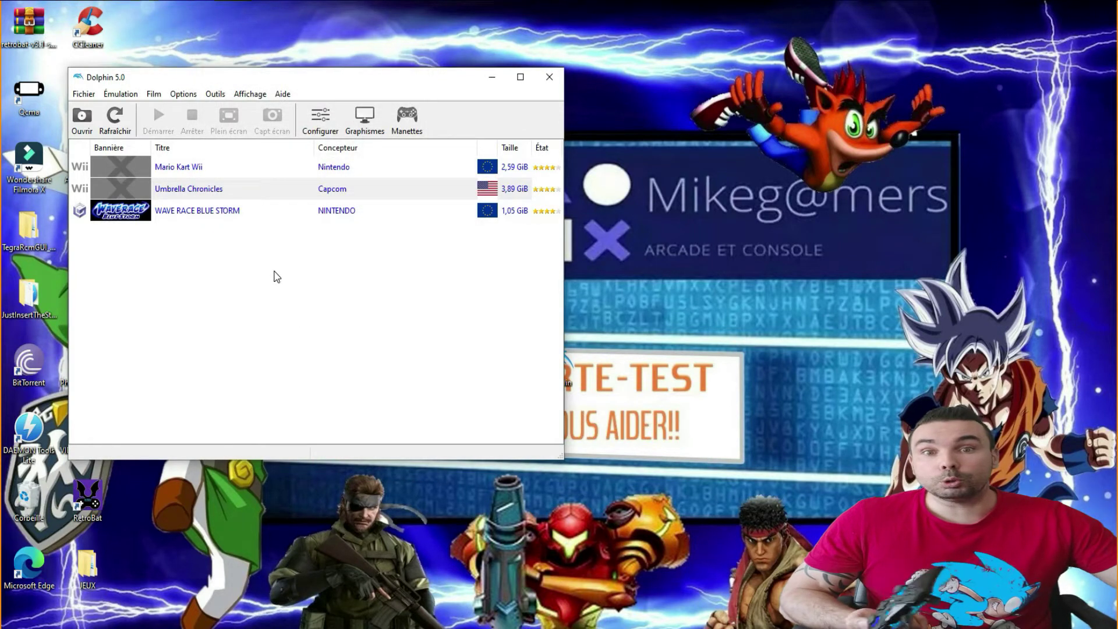
- Launch WAVE RACE BLUE STORM and answer the memory card format prompt to reach the game's main menu
{"action": "double_click", "coordinate": [214, 212]}
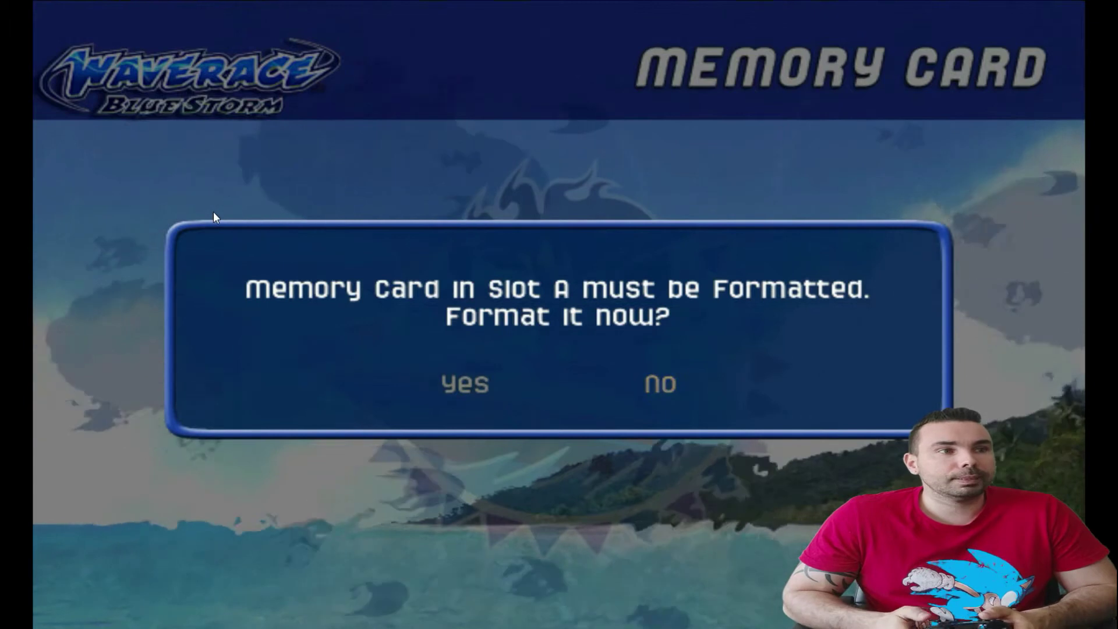
{"action": "key", "text": "Return"}
{"action": "key", "text": "Return"}
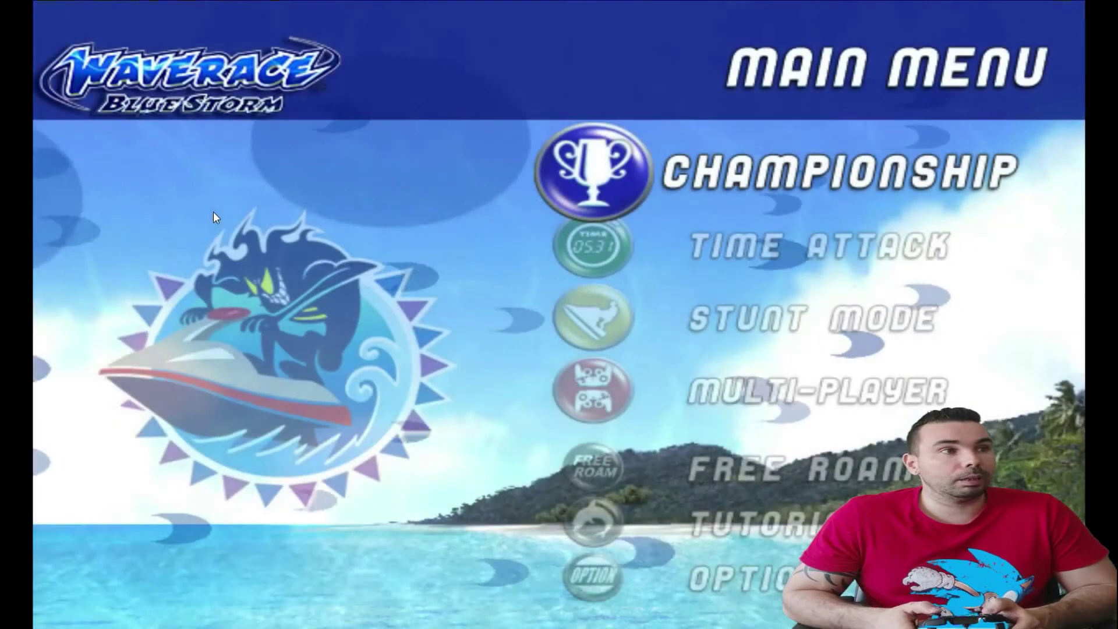
- Start an Exhibition championship race as Ryota Hayami to test the gamepad, and stop the emulation
{"action": "key", "text": "Return"}
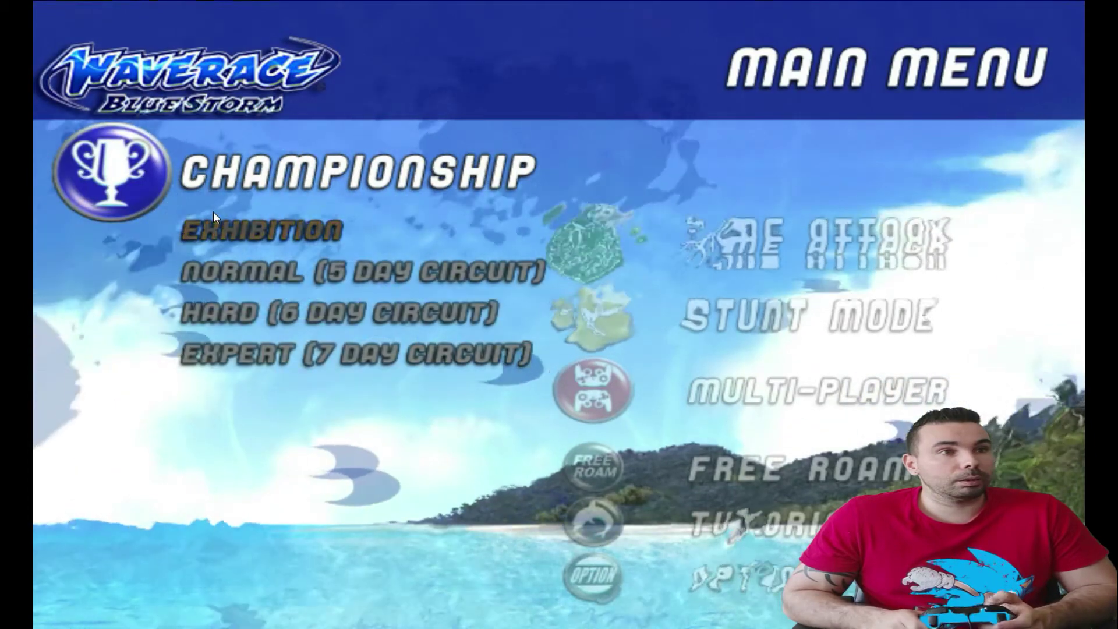
{"action": "key", "text": "Return"}
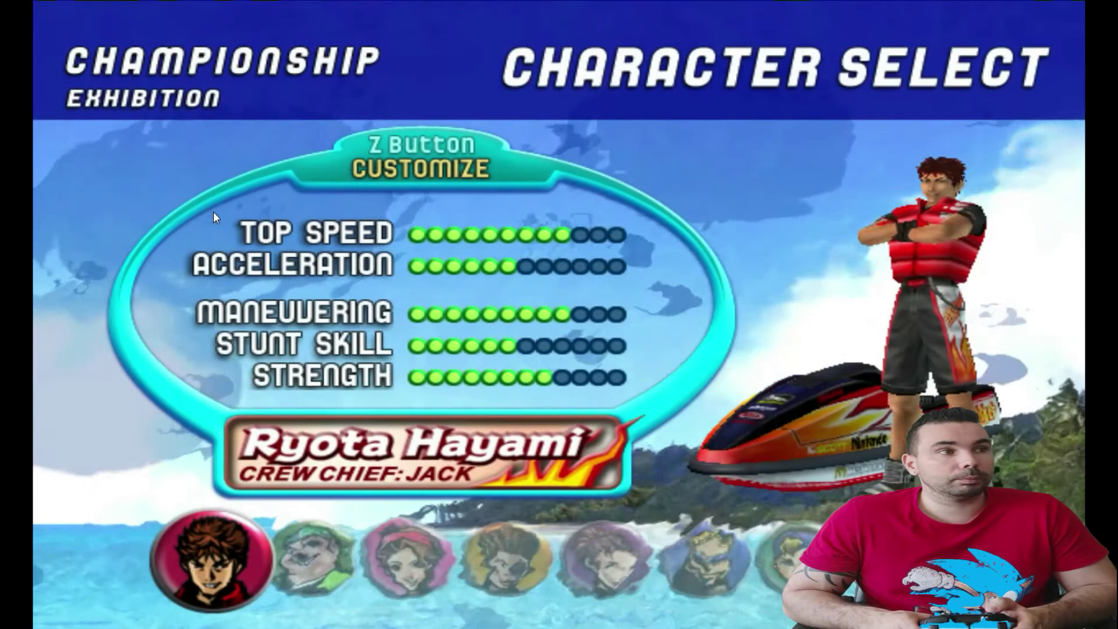
{"action": "key", "text": "Right"}
{"action": "key", "text": "Left"}
{"action": "key", "text": "Return"}
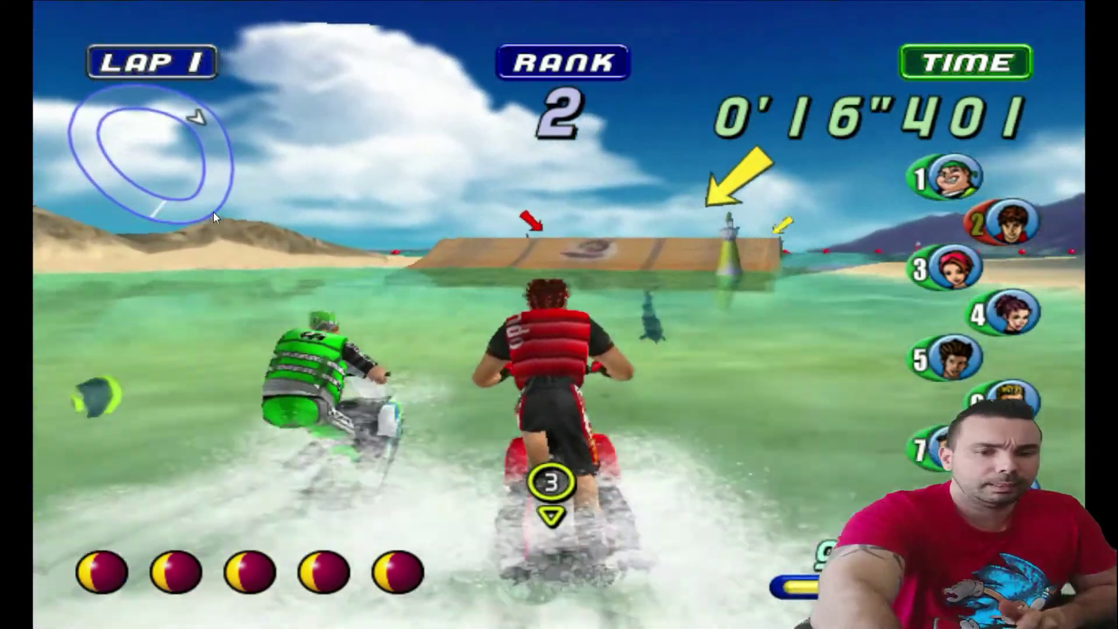
{"action": "key", "text": "Escape"}
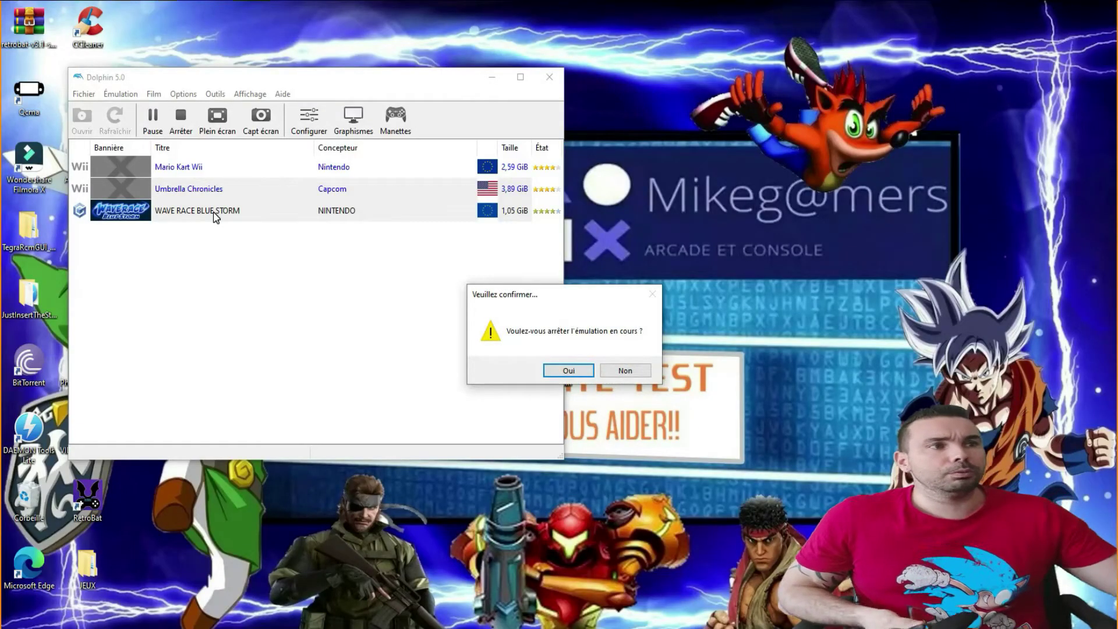
{"action": "left_click", "coordinate": [585, 375]}
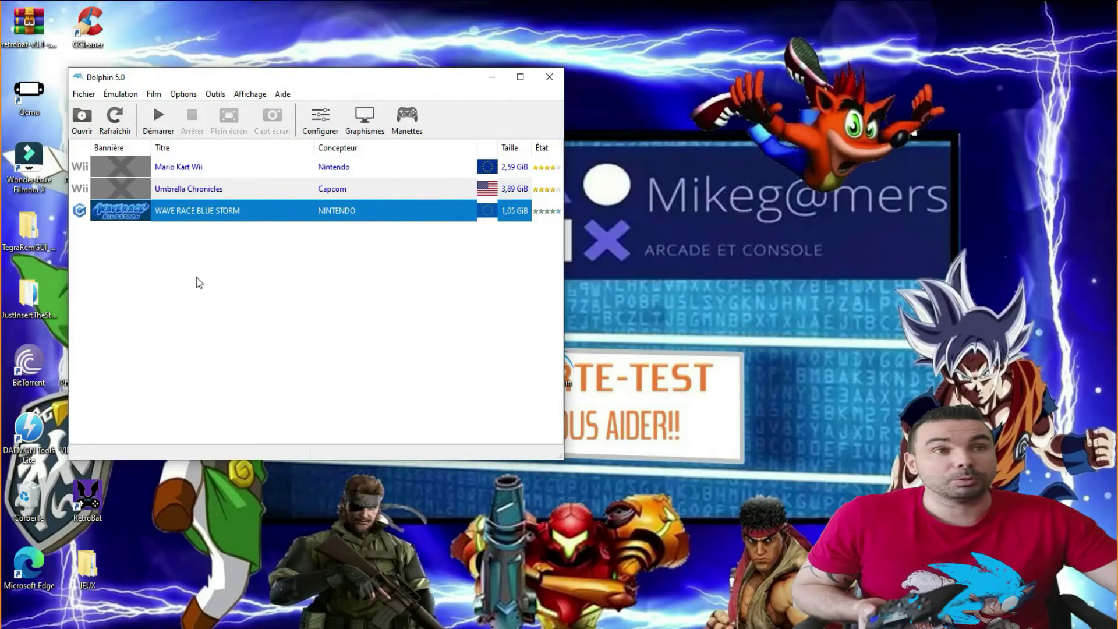
- Launch Mario Kart Wii and create a new licence for Player in the first empty slot
{"action": "double_click", "coordinate": [200, 168]}
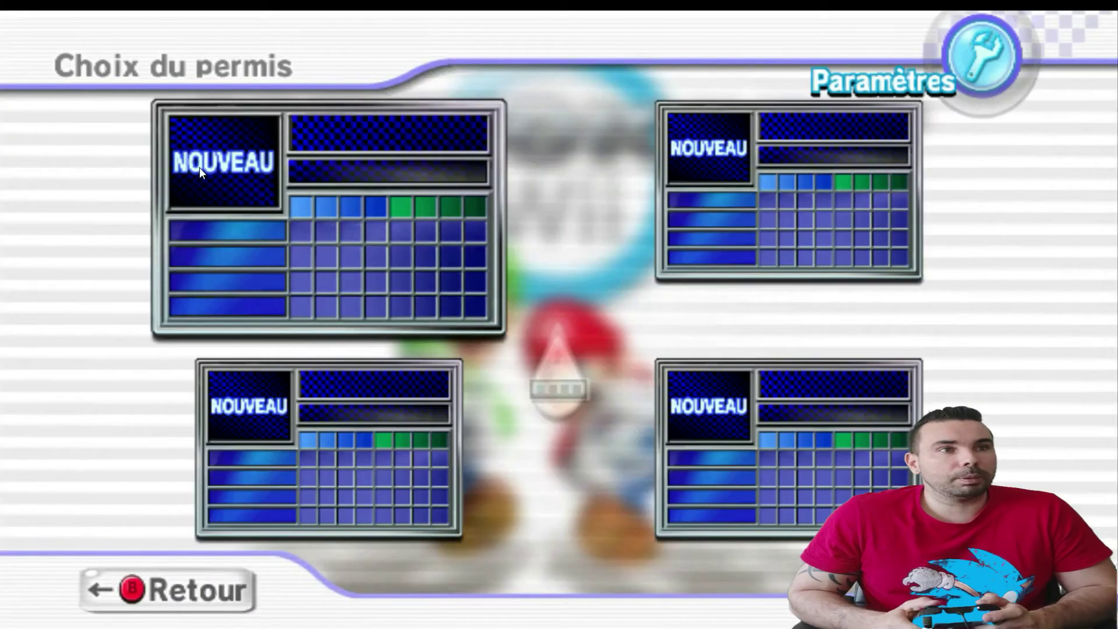
{"action": "left_click", "coordinate": [199, 166]}
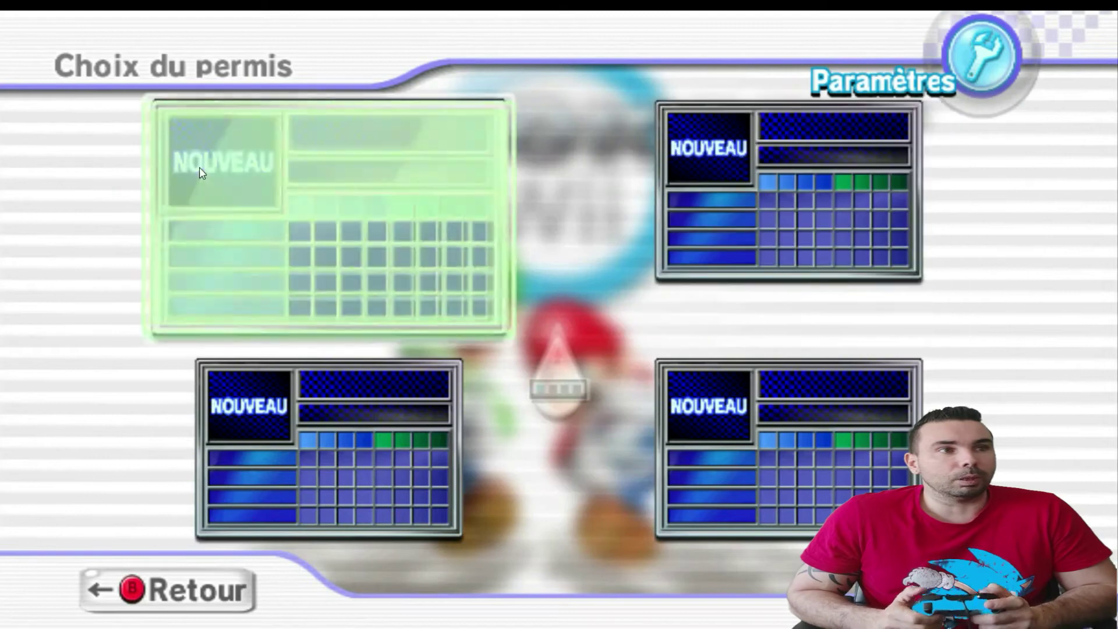
{"action": "key", "text": "Return"}
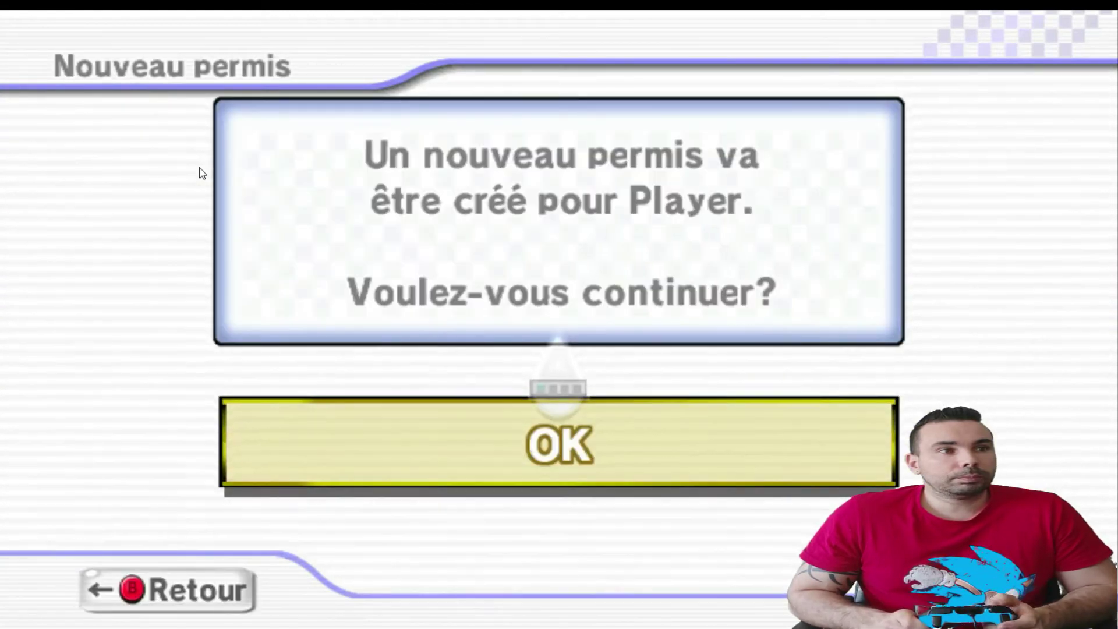
{"action": "key", "text": "Return"}
{"action": "key", "text": "Return"}
{"action": "key", "text": "Return"}
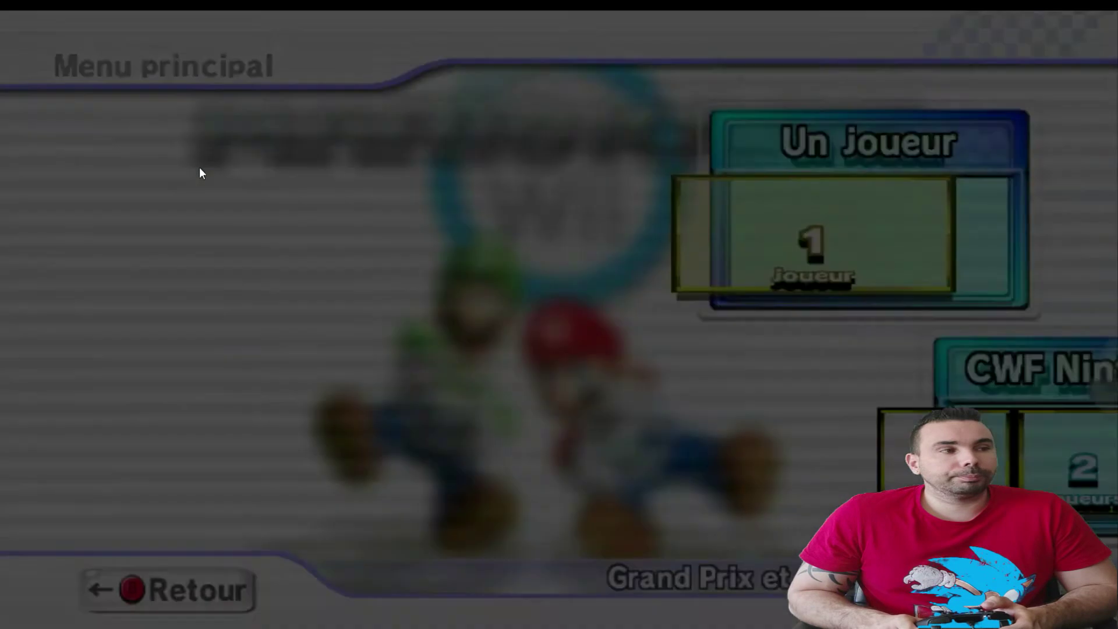
- Start a single-player 50cc Grand Prix with Mario, automatic drift and the Coupe Champignon
{"action": "key", "text": "Return"}
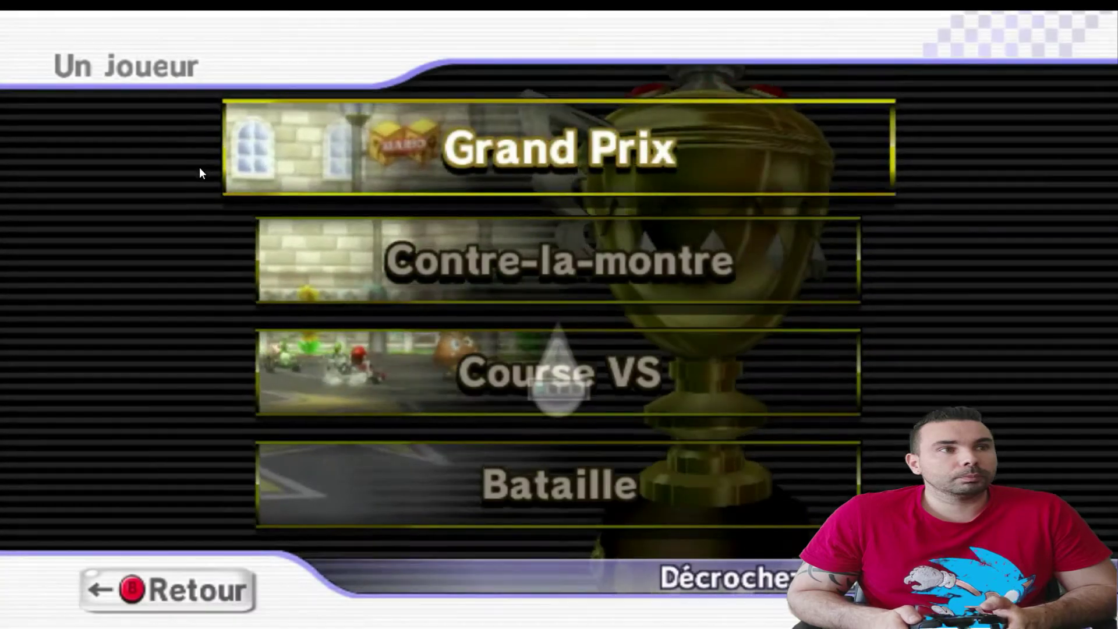
{"action": "key", "text": "Return"}
{"action": "key", "text": "Return"}
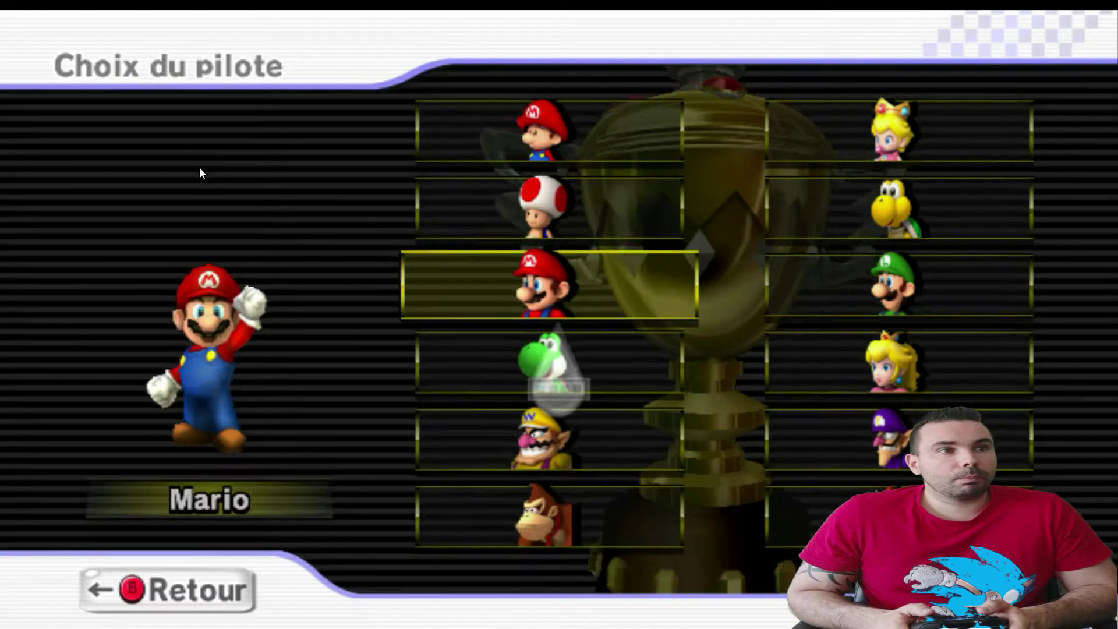
{"action": "key", "text": "Return"}
{"action": "key", "text": "Return"}
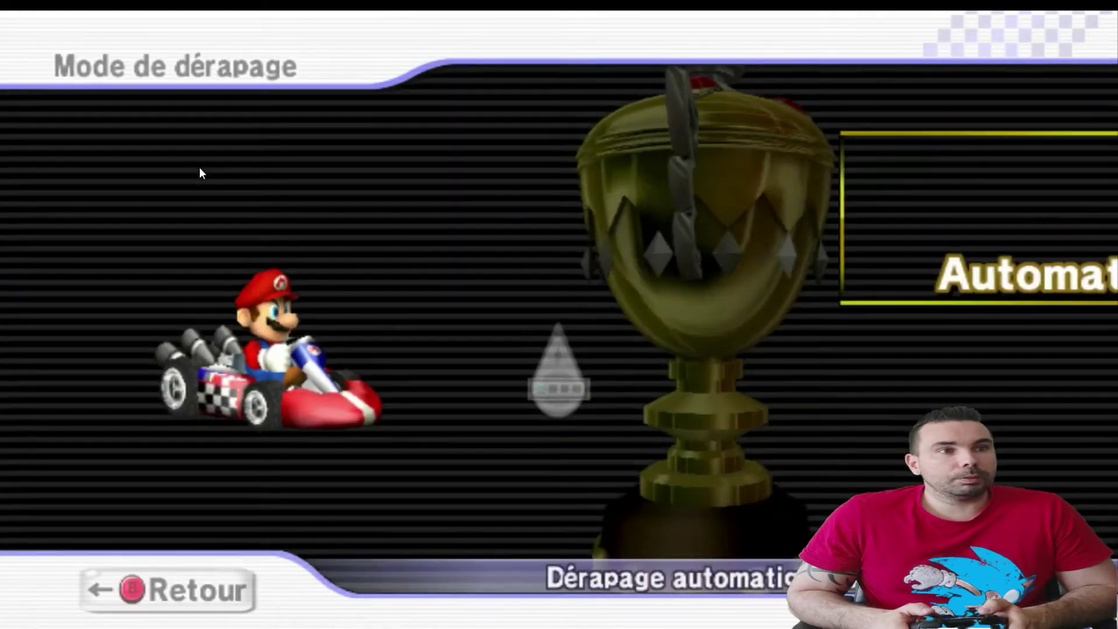
{"action": "key", "text": "Return"}
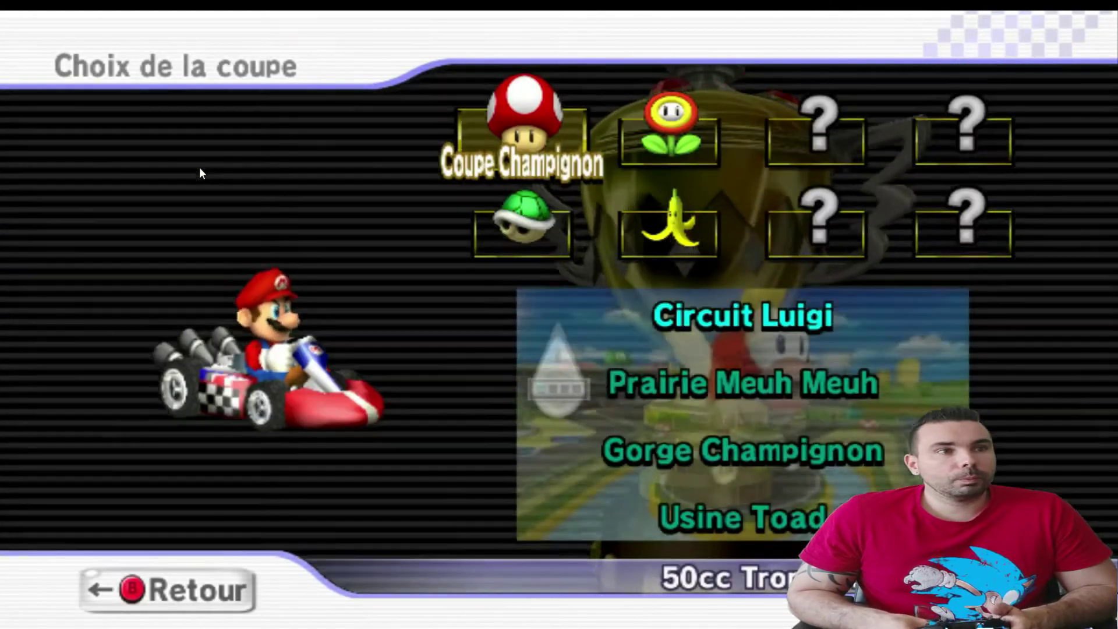
{"action": "key", "text": "Return"}
{"action": "key", "text": "Return"}
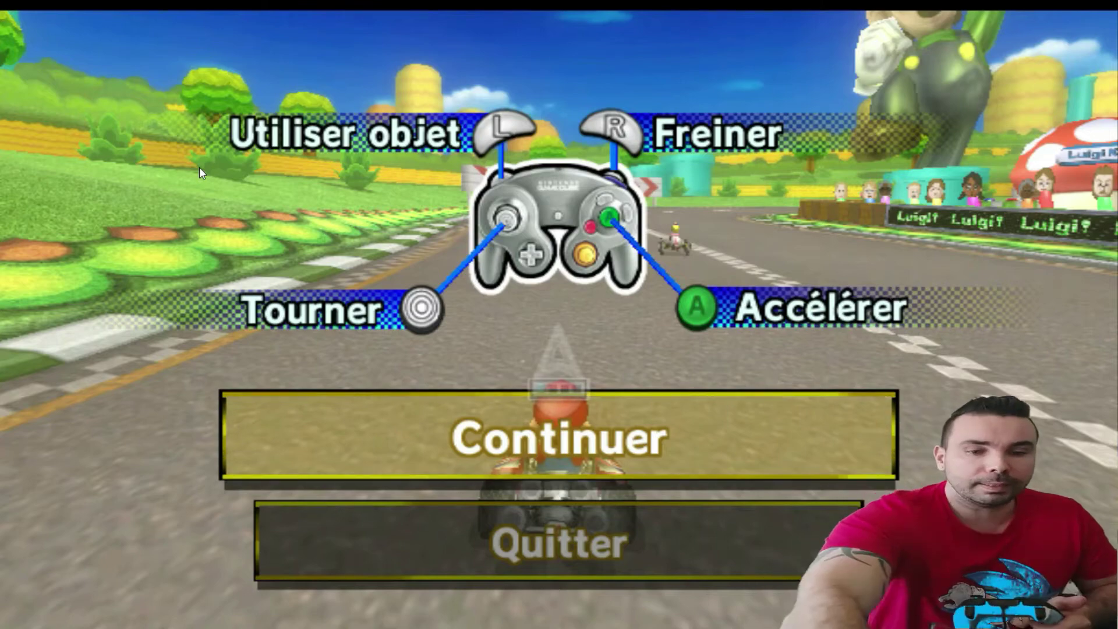
- Keep the emulation running, lower the emulated CPU speed to 16 %, and return to the game to test it
{"action": "key", "text": "Escape"}
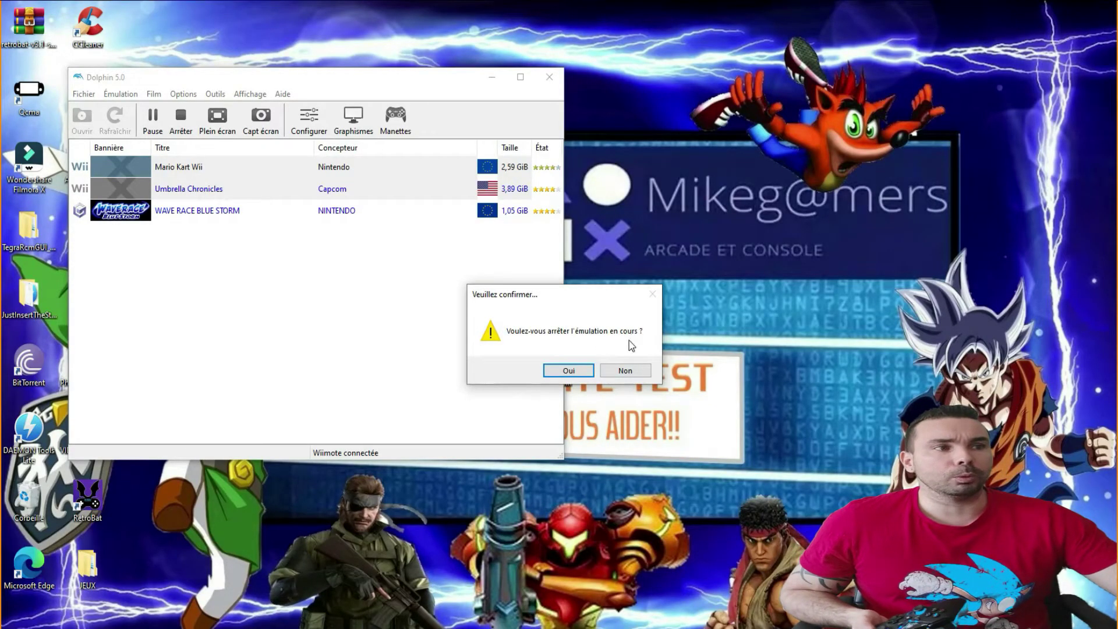
{"action": "left_click", "coordinate": [625, 370]}
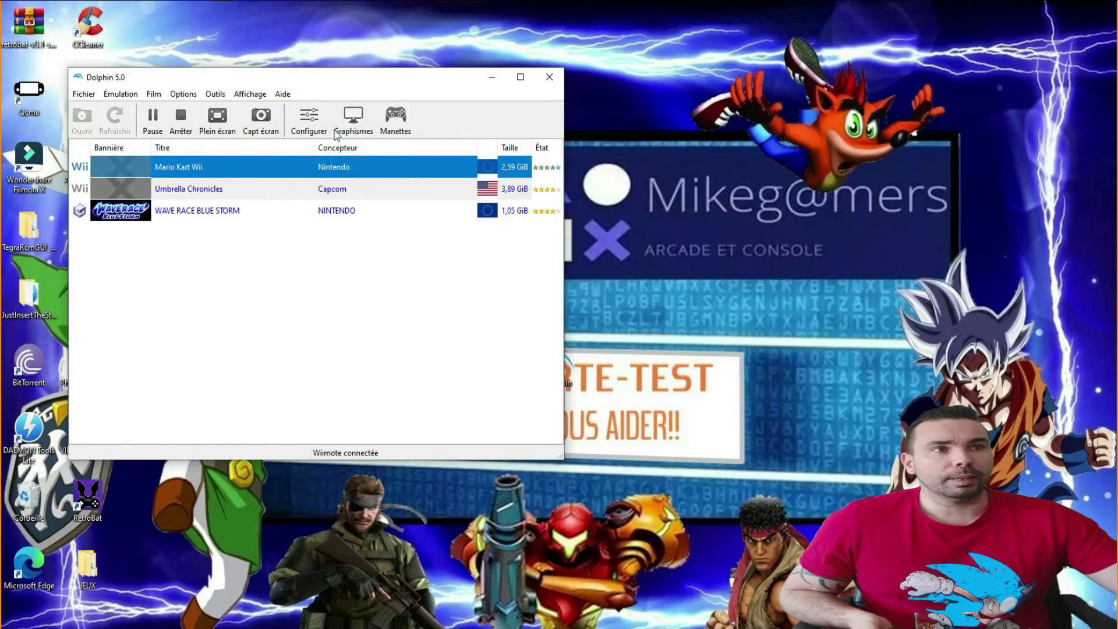
{"action": "left_click", "coordinate": [315, 125]}
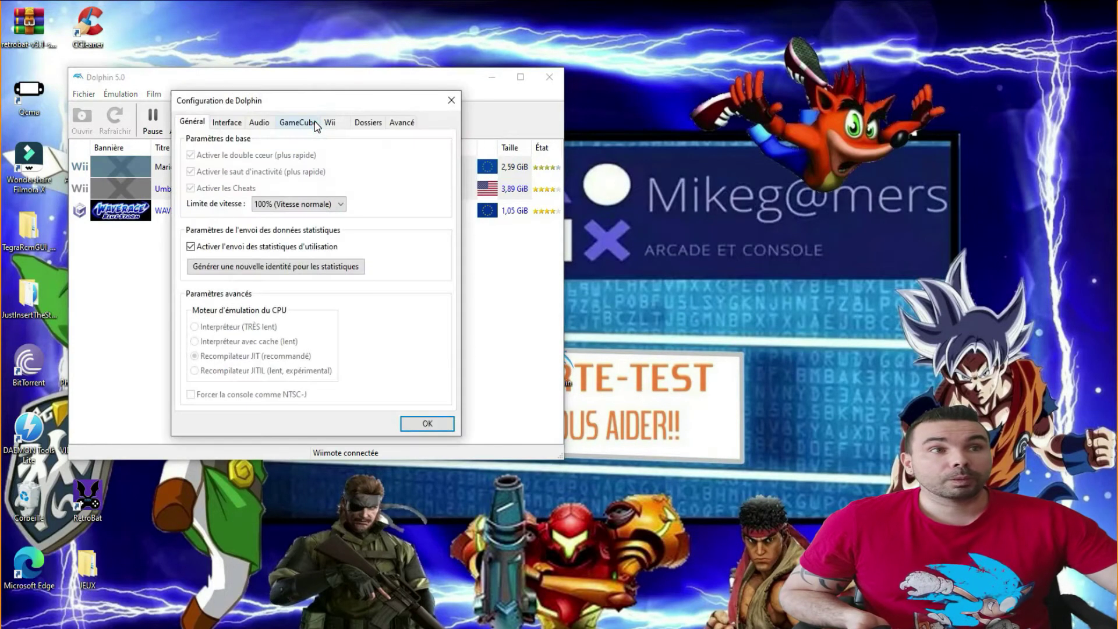
{"action": "left_click", "coordinate": [397, 124]}
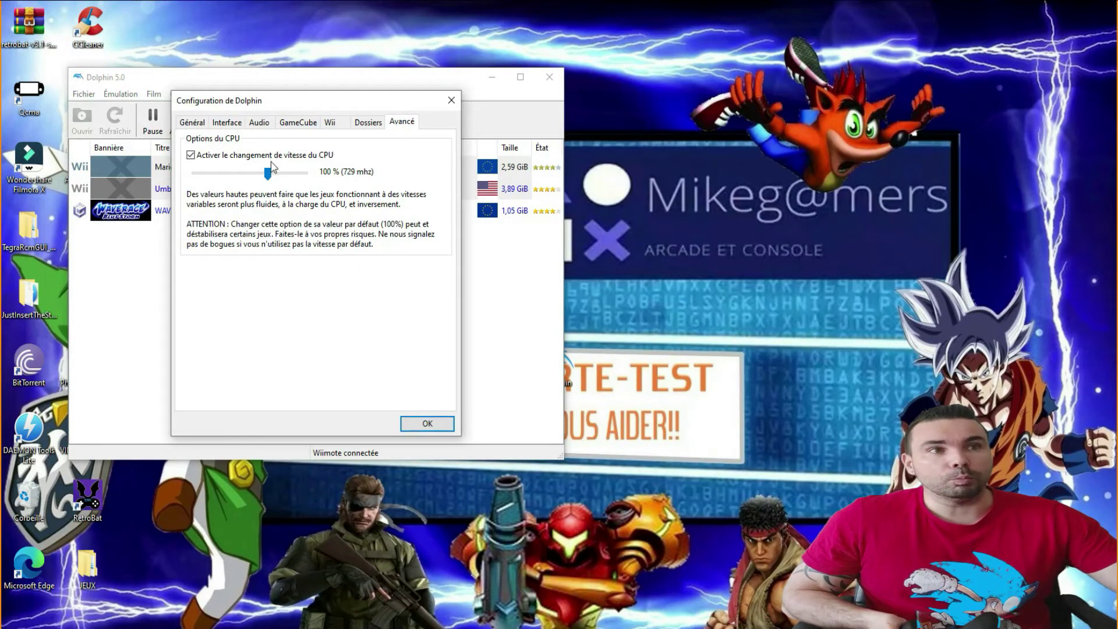
{"action": "left_click_drag", "start_coordinate": [270, 177], "coordinate": [222, 183]}
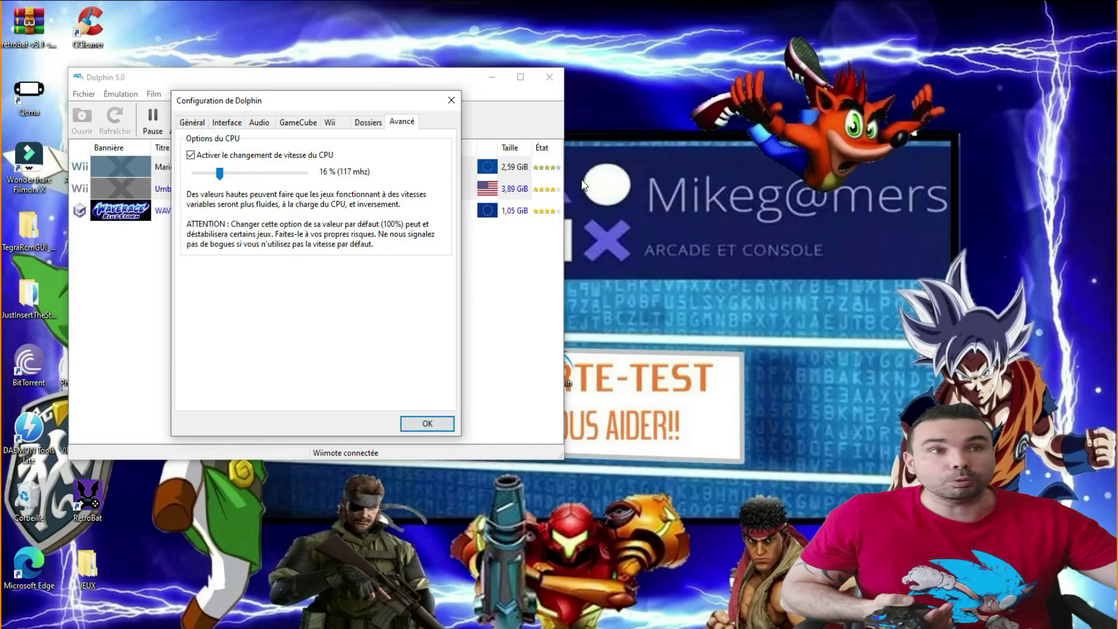
{"action": "mouse_move", "coordinate": [219, 174]}
{"action": "left_mouse_down"}
{"action": "mouse_move", "coordinate": [326, 183]}
{"action": "mouse_move", "coordinate": [220, 178]}
{"action": "left_mouse_up"}
{"action": "left_click", "coordinate": [443, 426]}
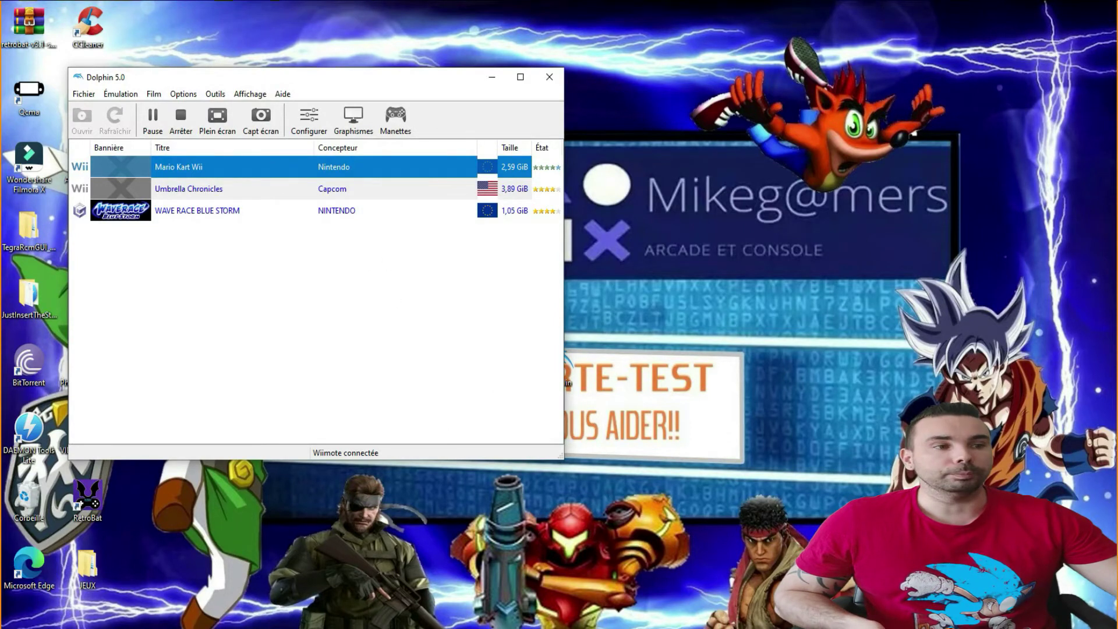
{"action": "left_click", "coordinate": [533, 603]}
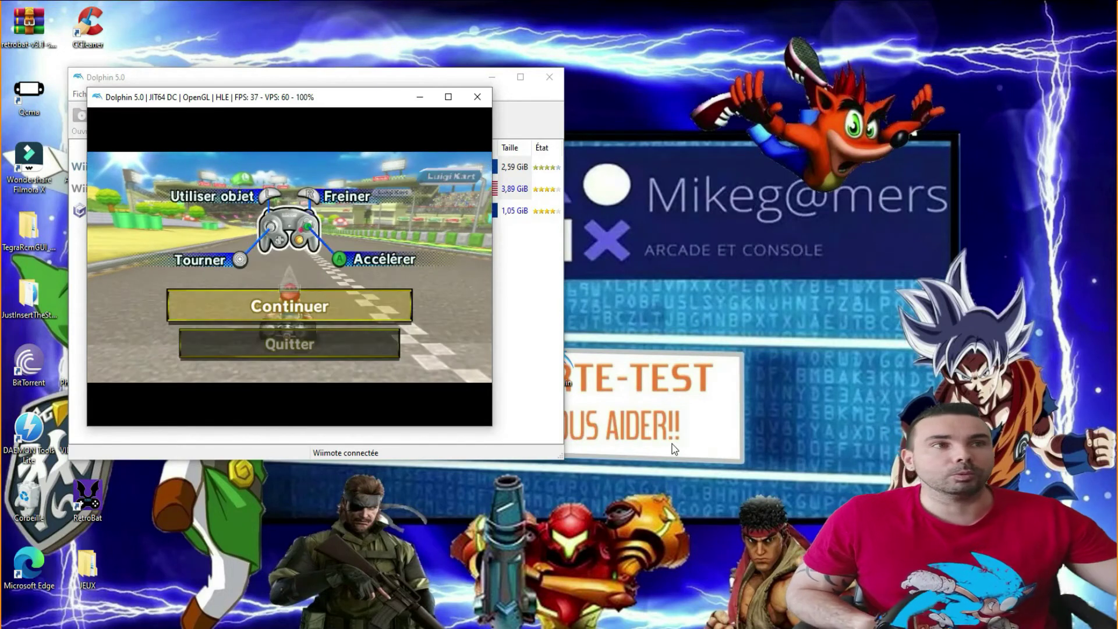
- Raise the emulated CPU speed to 156 % (1136 mhz) and return to the Mario Kart race to test it
{"action": "left_click", "coordinate": [419, 97]}
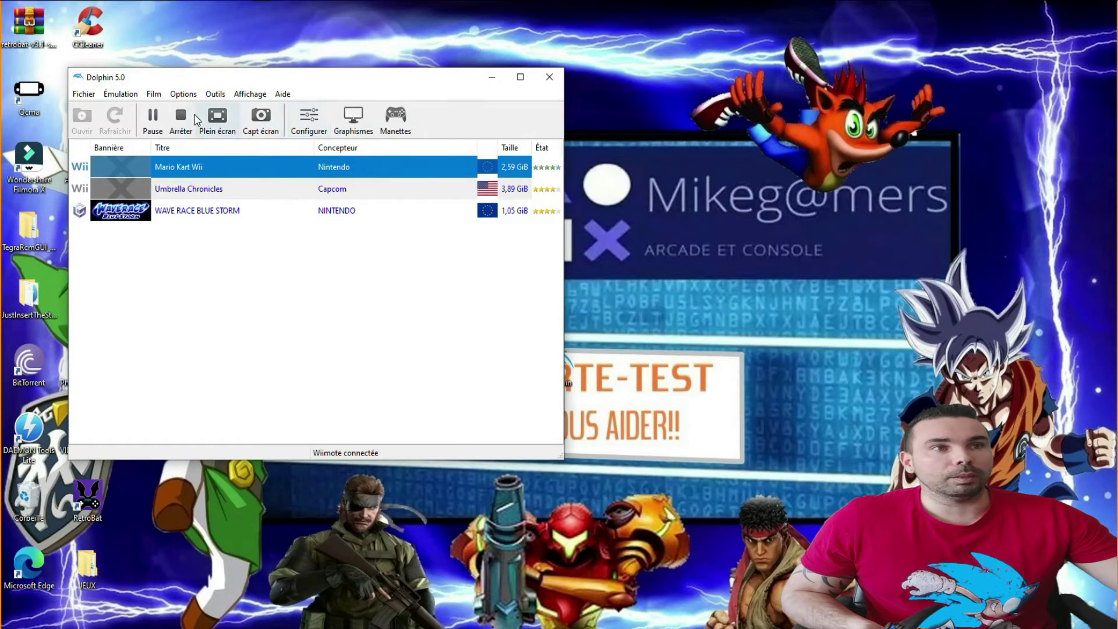
{"action": "left_click", "coordinate": [309, 124]}
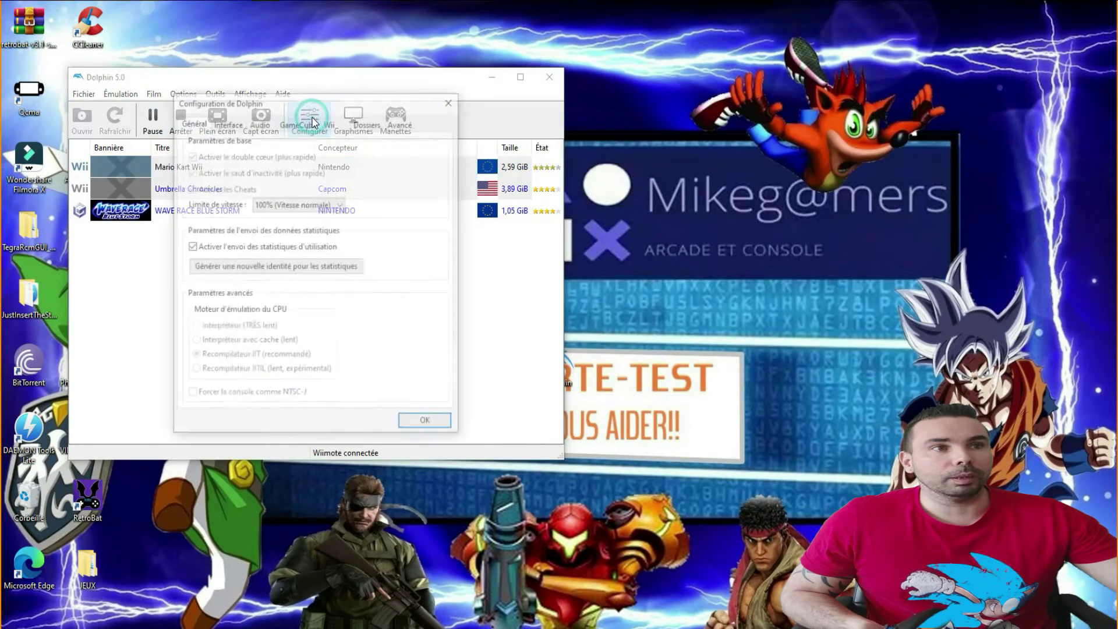
{"action": "left_click", "coordinate": [413, 125]}
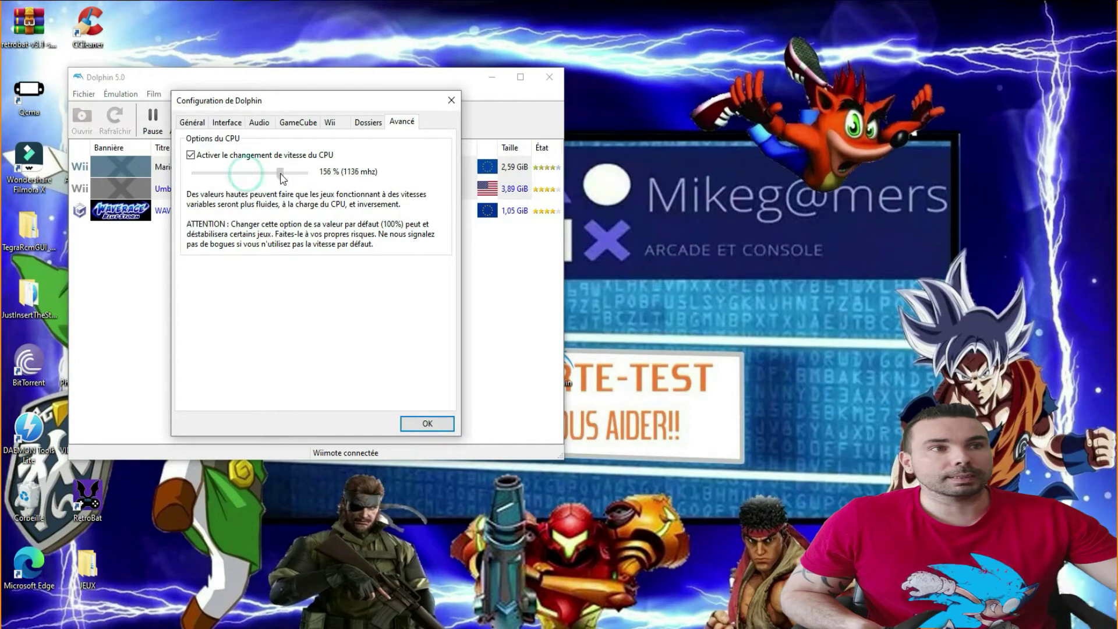
{"action": "left_click", "coordinate": [428, 424]}
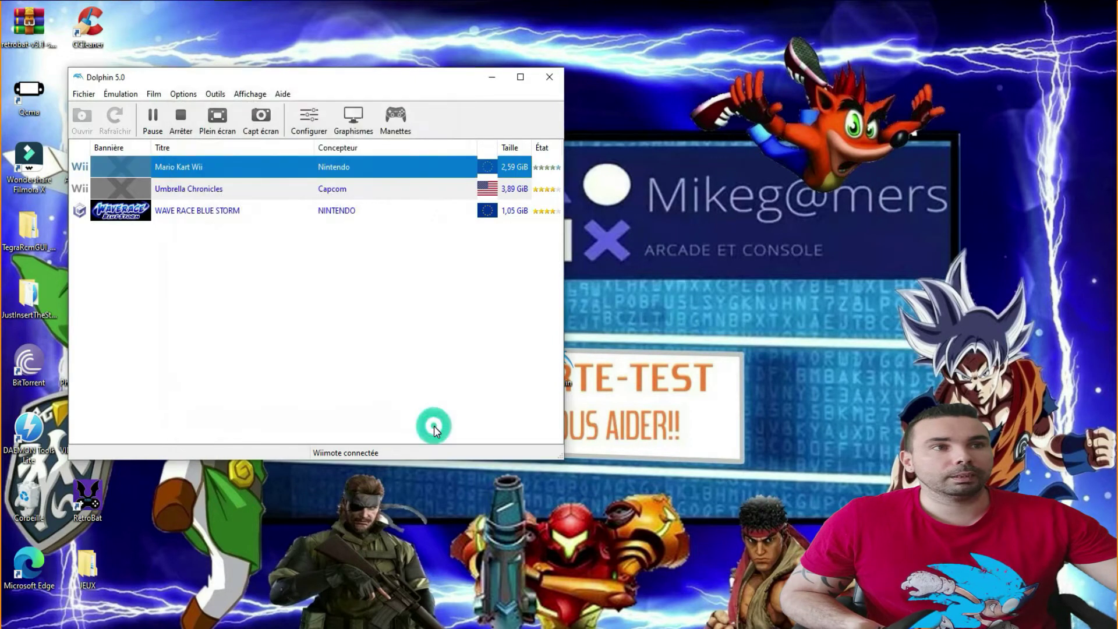
{"action": "left_click", "coordinate": [522, 591]}
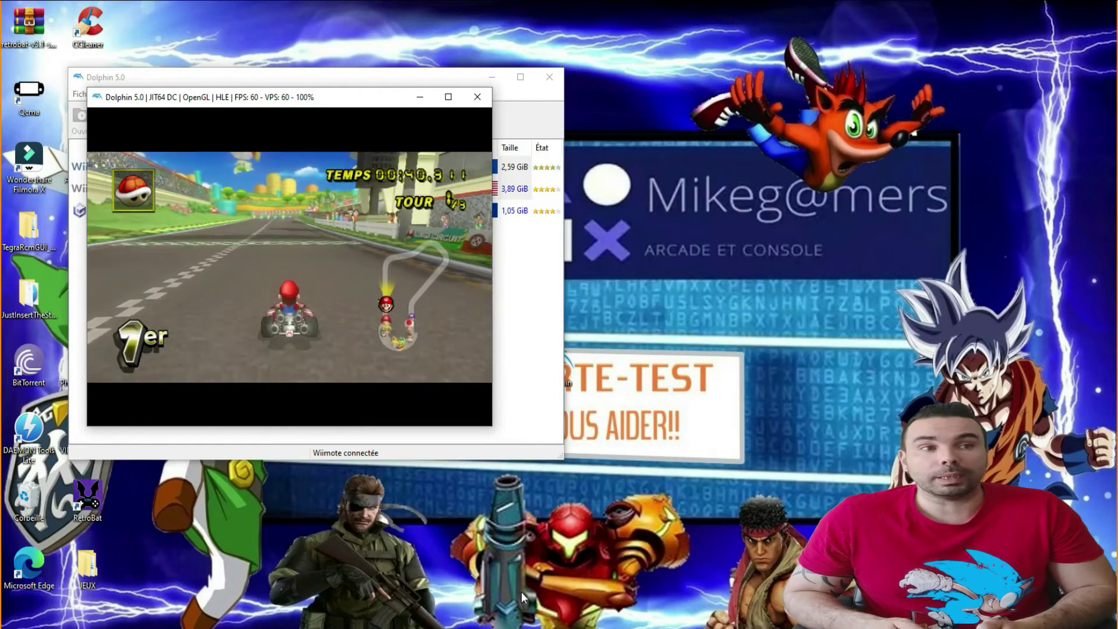
- Pause the race, stop the Mario Kart Wii emulation and close Dolphin
{"action": "key", "text": "Return"}
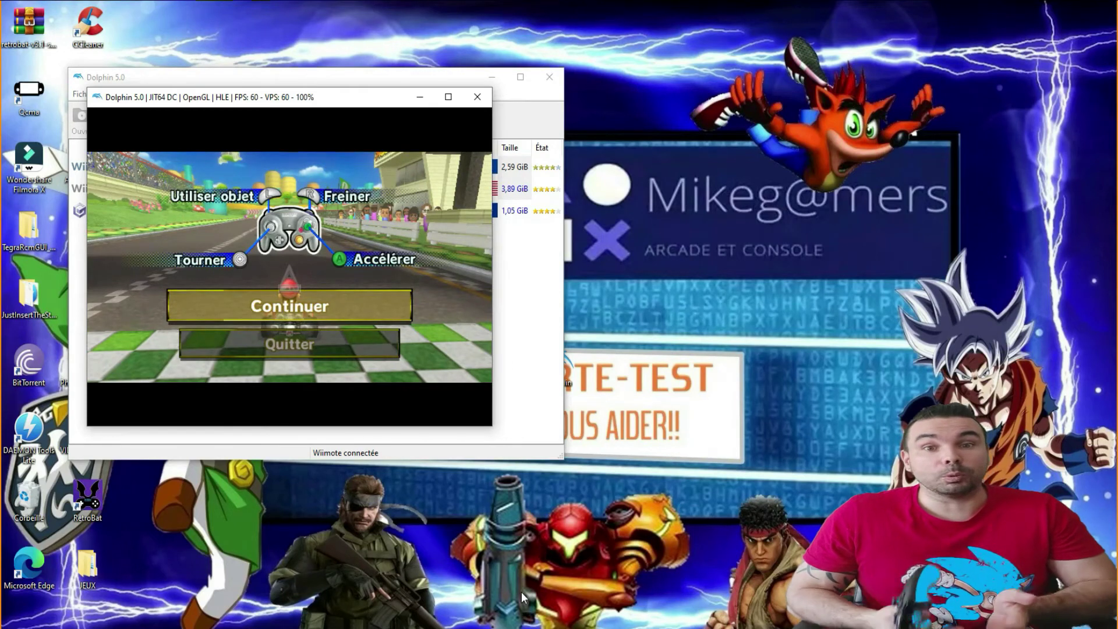
{"action": "key", "text": "Return"}
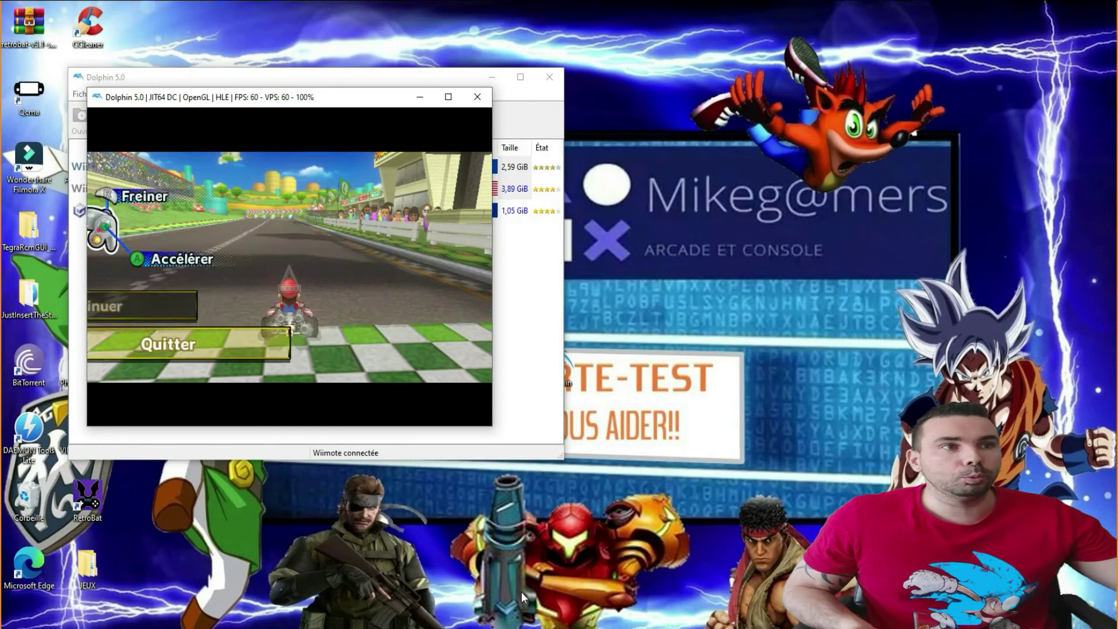
{"action": "left_click", "coordinate": [476, 99]}
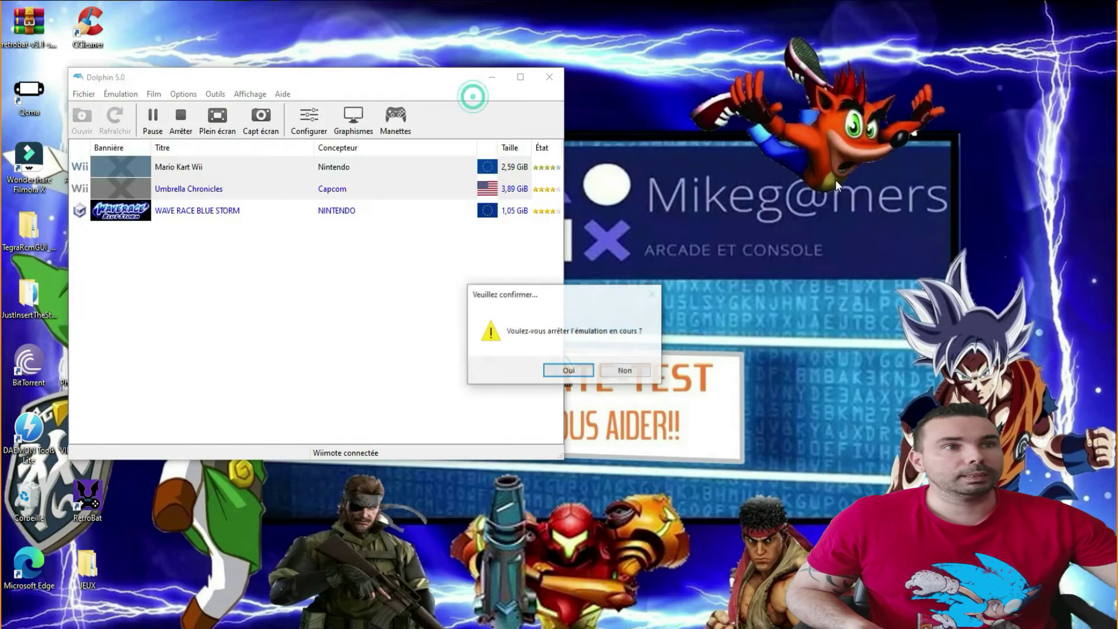
{"action": "left_click", "coordinate": [565, 369]}
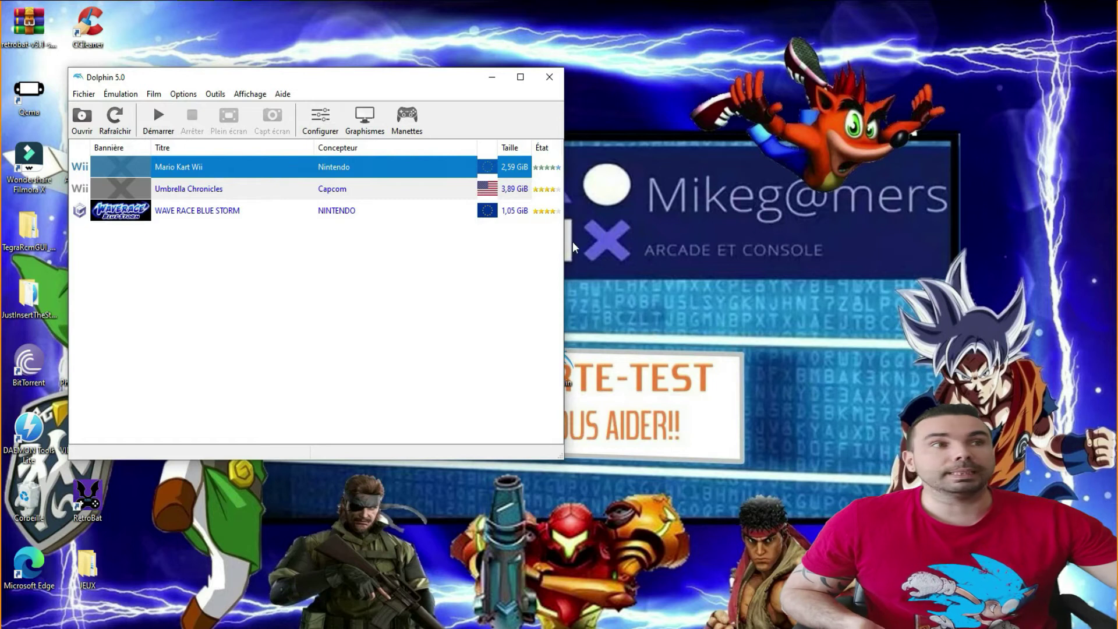
{"action": "left_click", "coordinate": [550, 77]}
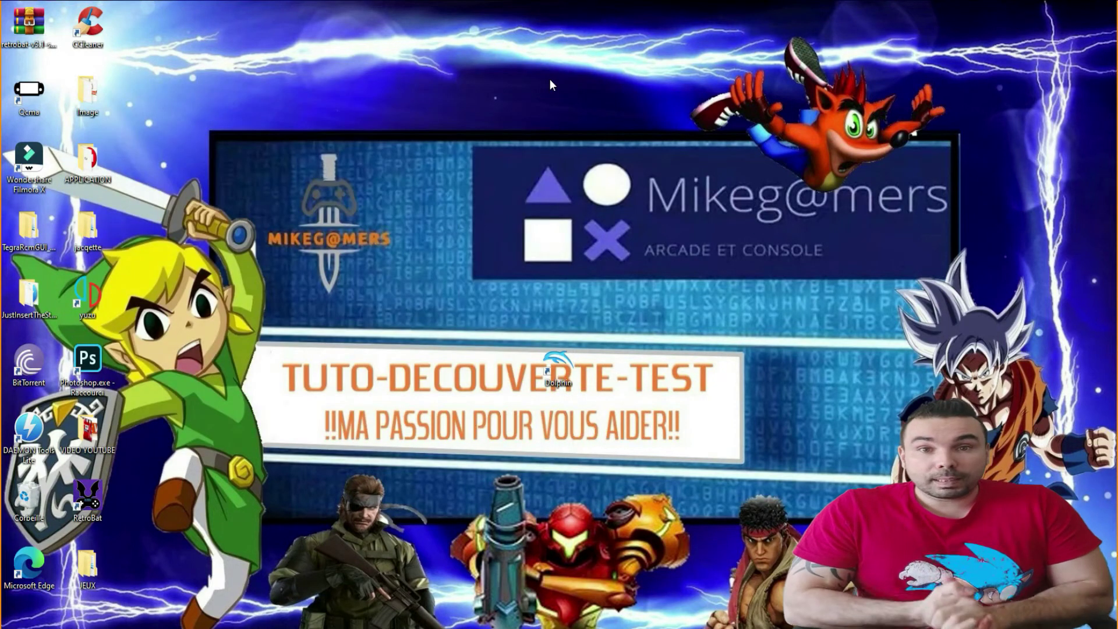
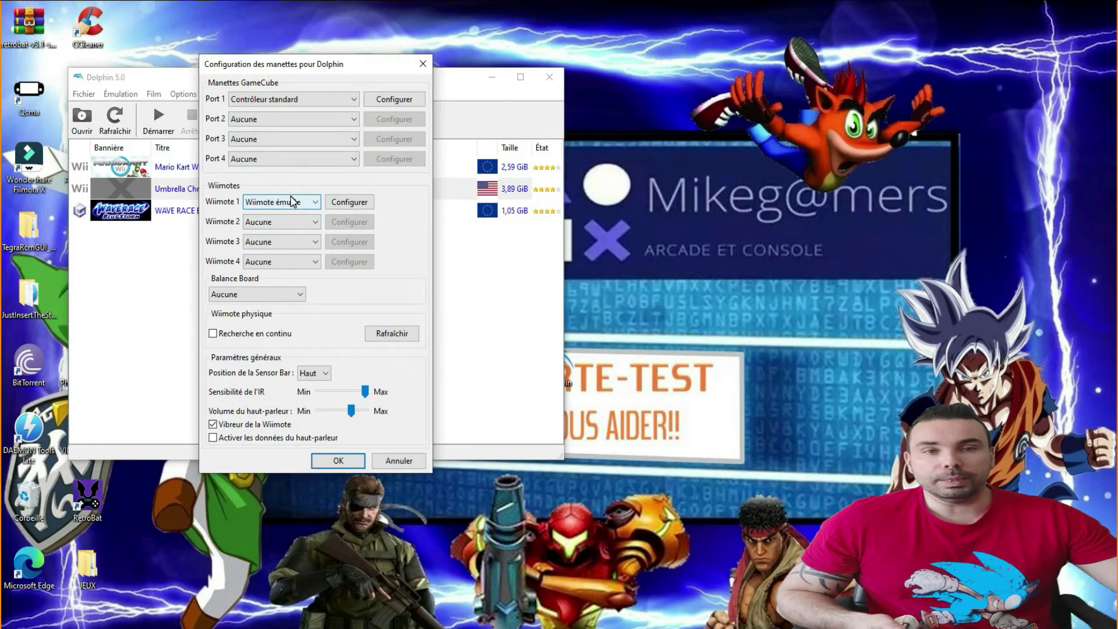
- Set Wiimote 1 to Wiimote physique and GameCube controller Port 1 to Aucune
{"action": "left_click", "coordinate": [316, 203]}
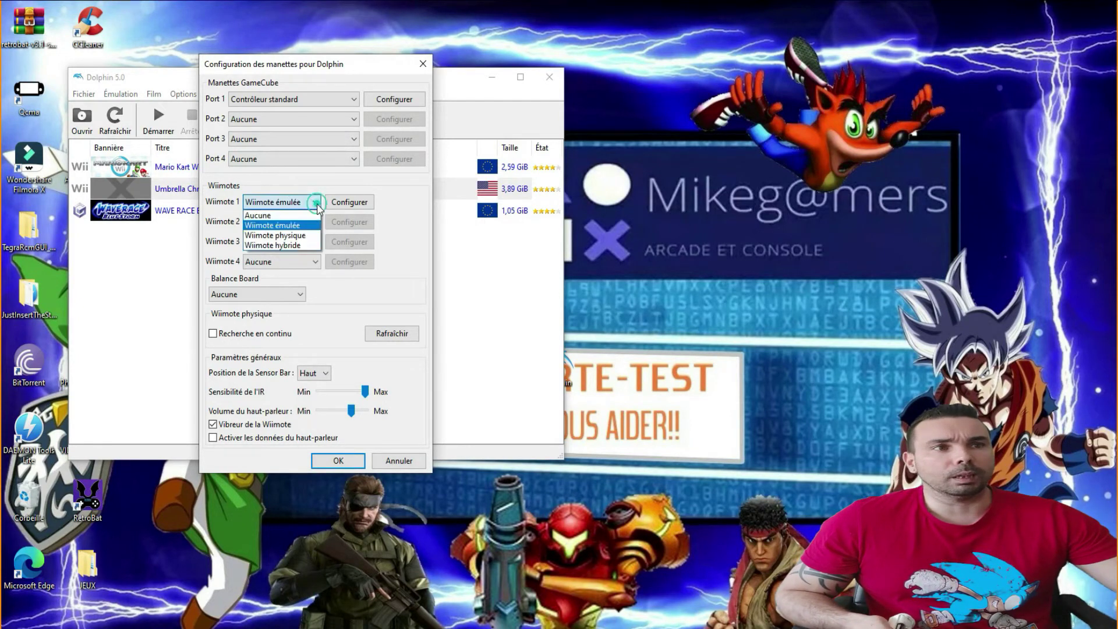
{"action": "left_click", "coordinate": [297, 236]}
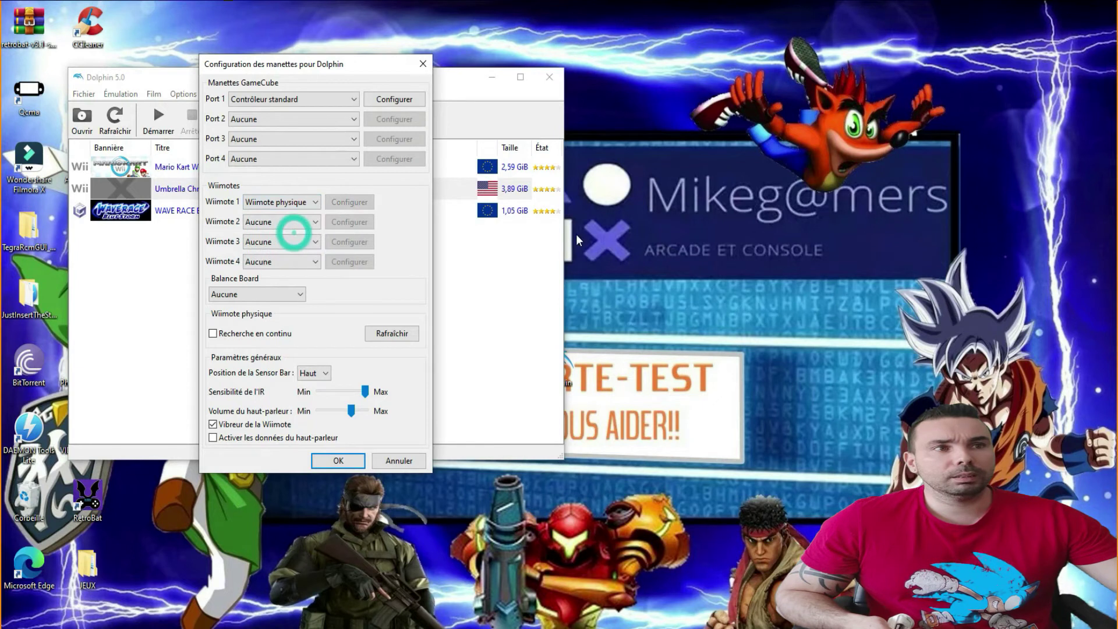
{"action": "left_click", "coordinate": [357, 100]}
{"action": "left_click", "coordinate": [325, 113]}
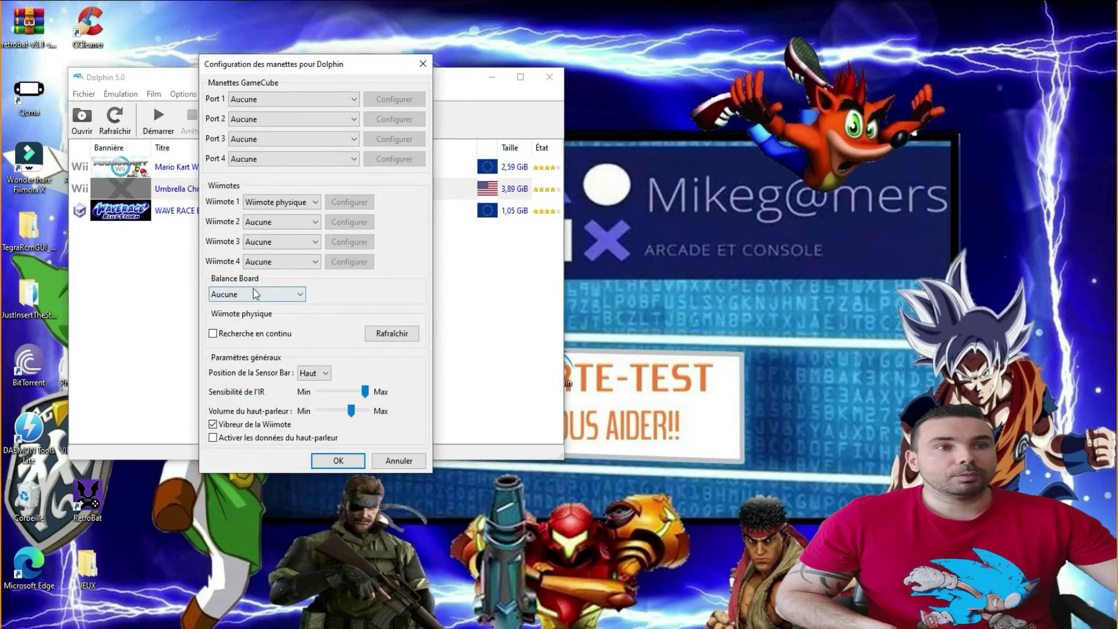
- Refresh the Wiimote physique detection repeatedly to pair the real Wiimote over Bluetooth
{"action": "left_click", "coordinate": [411, 341]}
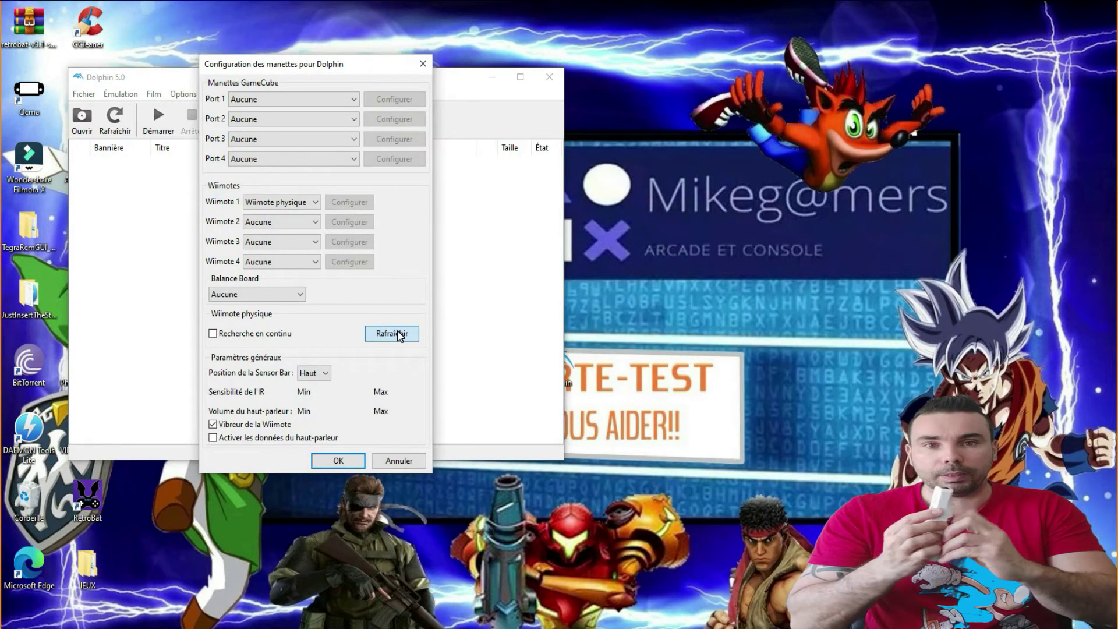
{"action": "left_click", "coordinate": [400, 336]}
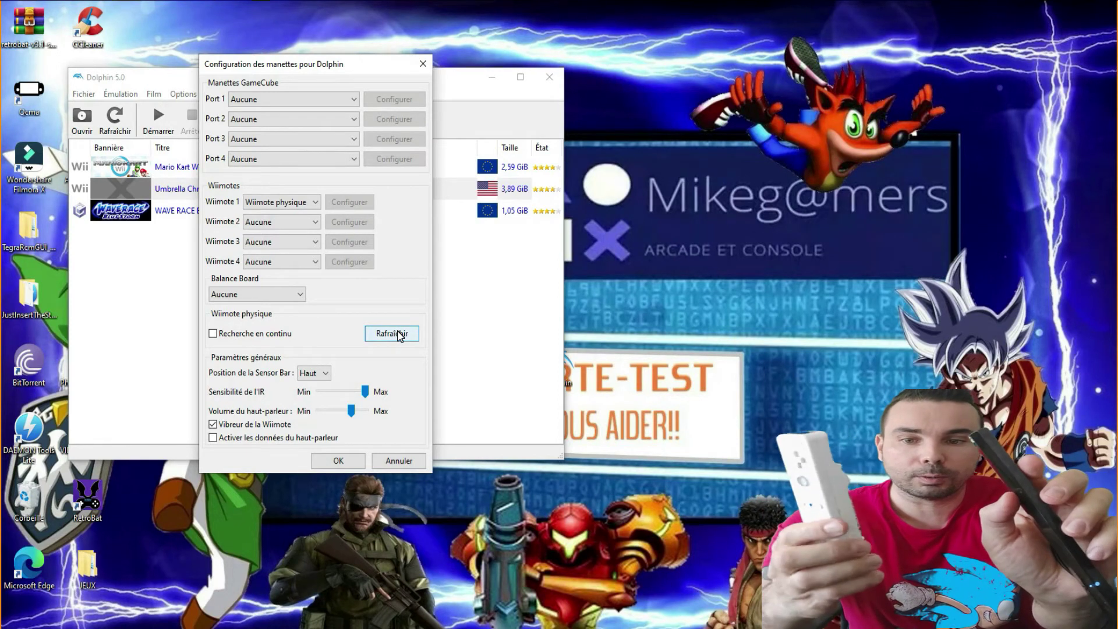
{"action": "left_click", "coordinate": [400, 337]}
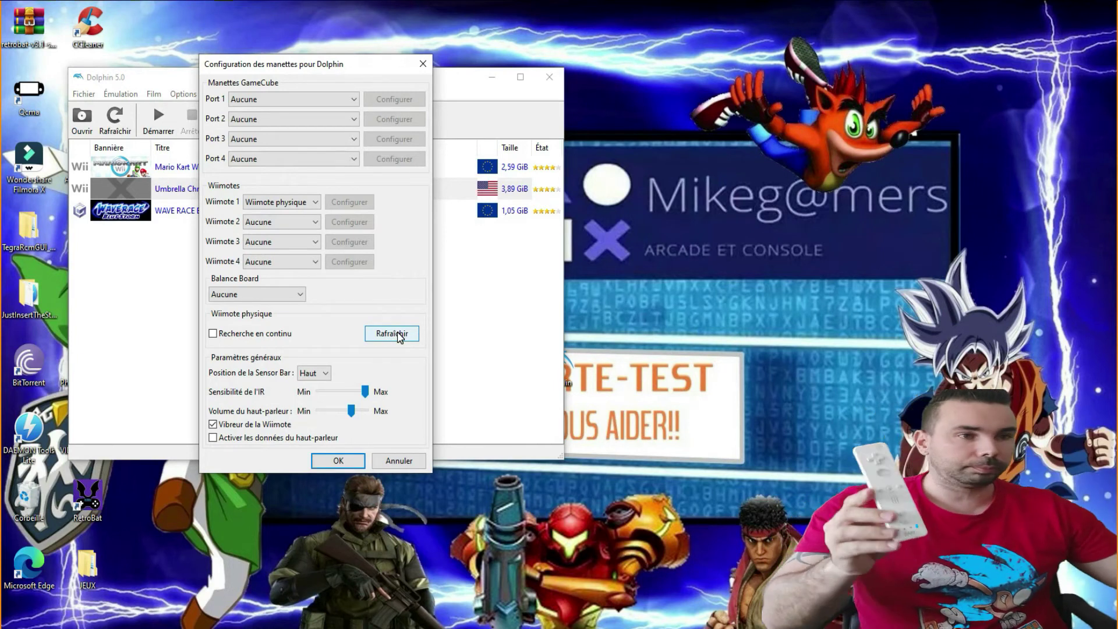
{"action": "left_click", "coordinate": [400, 337]}
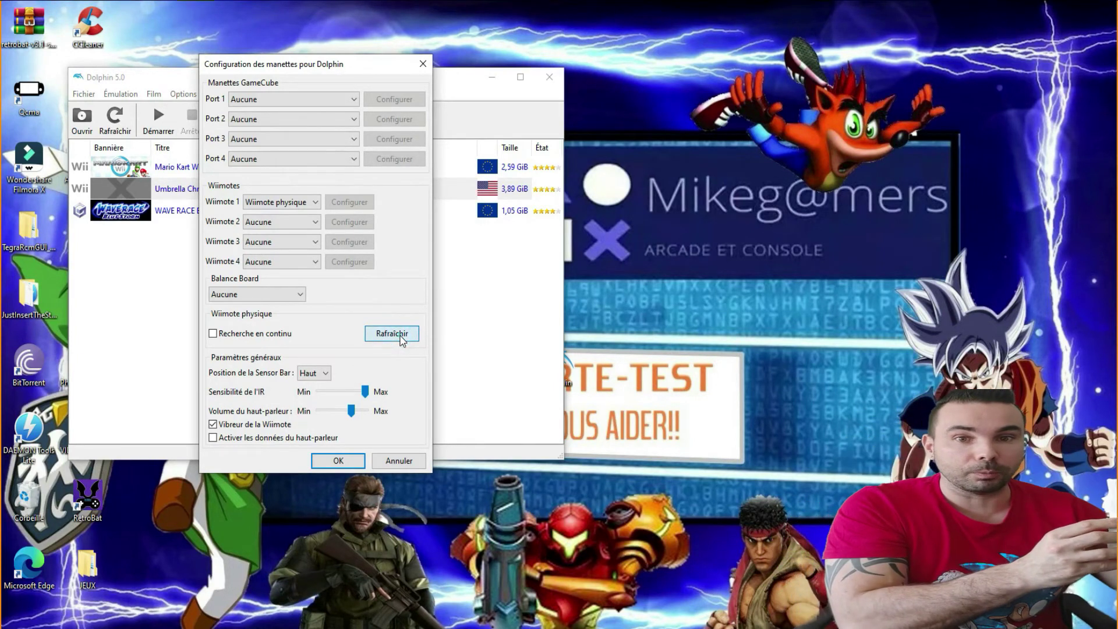
{"action": "left_click", "coordinate": [400, 338]}
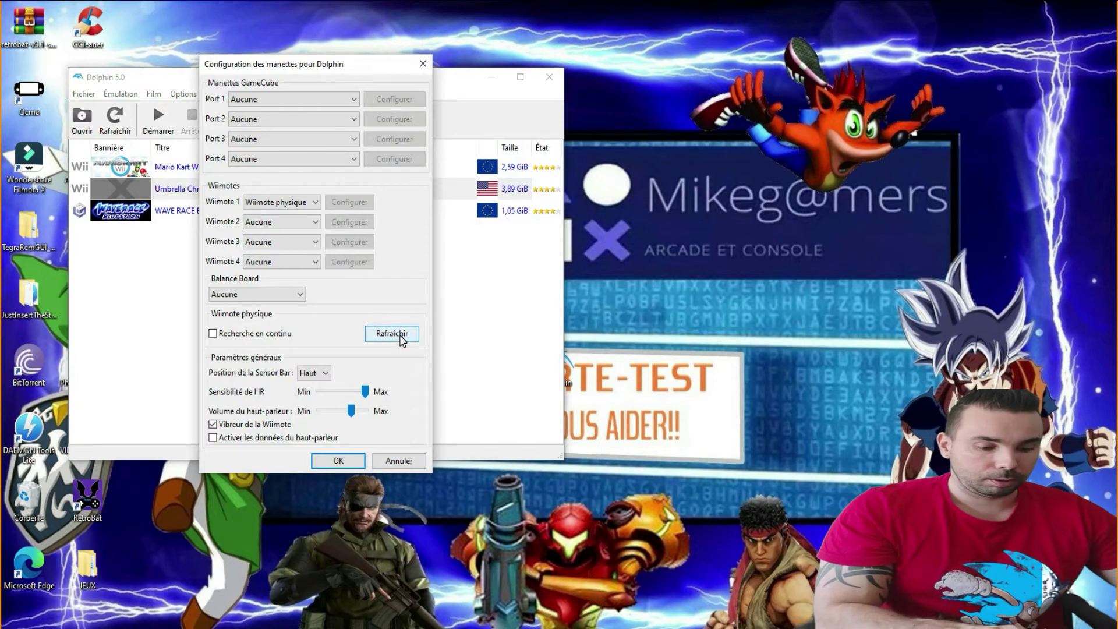
{"action": "left_click", "coordinate": [400, 338]}
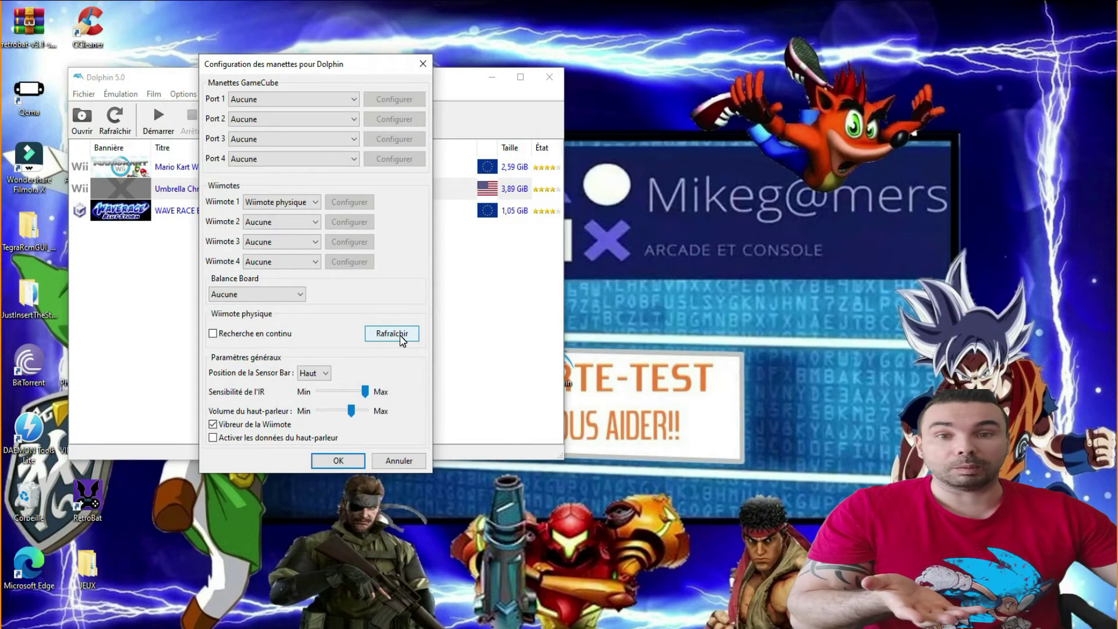
{"action": "left_click", "coordinate": [400, 339]}
{"action": "left_click", "coordinate": [401, 339]}
{"action": "left_click", "coordinate": [402, 340]}
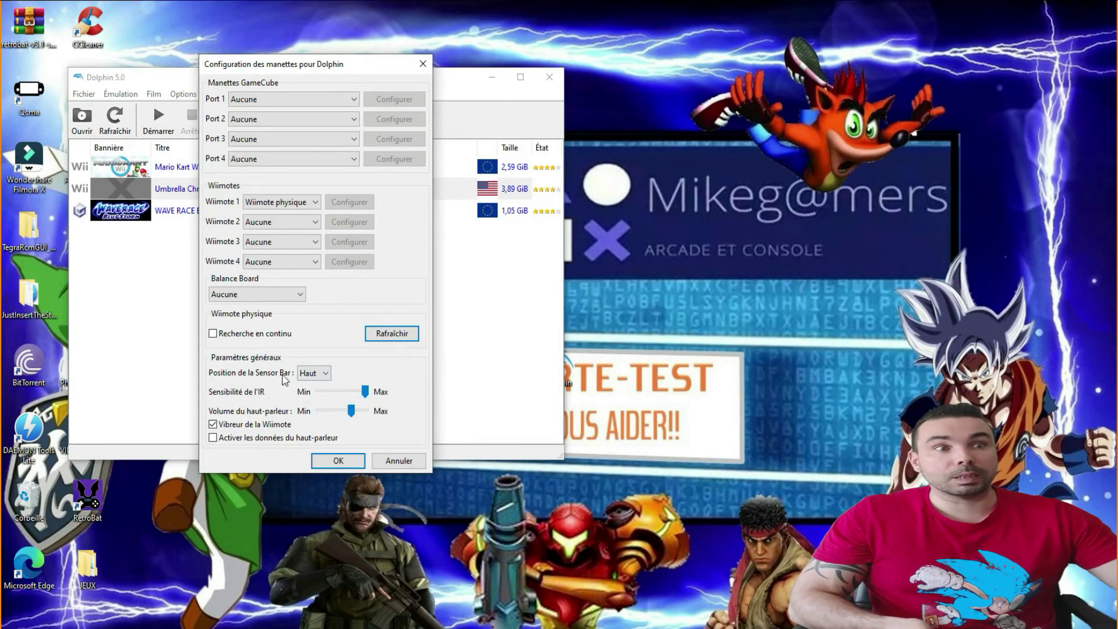
- Set the Sensor Bar position to Bas and confirm the controller configuration
{"action": "left_click", "coordinate": [329, 376]}
{"action": "left_click", "coordinate": [319, 387]}
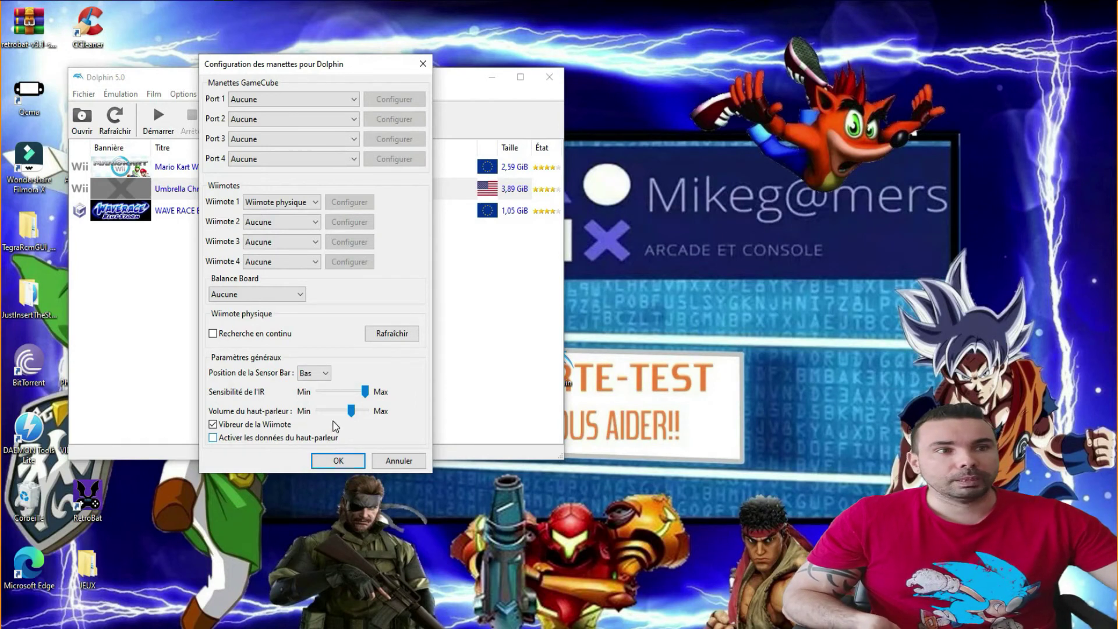
{"action": "left_click", "coordinate": [338, 461]}
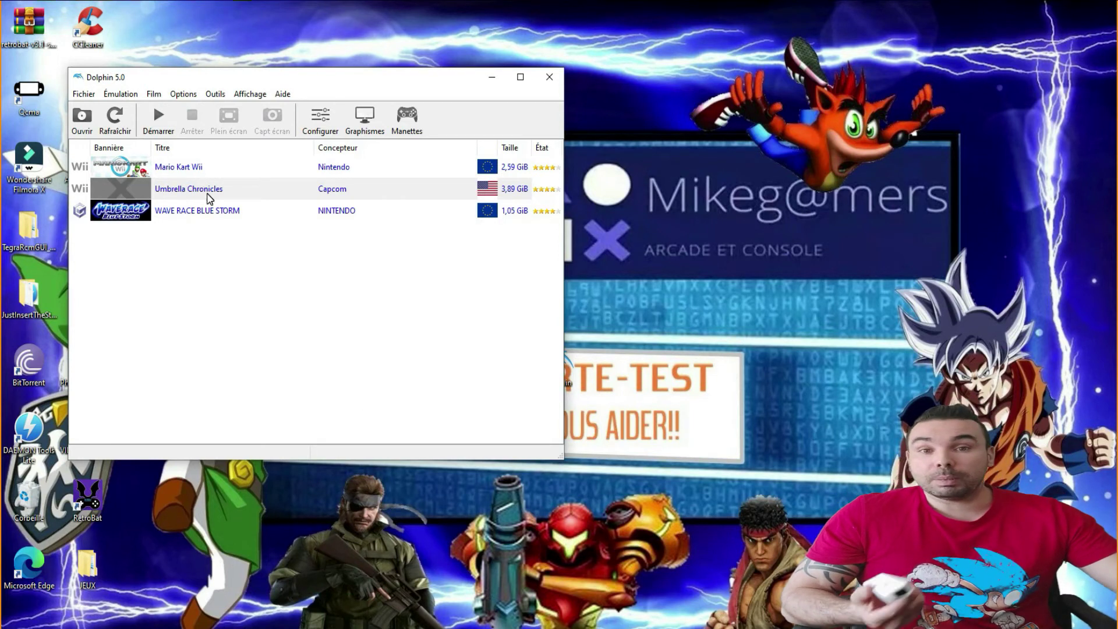
- Launch Umbrella Chronicles to test it with the real Wiimote, and stop the emulation
{"action": "double_click", "coordinate": [236, 195]}
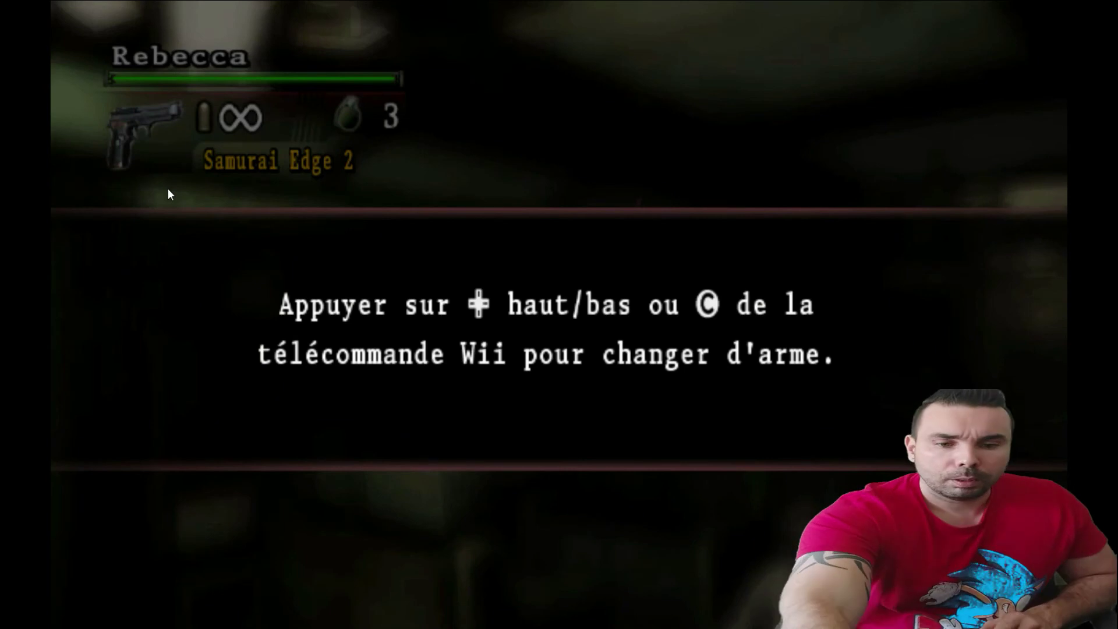
{"action": "key", "text": "Escape"}
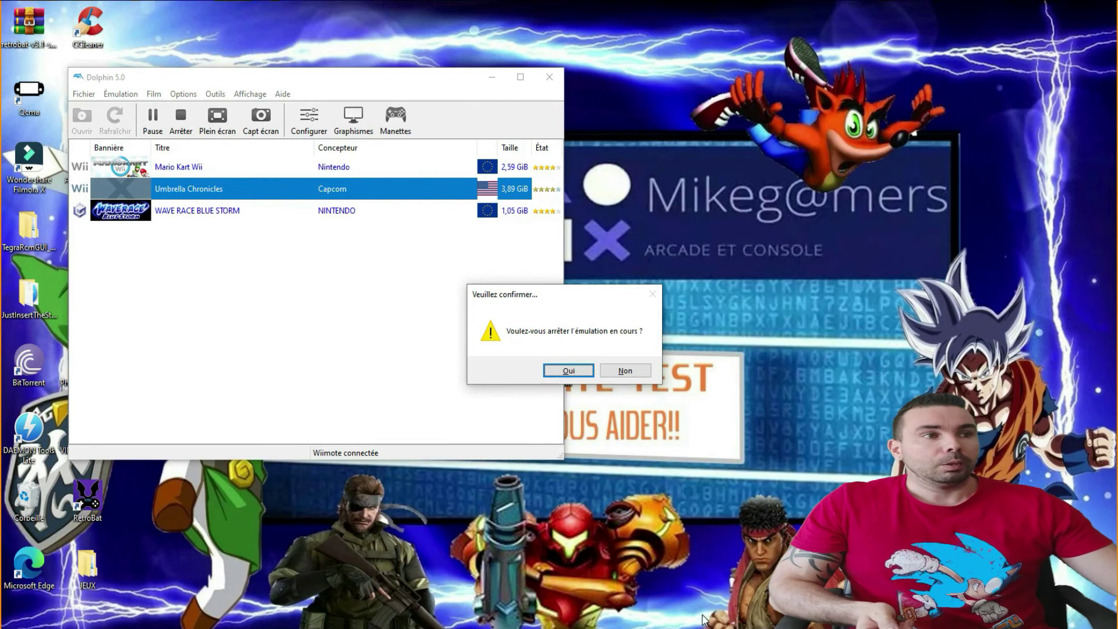
{"action": "key", "text": "Return"}
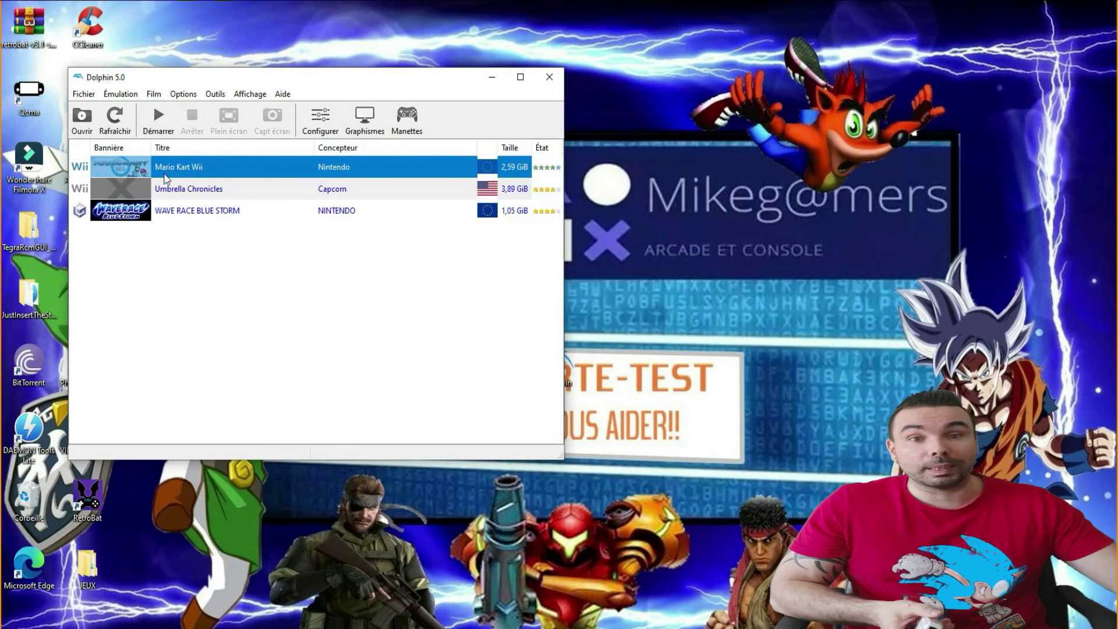
- Refresh the real Wiimote's connection in the controller configuration and launch Mario Kart Wii
{"action": "left_click", "coordinate": [408, 126]}
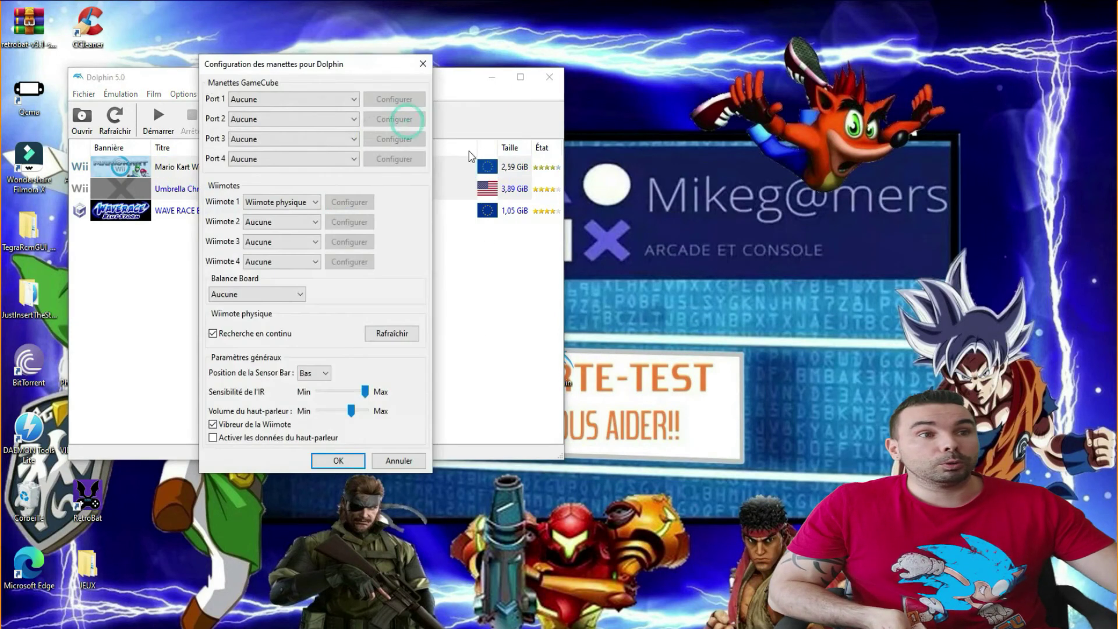
{"action": "left_click", "coordinate": [391, 334]}
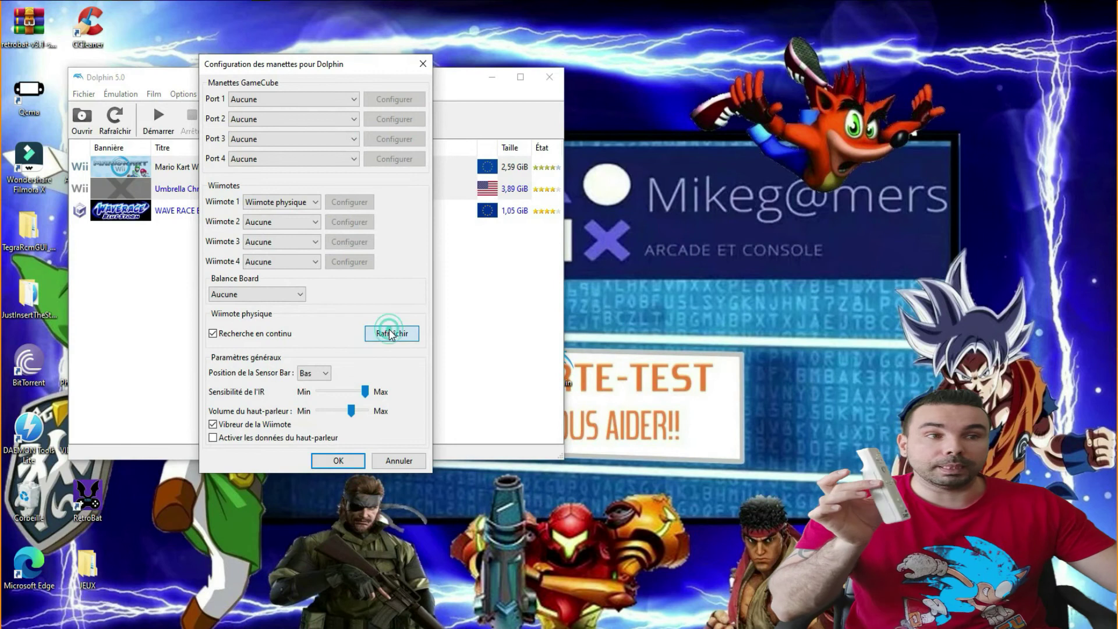
{"action": "left_click", "coordinate": [390, 335]}
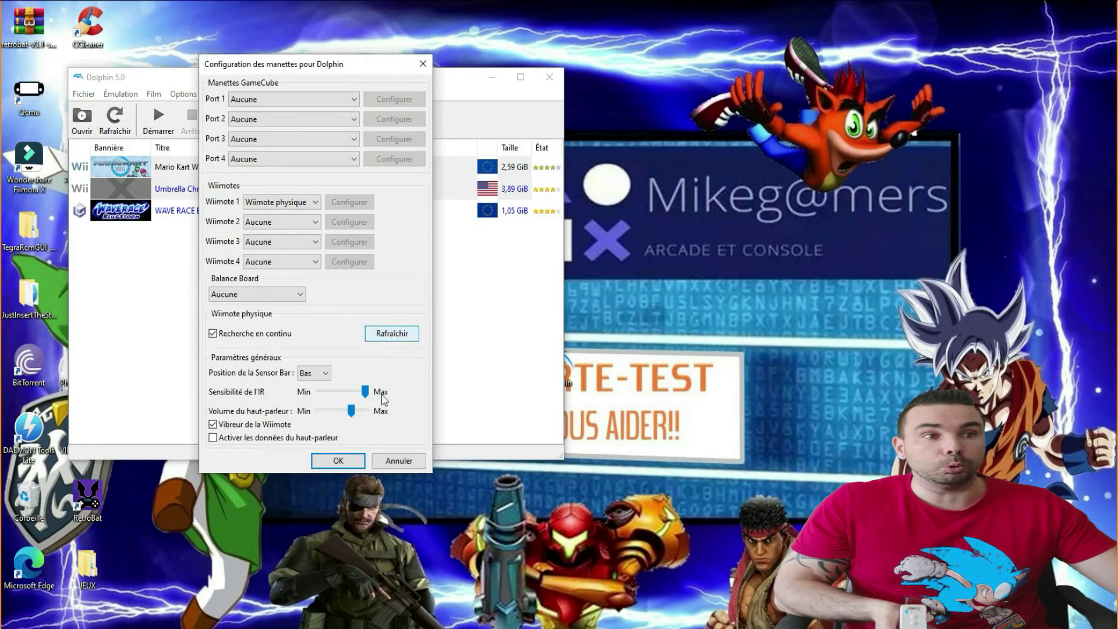
{"action": "left_click", "coordinate": [343, 461]}
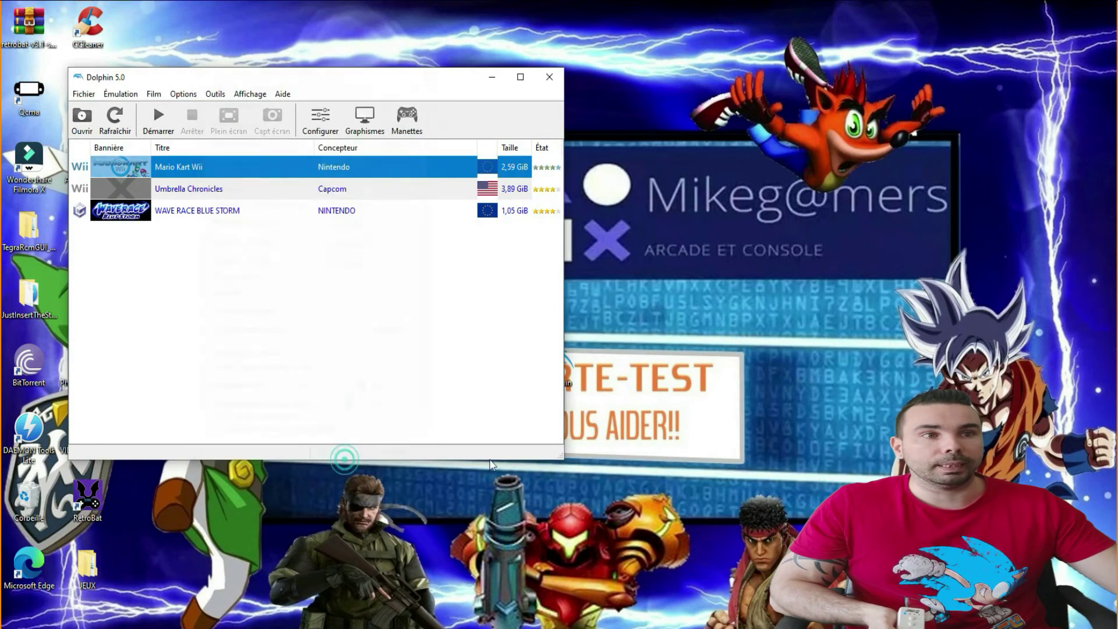
{"action": "double_click", "coordinate": [191, 166]}
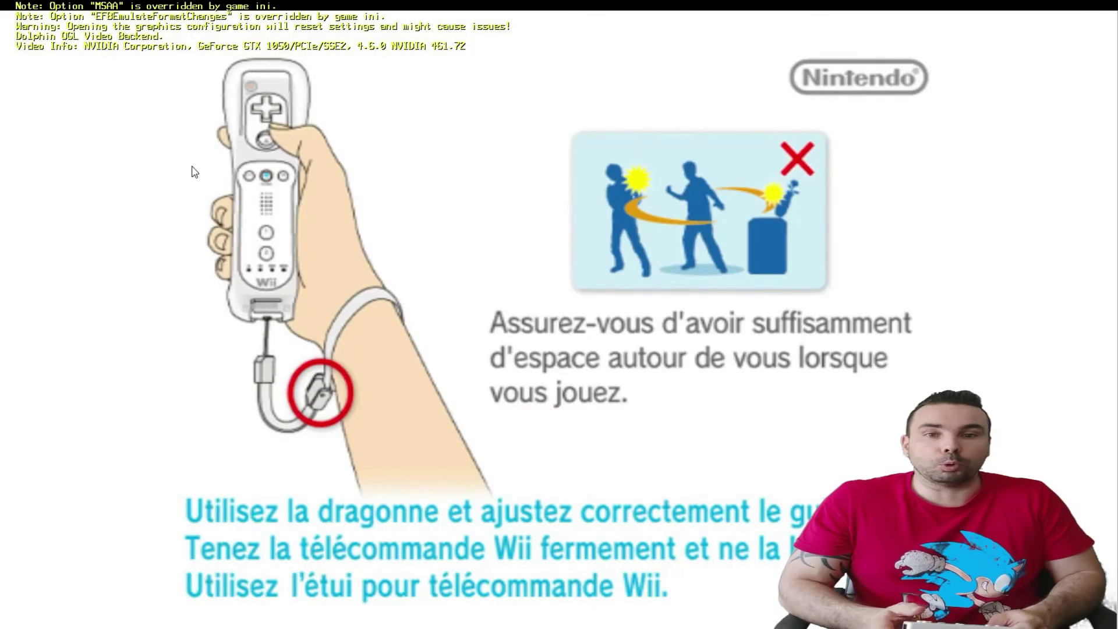